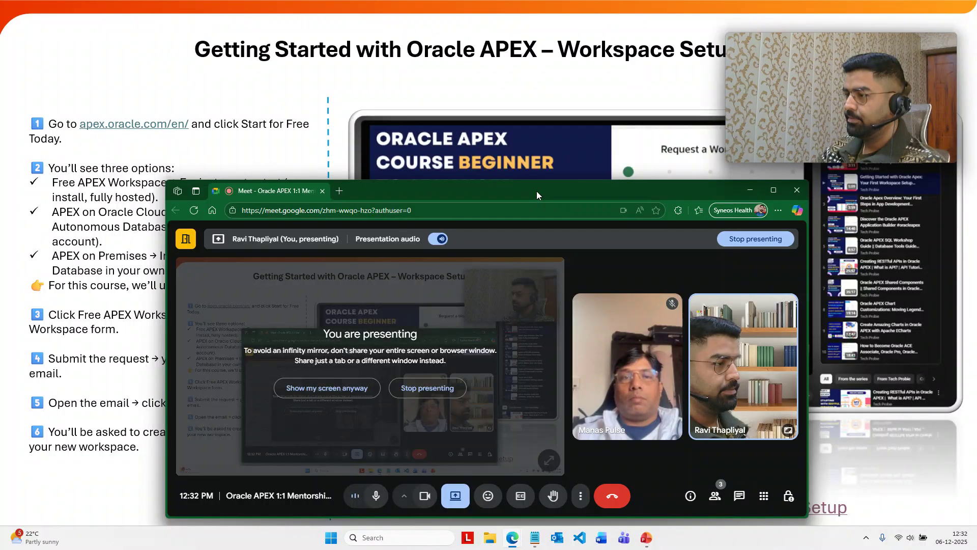
Step: Move the Google Meet window and the floating webcam picture out of the way of the Workspace Setup slide
double_click(536, 191)
double_click(416, 16)
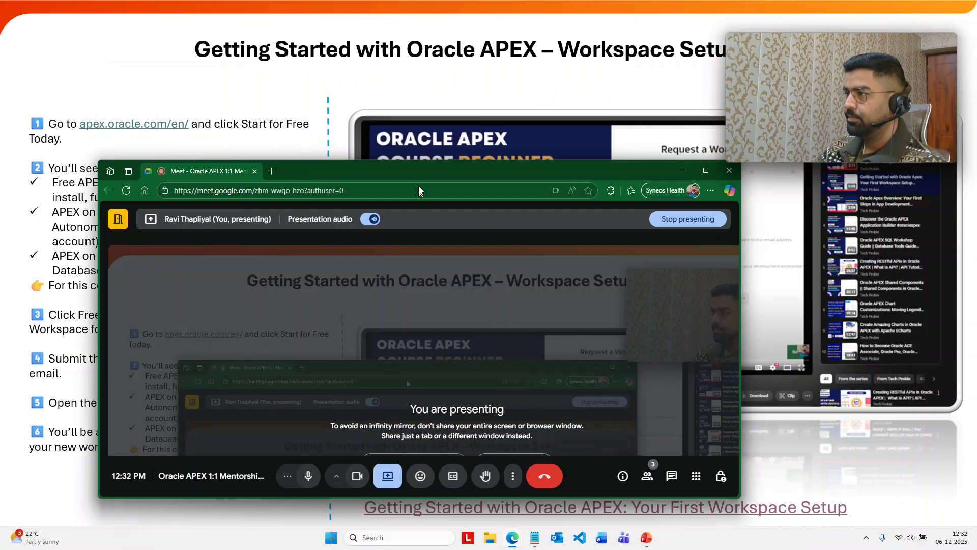
left_click_drag(840, 79, 832, 468)
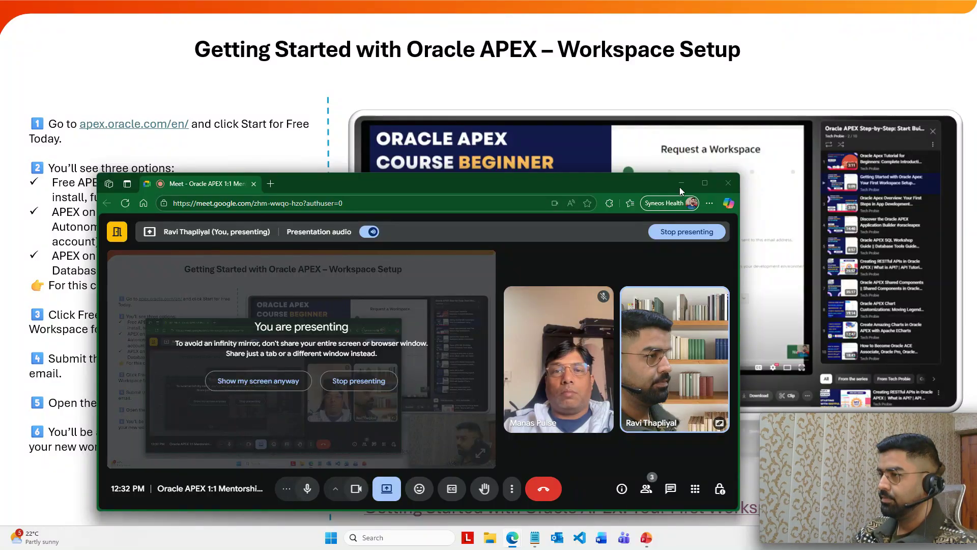
left_click_drag(680, 184, 976, 117)
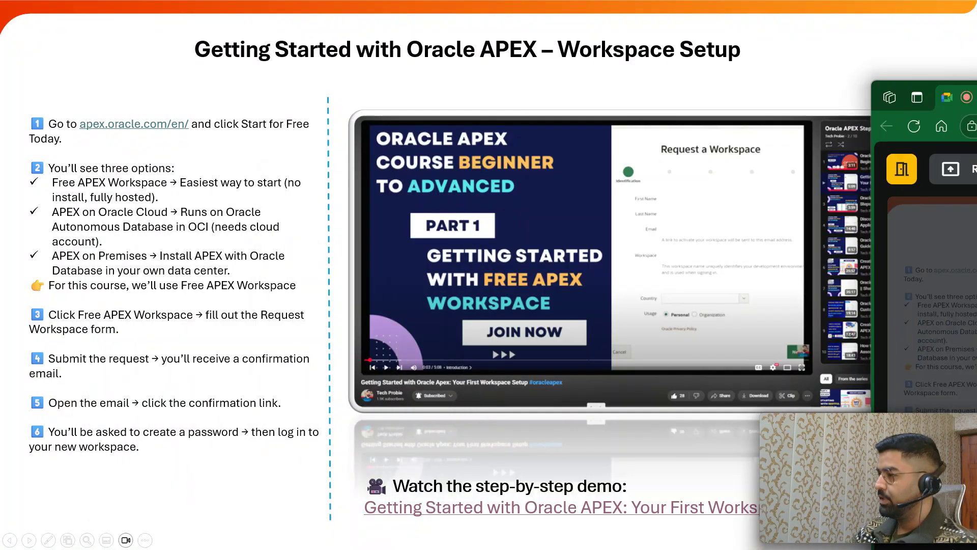
left_click(963, 316)
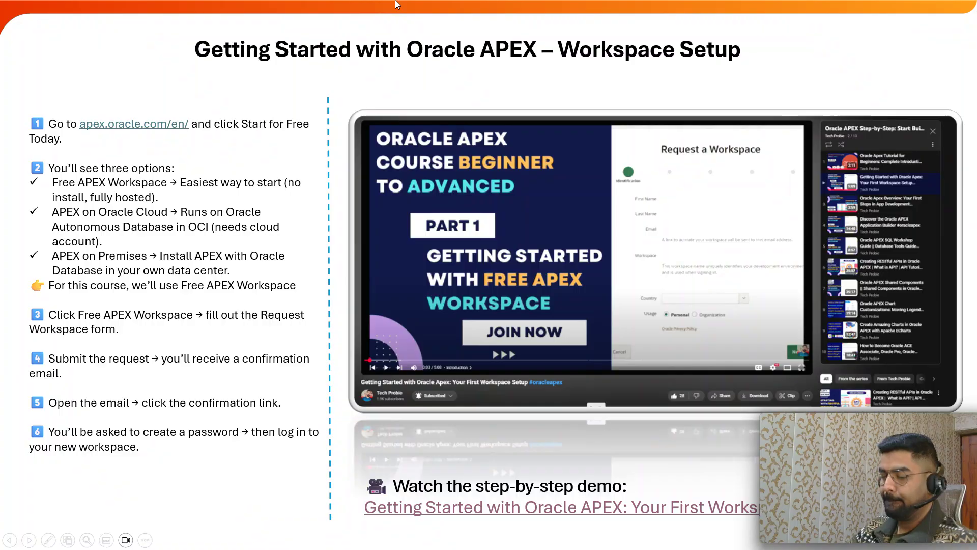
Step: End the slide show and minimize the presentation to return to the browser
key("Escape")
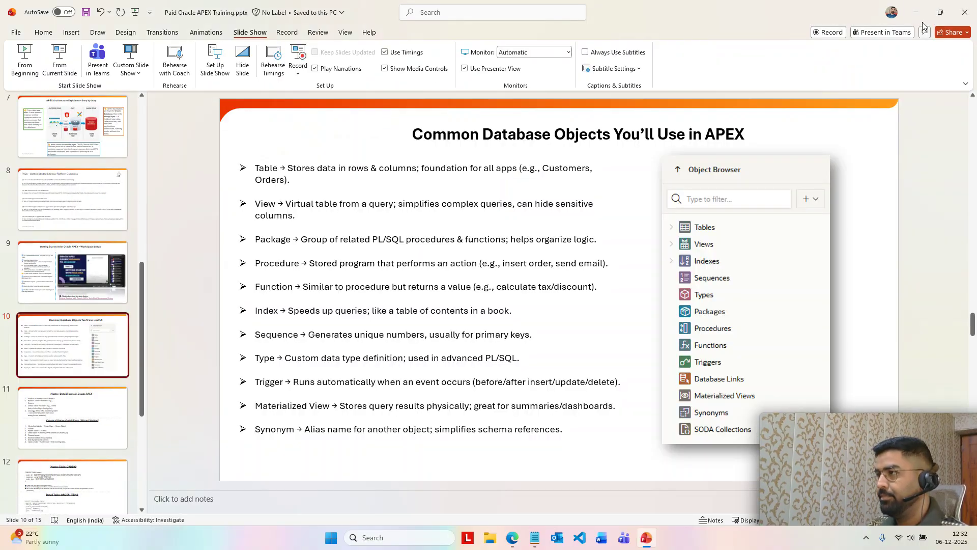
left_click(915, 13)
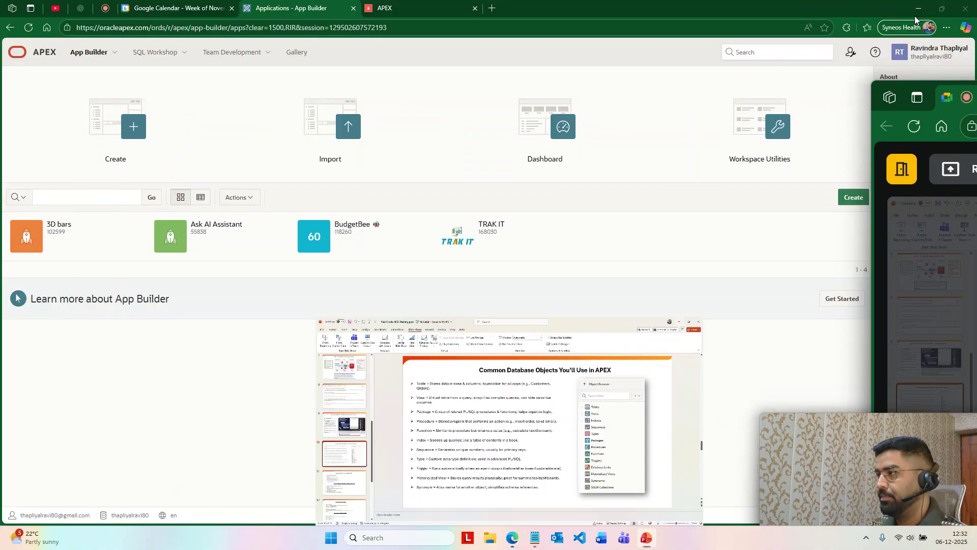
Step: Close the App Builder and APEX application pages and open a blank browser tab
left_click(413, 8)
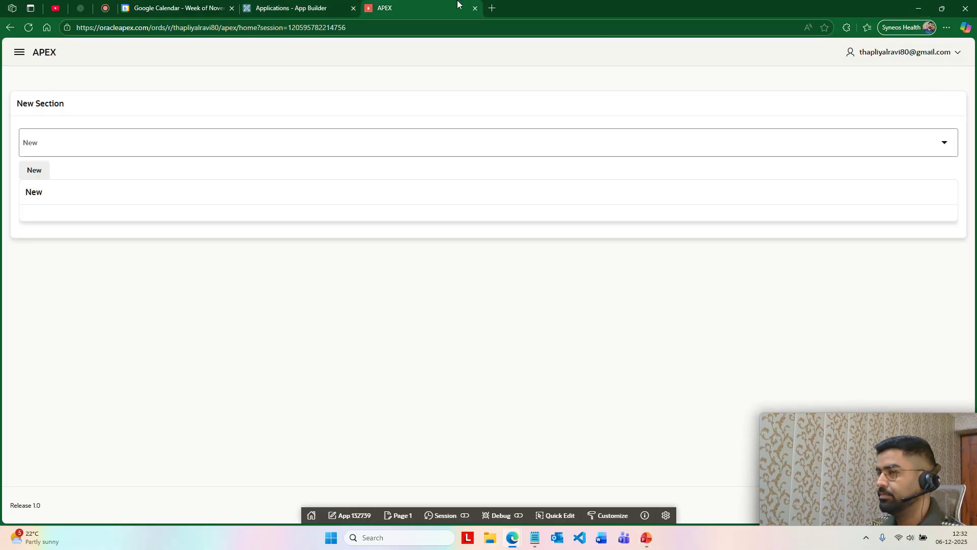
left_click(354, 8)
left_click(353, 8)
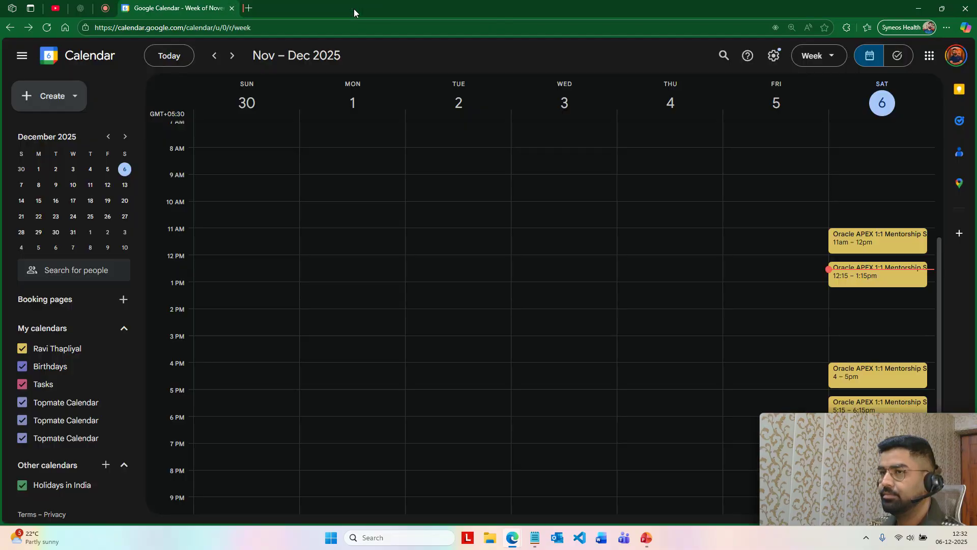
left_click(251, 8)
Step: Maximize the Google Meet window with a new blank tab, and move the floating webcam picture to the opposite lower corner
key("alt+Tab")
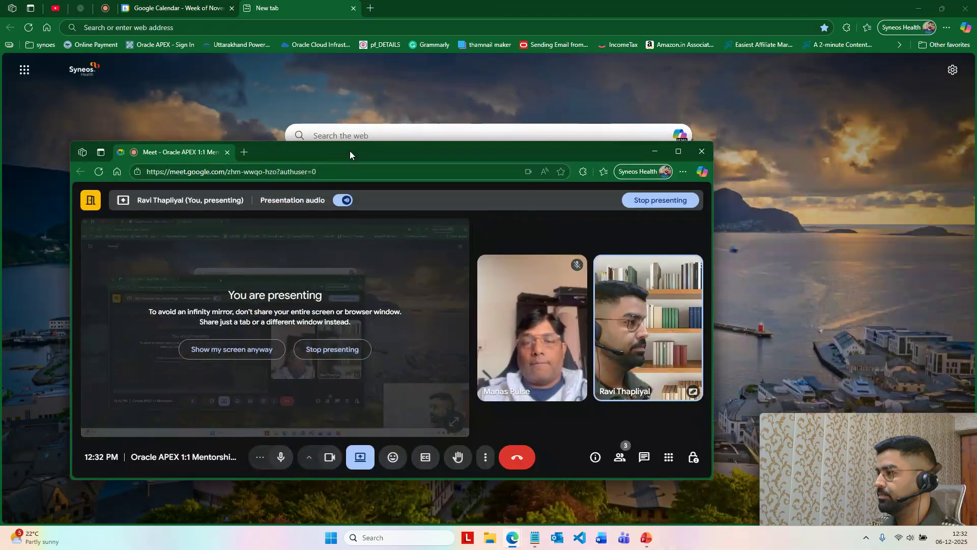
double_click(349, 149)
left_click(173, 9)
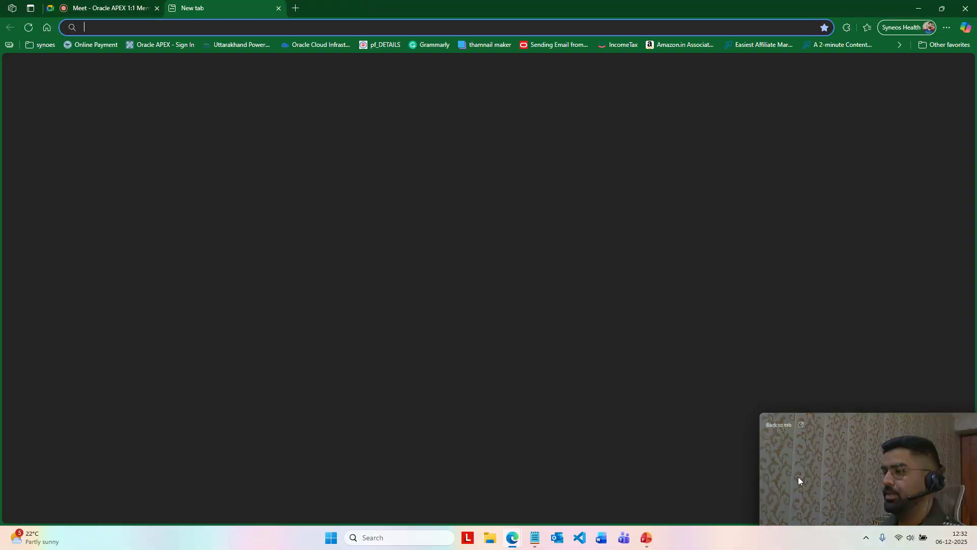
left_click_drag(798, 476, 41, 449)
Step: Bring up the ended meeting's page, return it to the Google Meet home screen and close that window
mouse_move(513, 540)
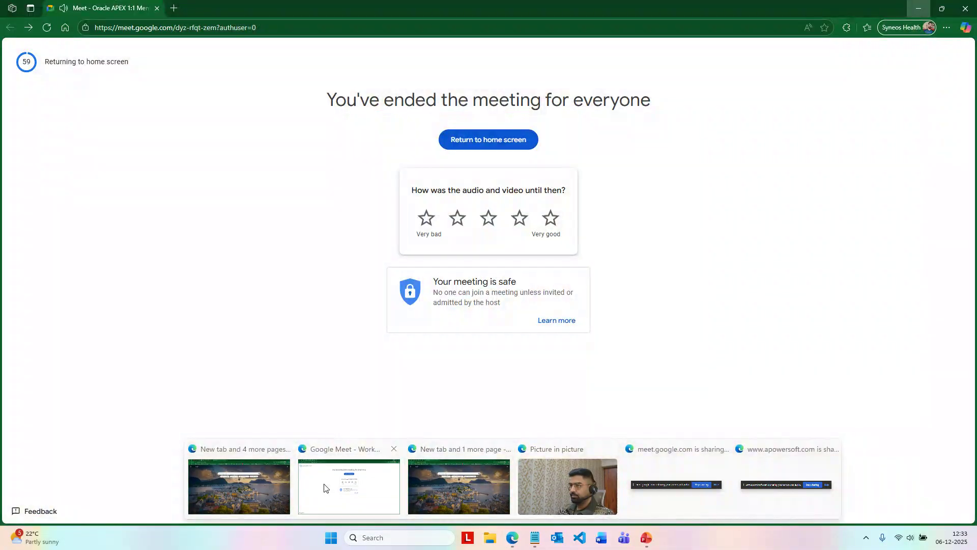
left_click(325, 488)
left_click(617, 135)
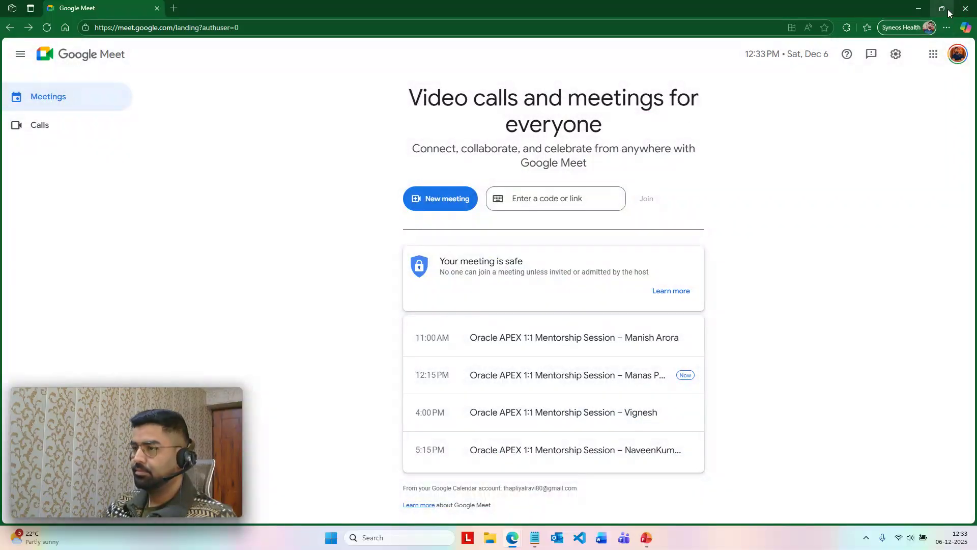
left_click(968, 14)
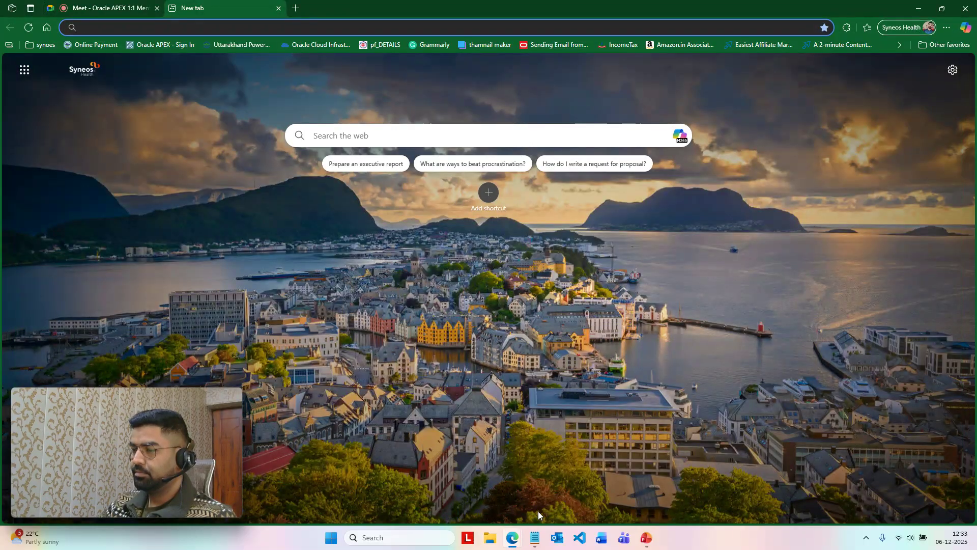
Step: Bring forward the browser window that holds Google Calendar and a blank tab
left_click(513, 538)
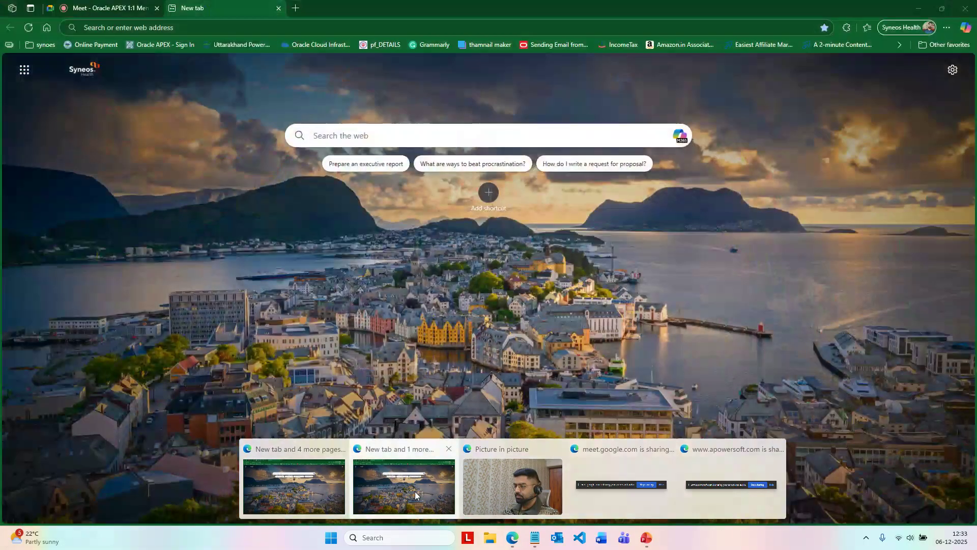
left_click(414, 491)
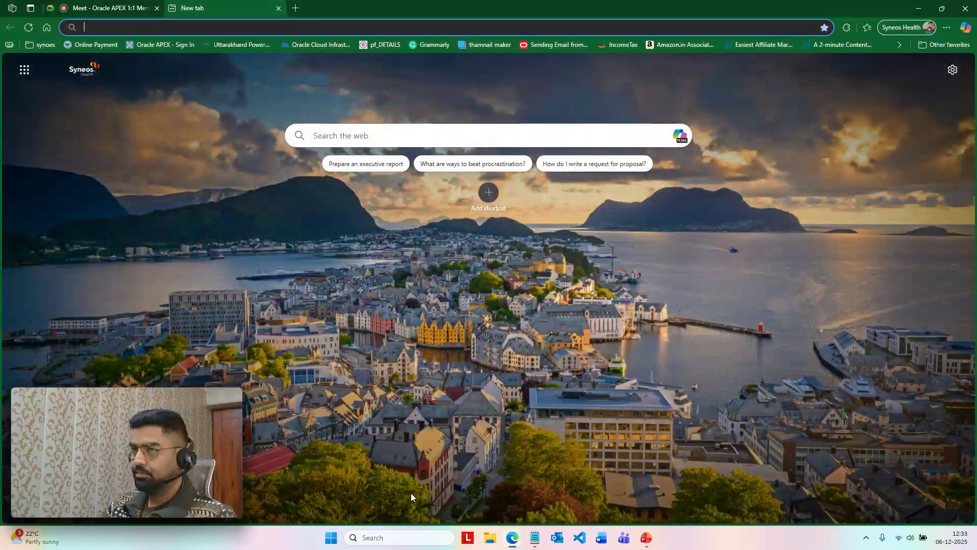
left_click(102, 8)
key("alt+Tab")
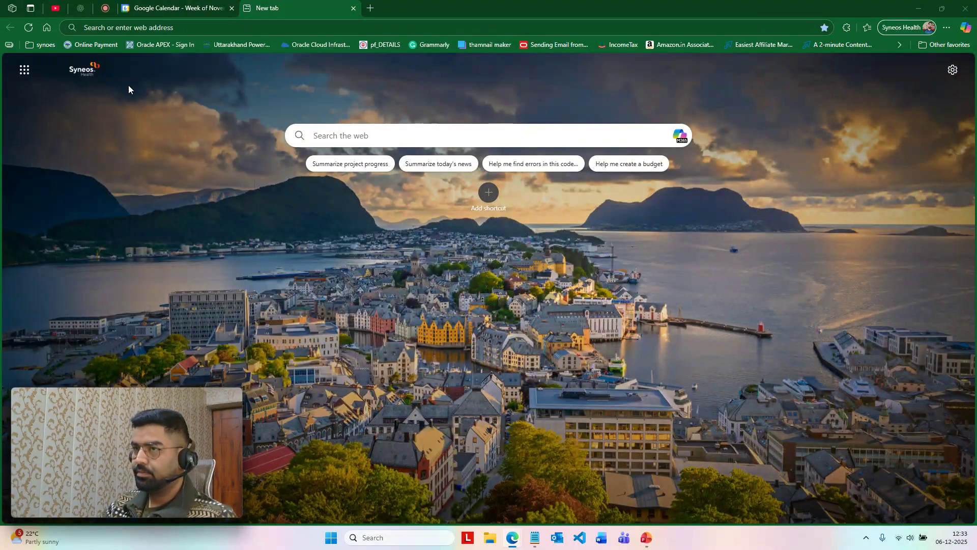
Step: Search the web for "oracle apex" and open the official Oracle APEX site
left_click(131, 32)
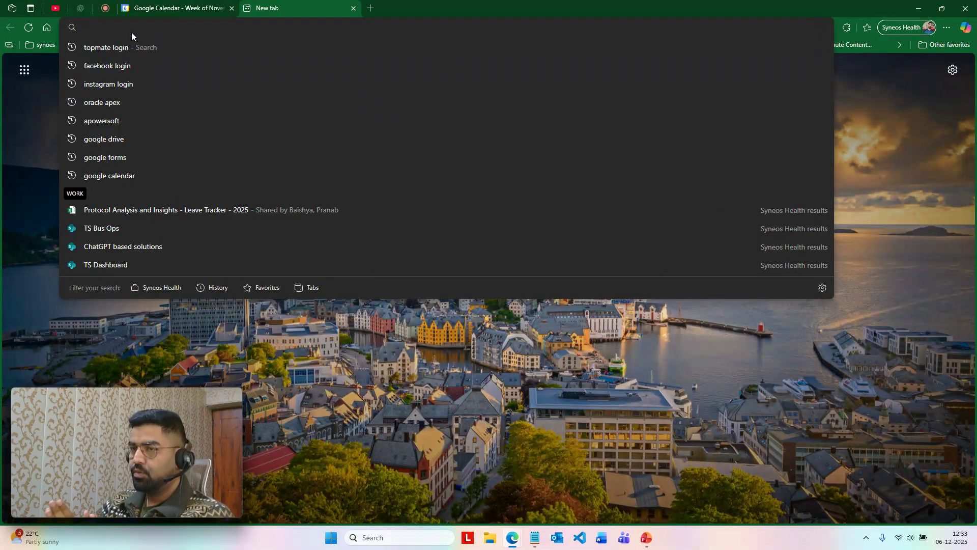
type("oracle ")
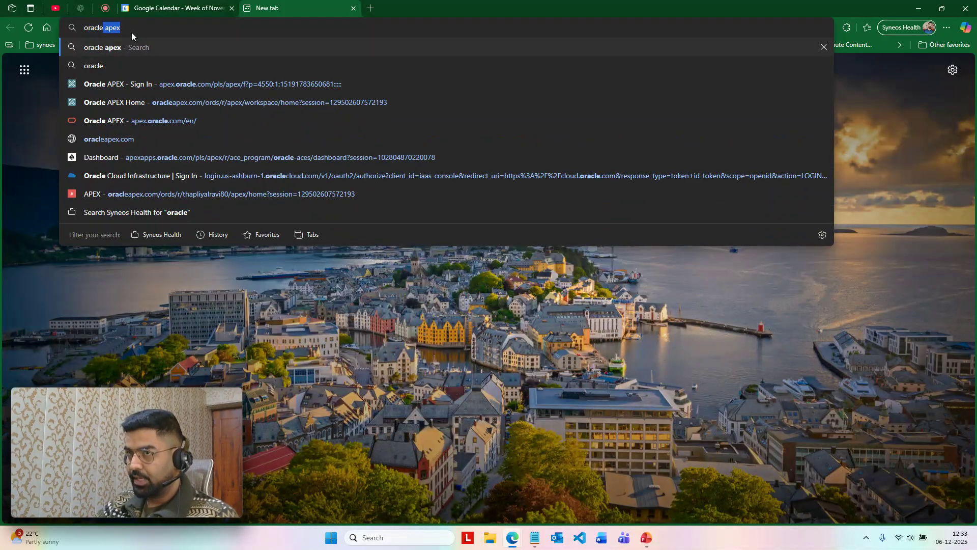
type("apex")
key("Return")
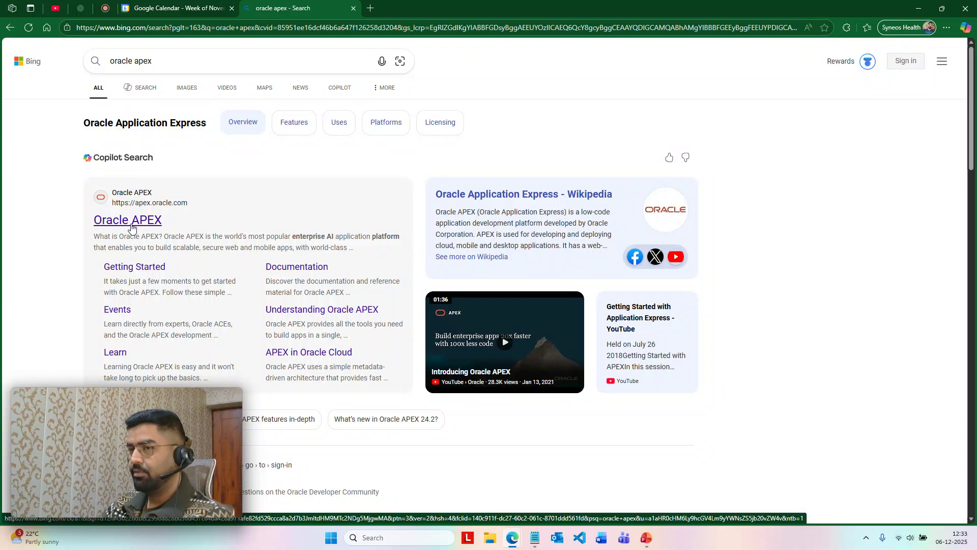
left_click(132, 228)
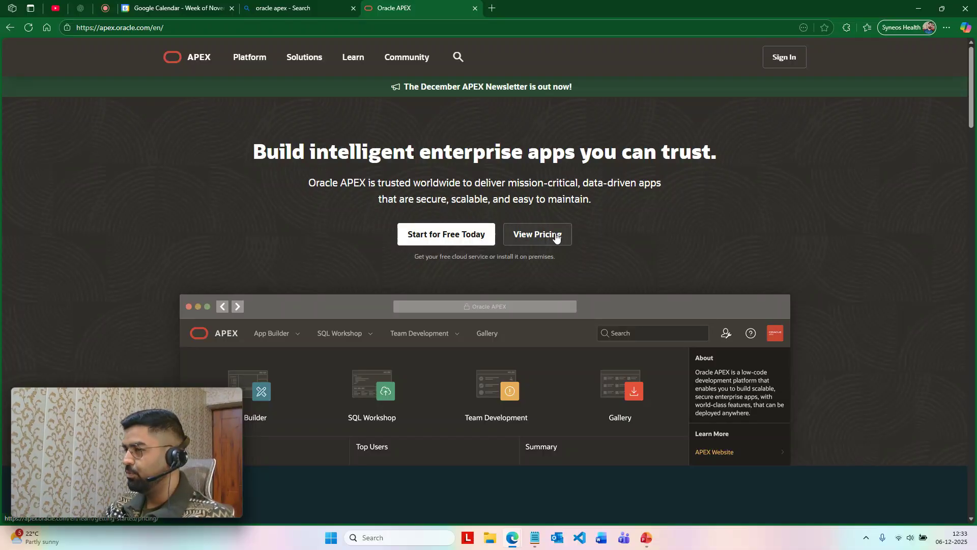
Step: Go to the Getting Started options through Start for Free Today and open the Free APEX Workspace sign-up form
left_click(429, 235)
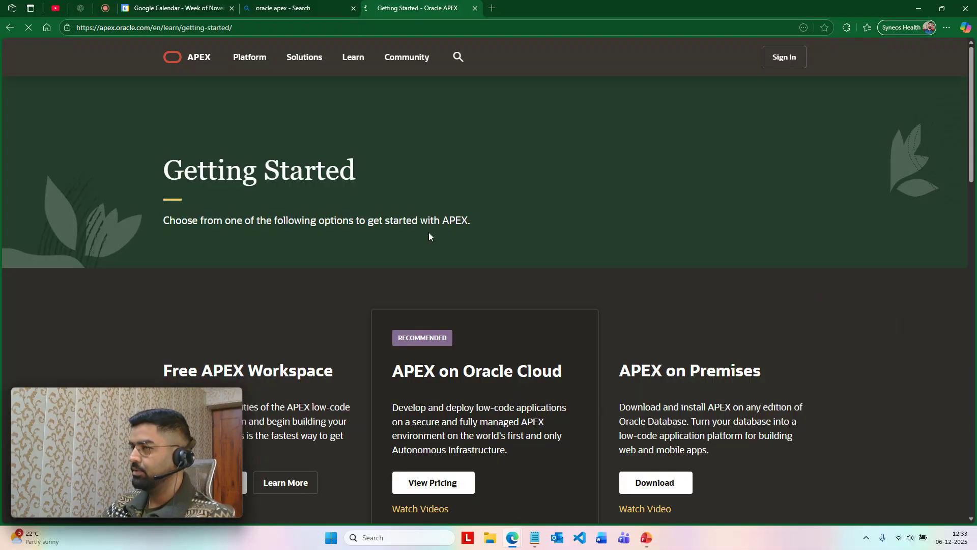
scroll(429, 234, "down", 5)
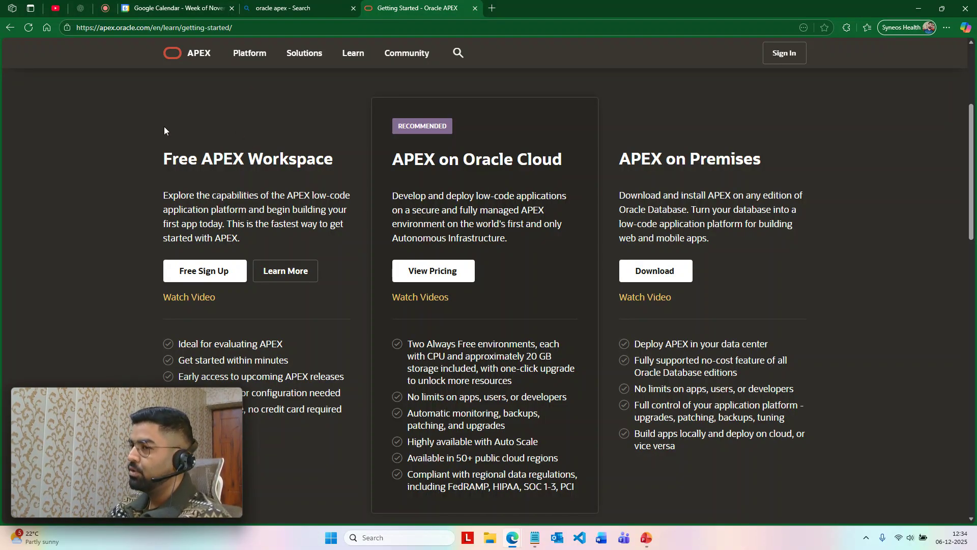
left_click_drag(164, 157, 289, 159)
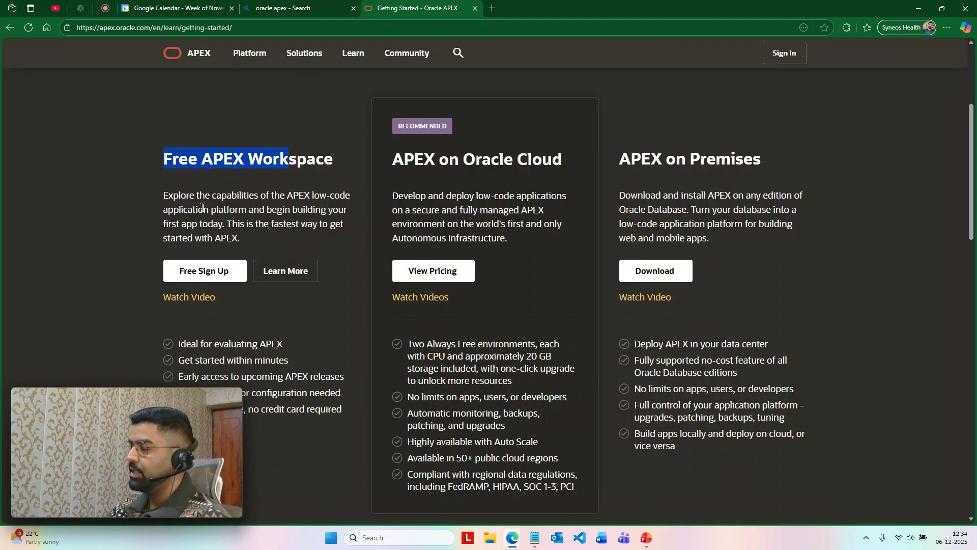
left_click(211, 278)
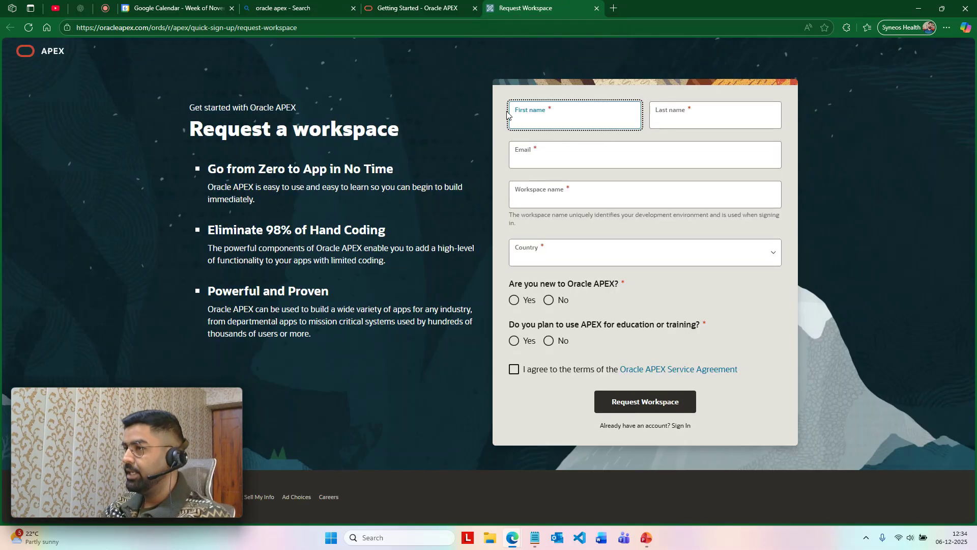
Step: Go through the email, workspace name and country fields of the Request a workspace form without filling them in
left_click(580, 150)
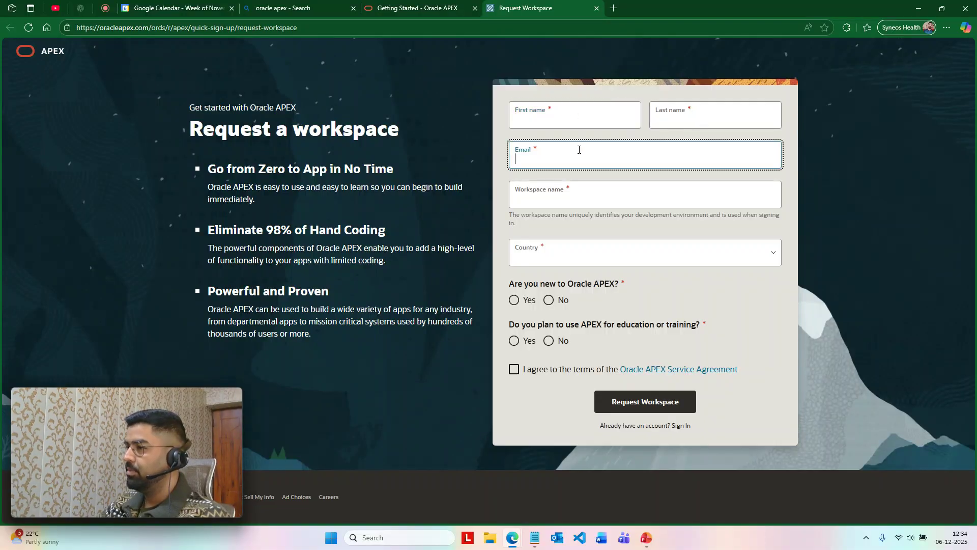
left_click(576, 196)
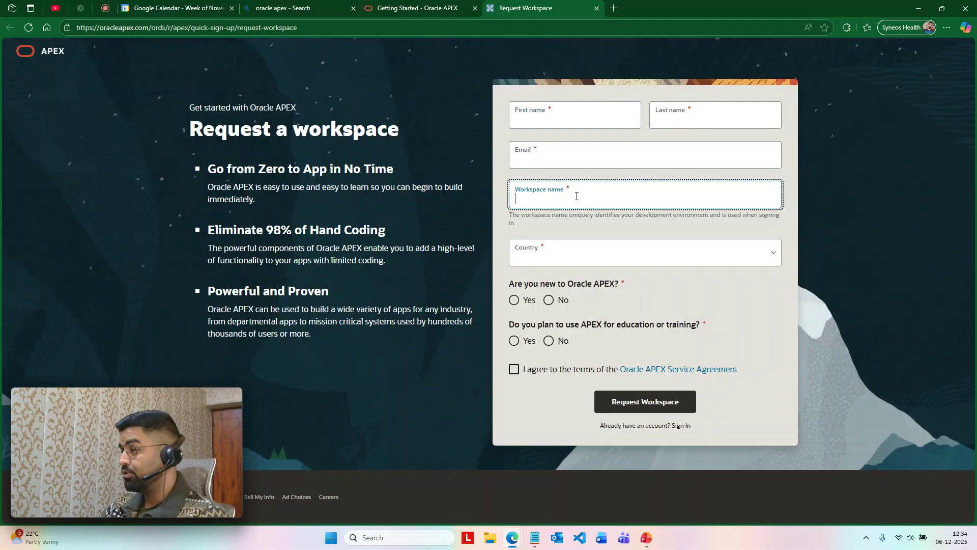
left_click(570, 261)
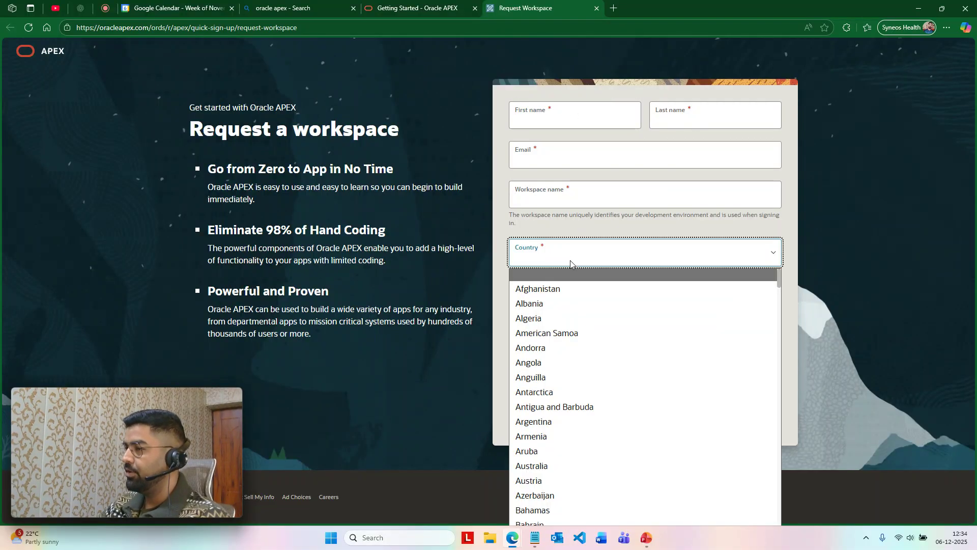
left_click(492, 263)
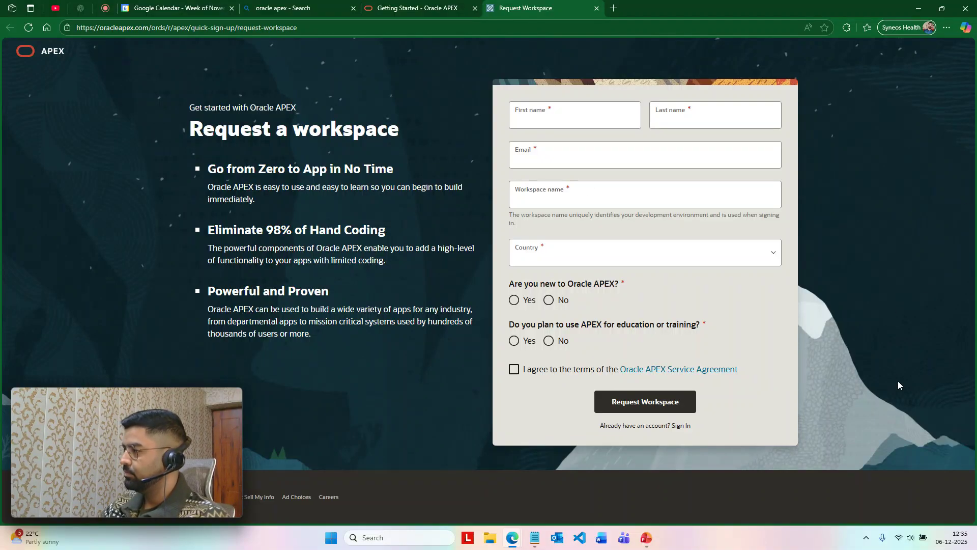
Step: Switch to PowerPoint, review slide 9 on the Oracle APEX workspace setup, and minimize the presentation again
left_click(308, 5)
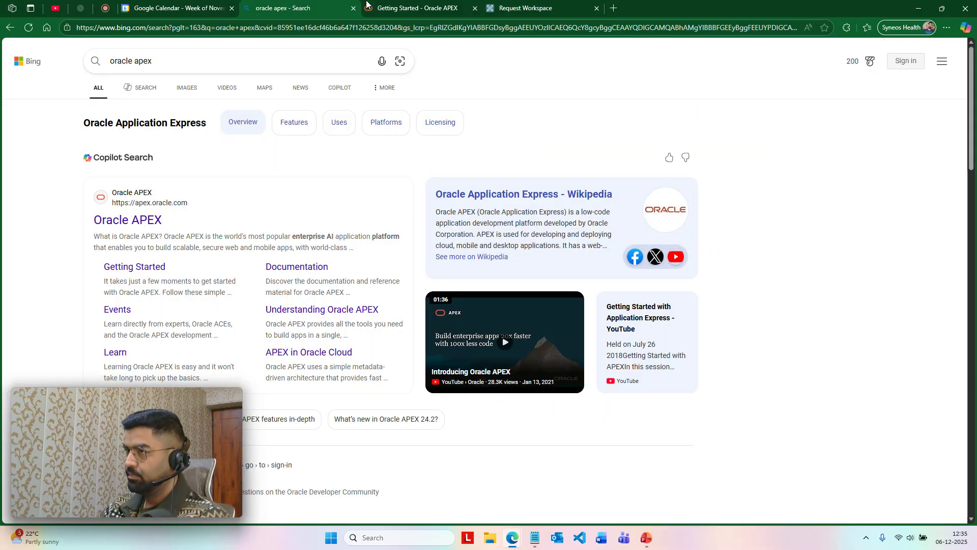
left_click(531, 5)
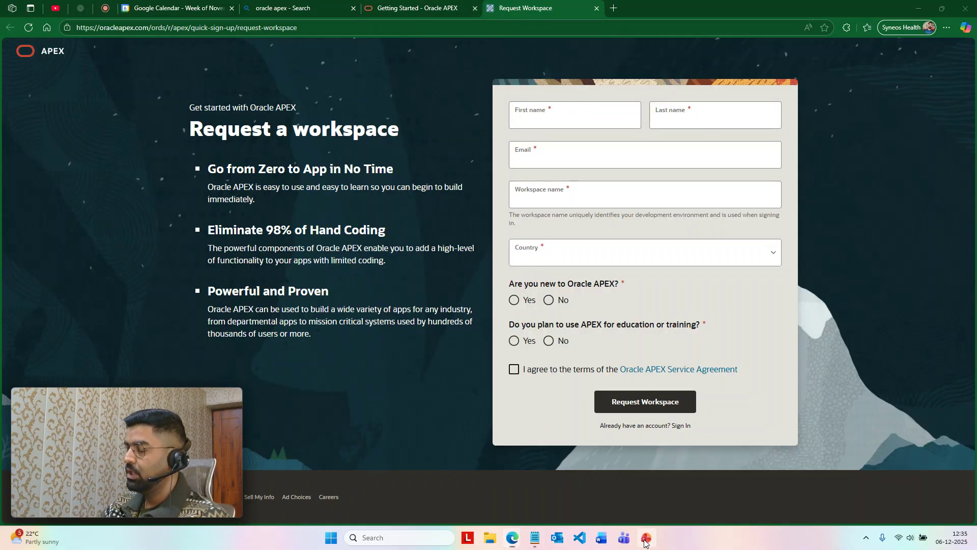
left_click(644, 538)
left_click(58, 258)
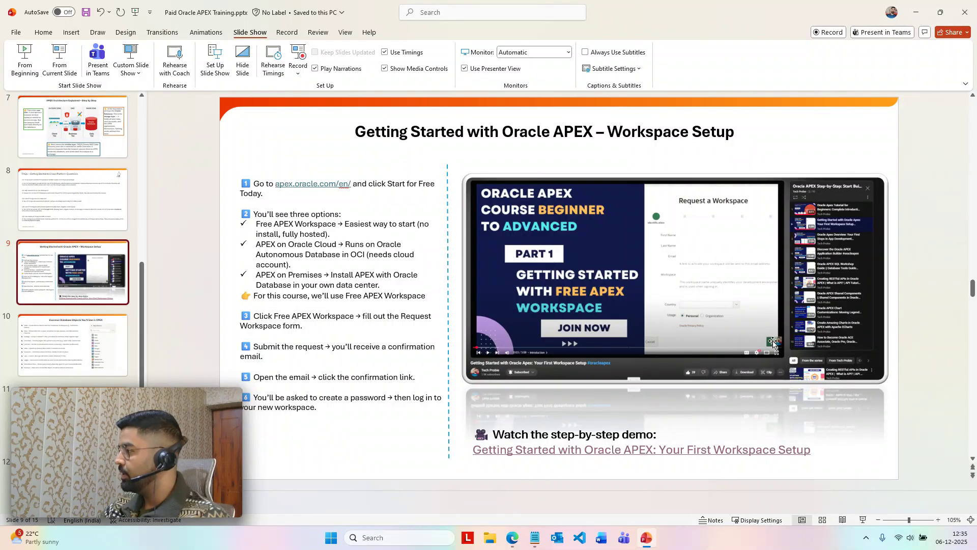
left_click(916, 12)
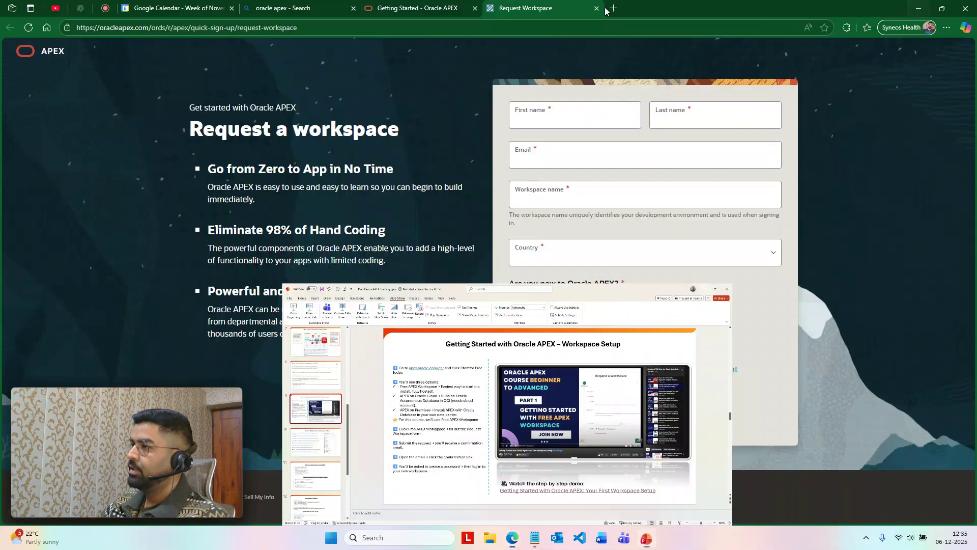
Step: Close the search results, Getting Started and Request Workspace pages, keeping a new blank tab open
left_click(322, 6)
left_click(354, 8)
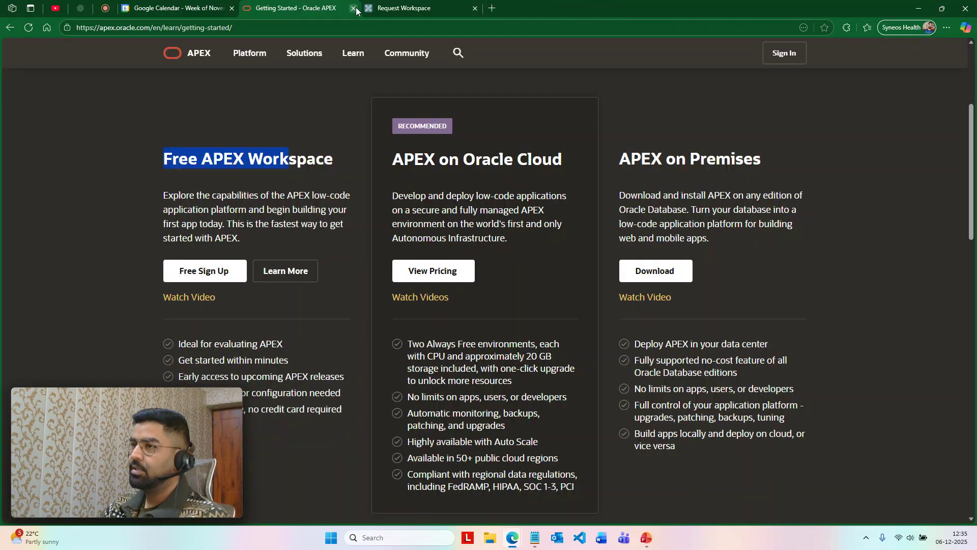
left_click(354, 9)
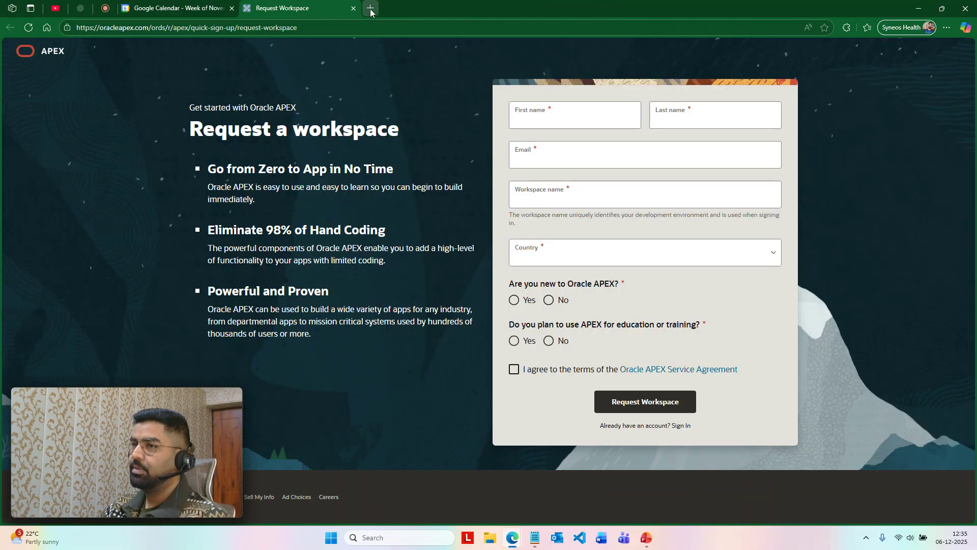
left_click(371, 8)
left_click(354, 8)
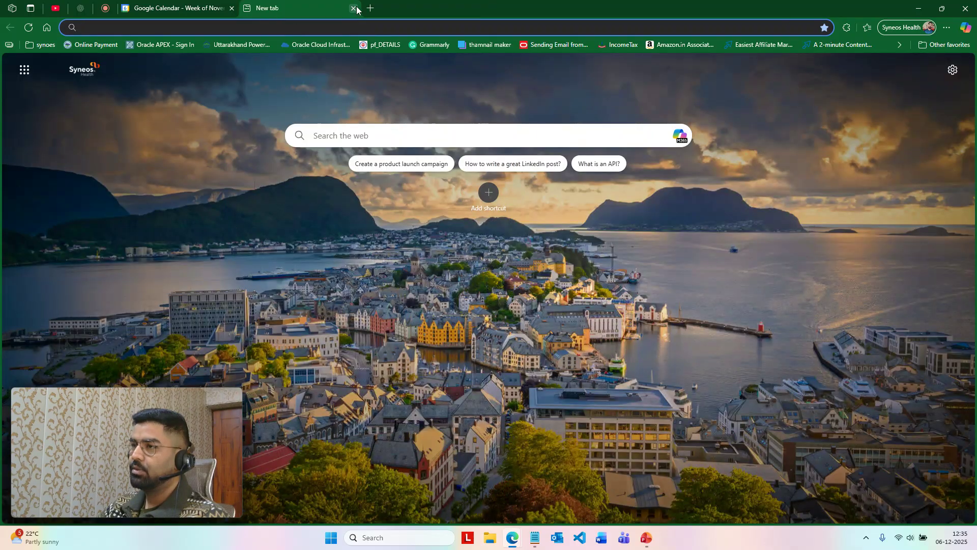
Step: Search for "oracle apex" in a fresh tab and open the suggested Oracle APEX Sign In page
left_click(354, 8)
left_click(181, 29)
left_click(248, 8)
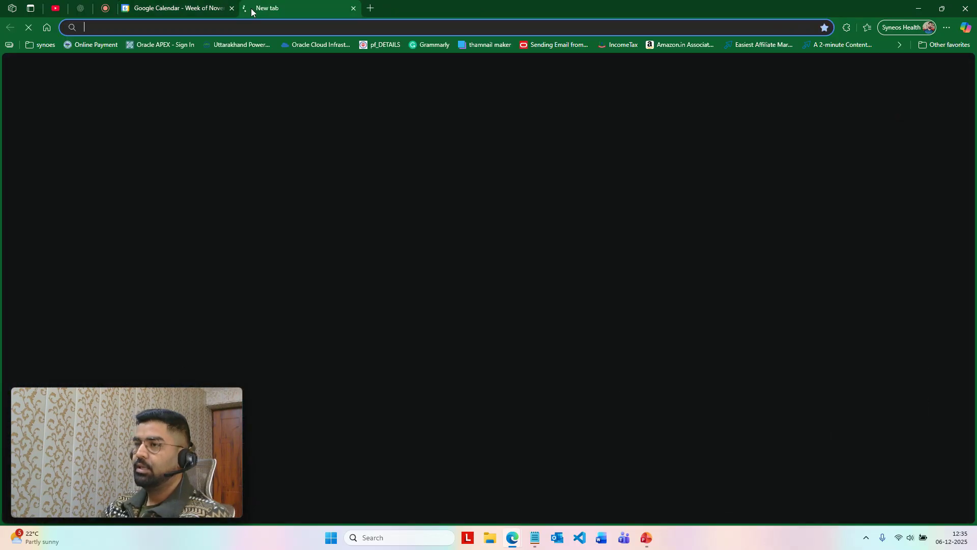
left_click(244, 21)
type("oracle apex")
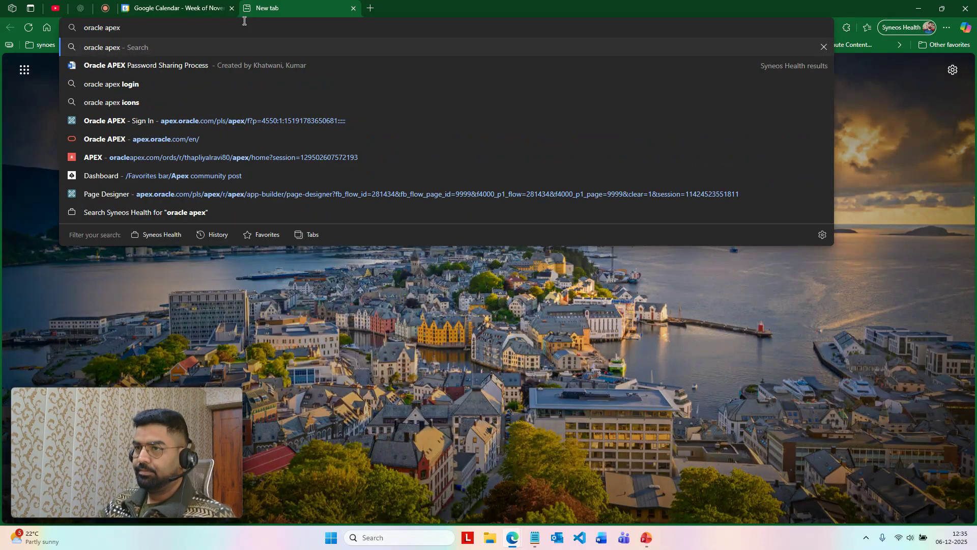
left_click(283, 120)
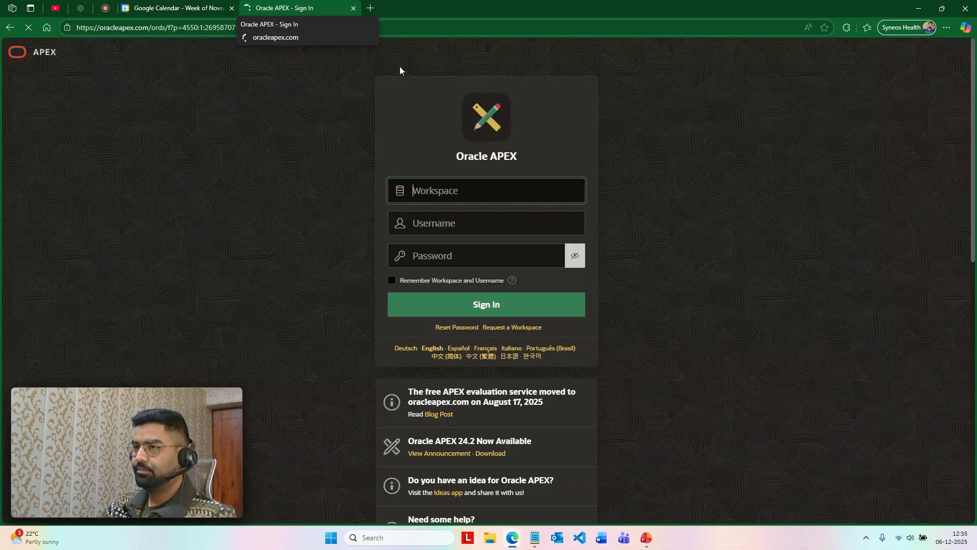
Step: Fill in the workspace name based on the username and sign in to Oracle APEX with the saved account credentials
double_click(434, 223)
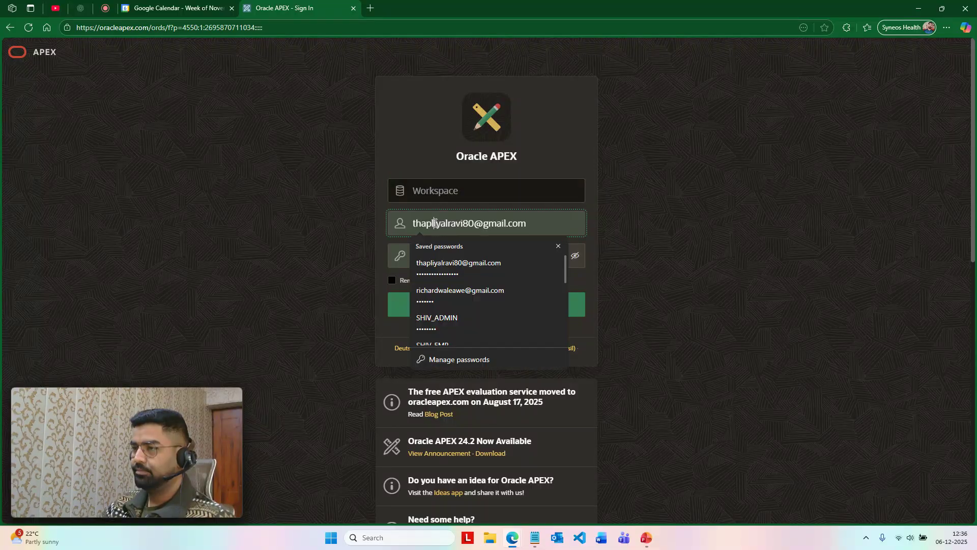
key("ctrl+c")
left_click(411, 194)
key("ctrl+v")
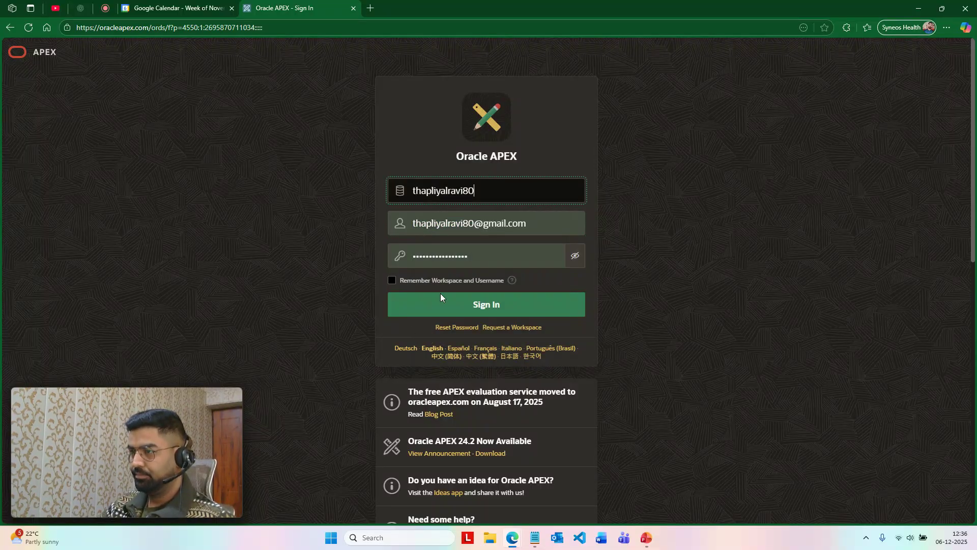
left_click(441, 301)
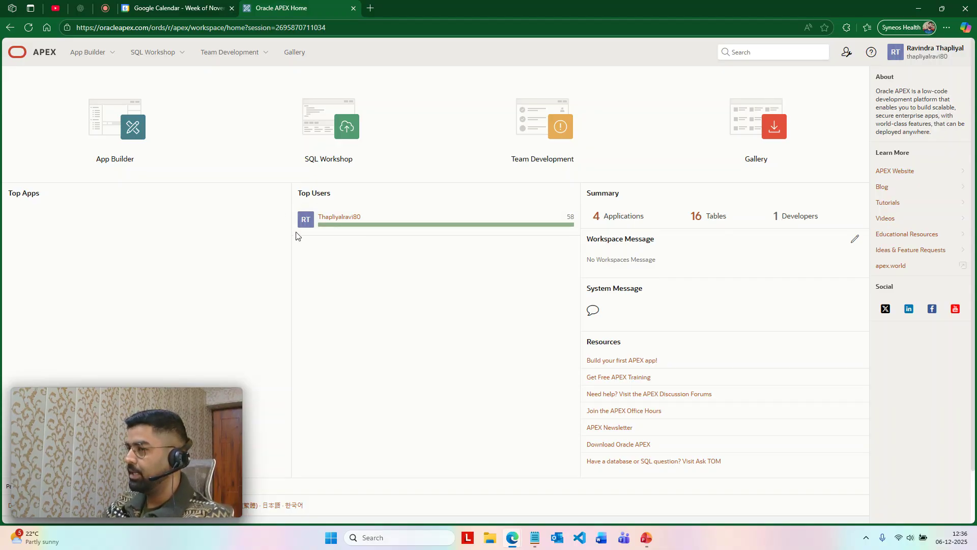
Step: Open the workspace's applications list and examine the App Builder, SQL Workshop with Utilities, and Team Development options
left_click(597, 219)
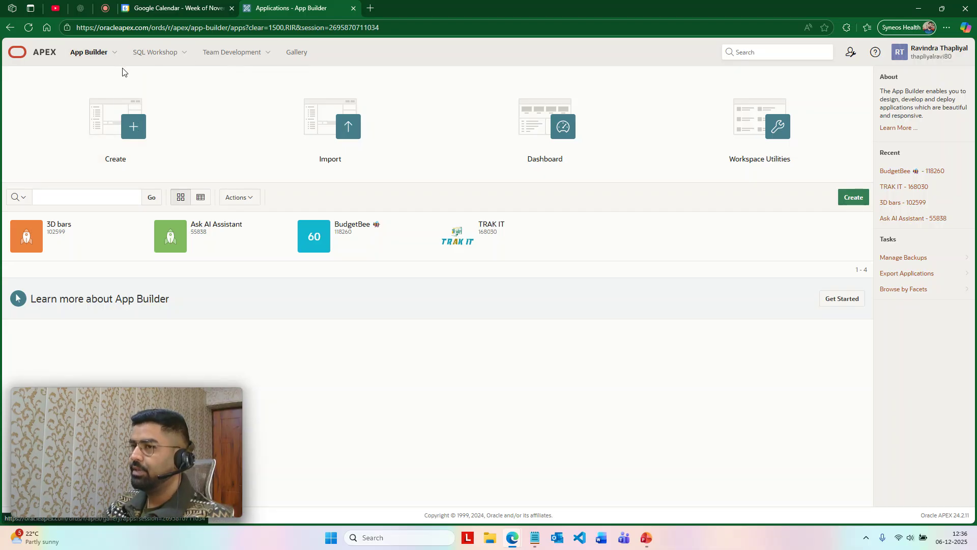
left_click(114, 53)
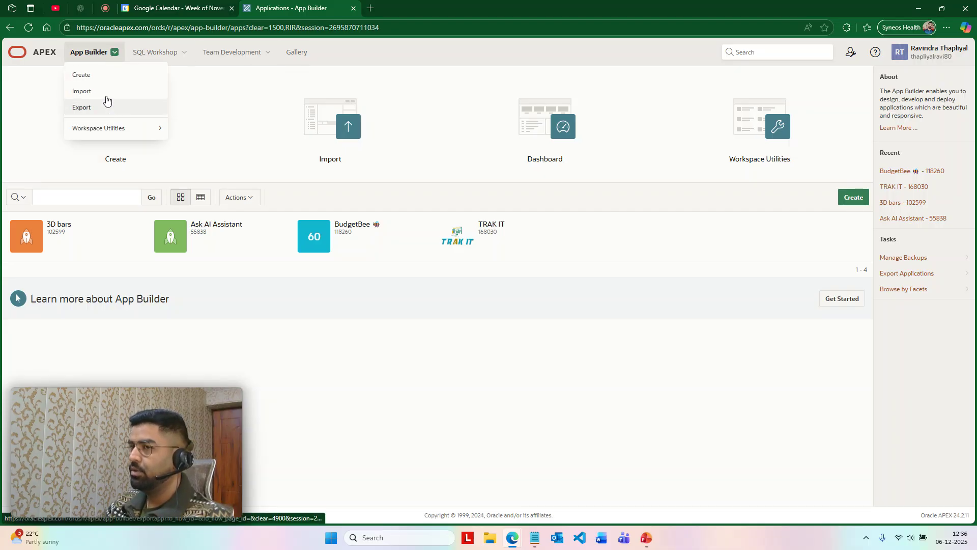
left_click(186, 60)
left_click(186, 59)
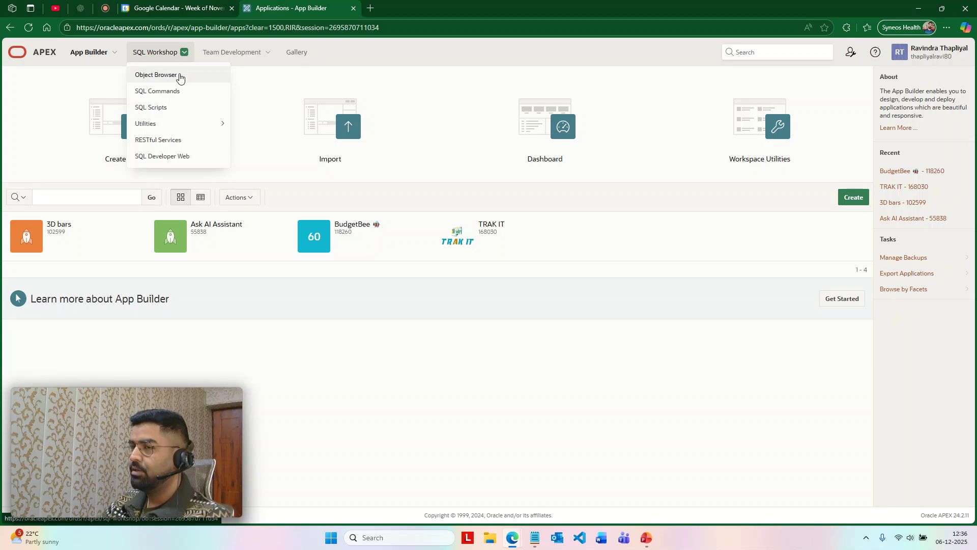
mouse_move(178, 127)
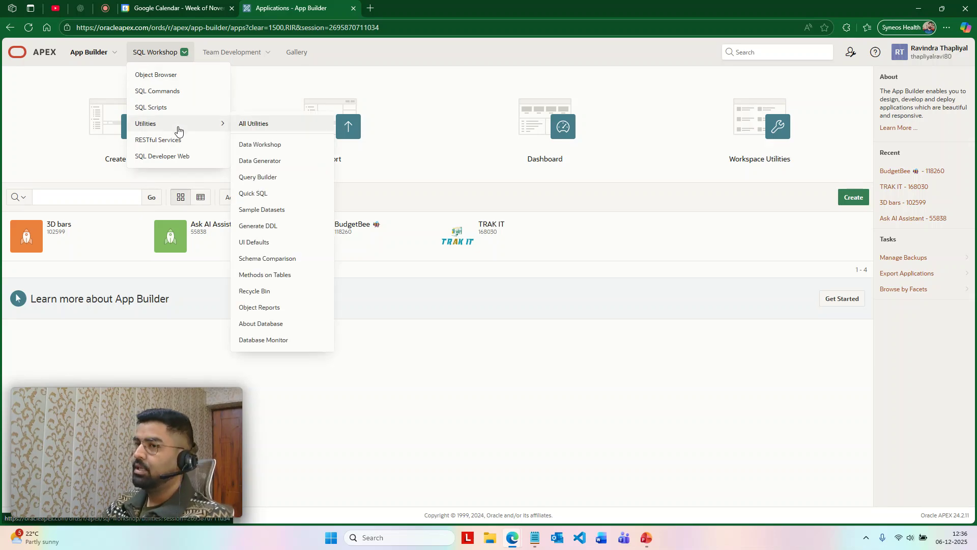
left_click(234, 61)
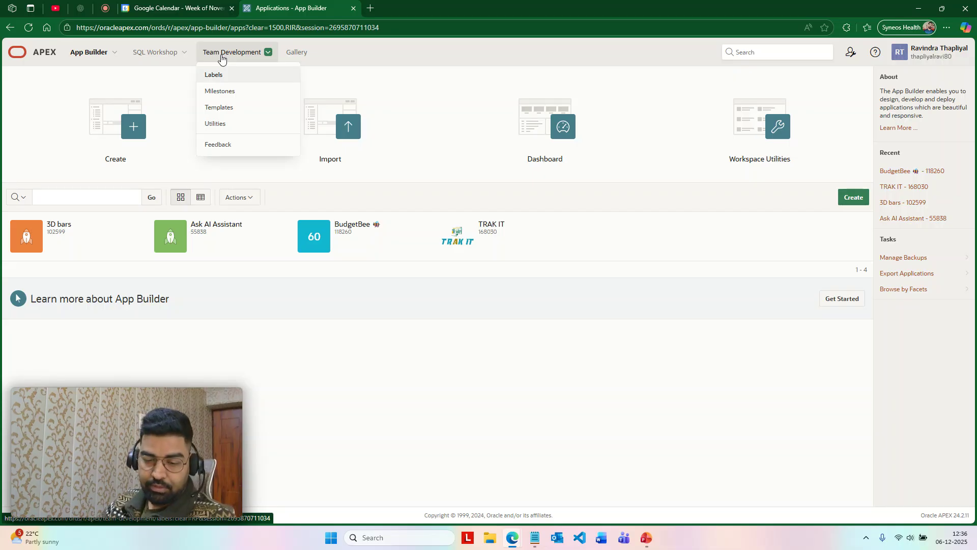
Step: Create a new application named APEX with the proposed application ID
left_click(115, 61)
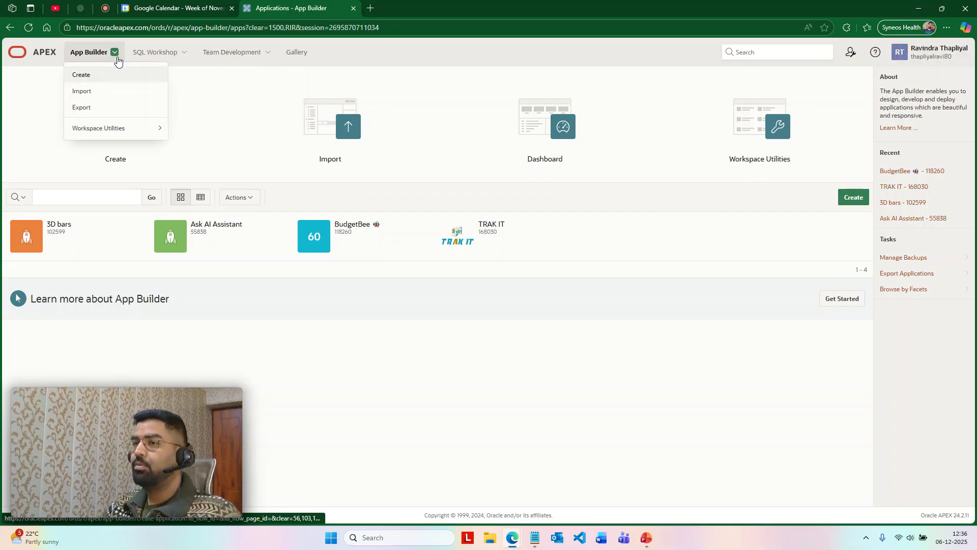
left_click(89, 77)
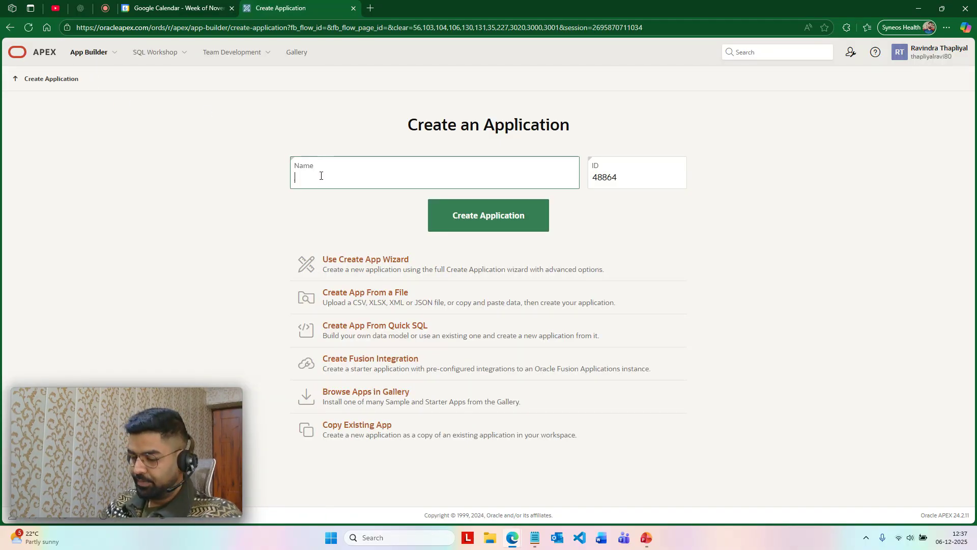
type("APEX")
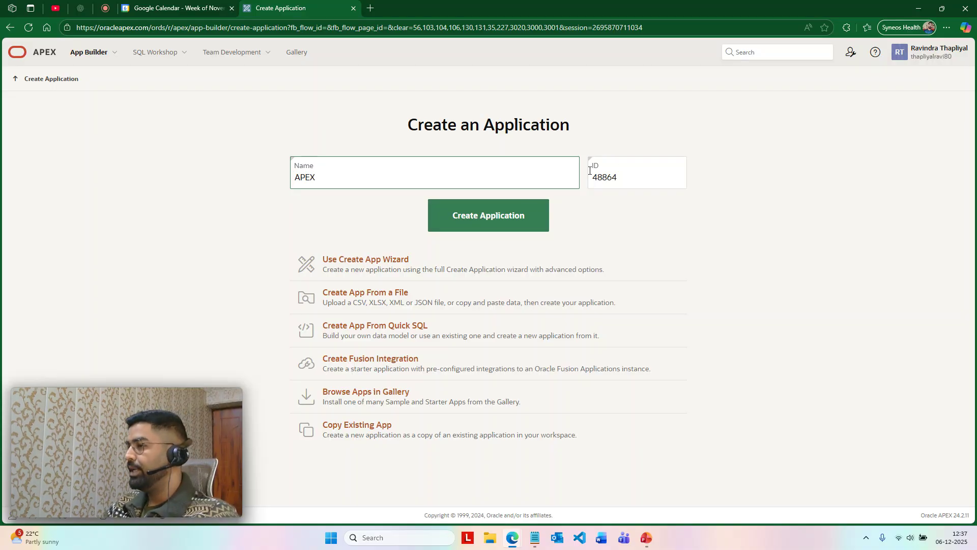
left_click(624, 178)
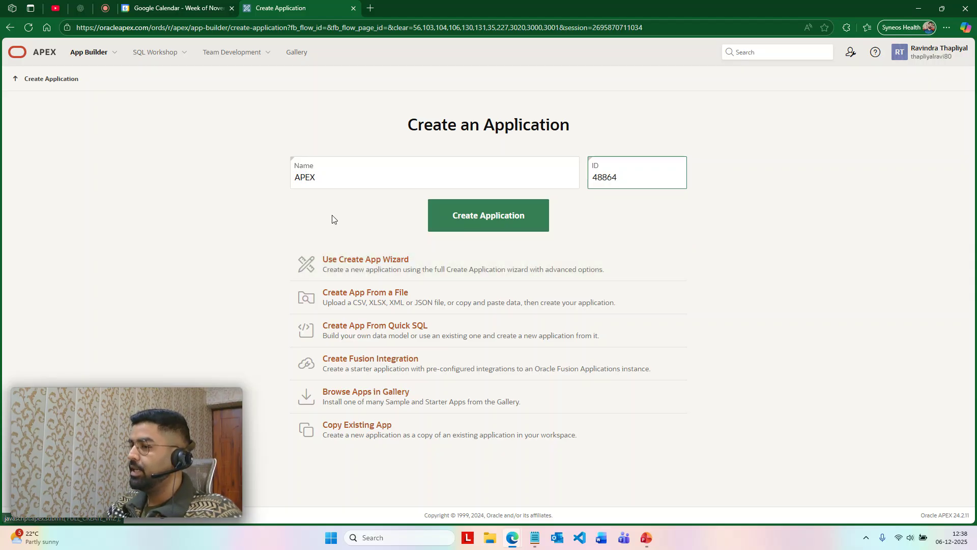
left_click(480, 222)
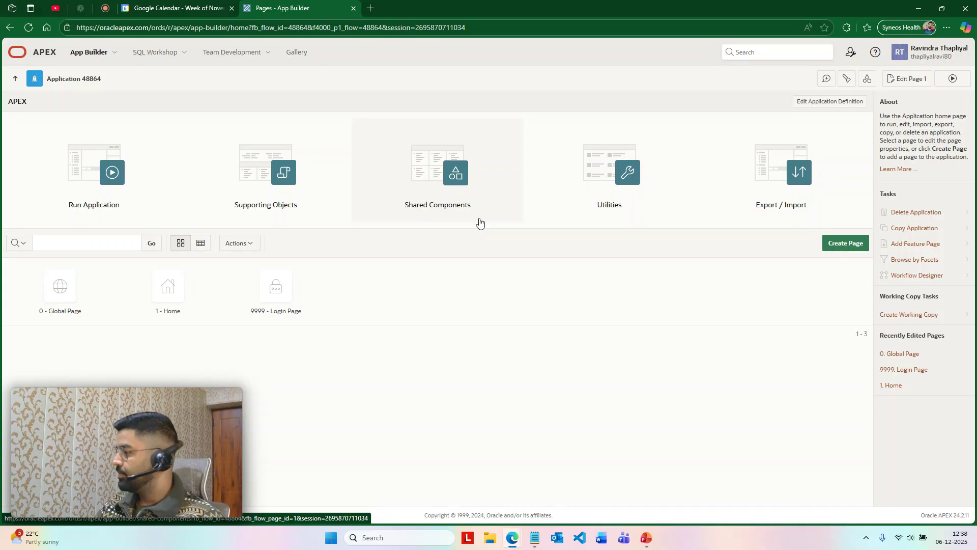
Step: Run the new APEX application and sign in to it with the saved account credentials
left_click_drag(168, 429, 168, 415)
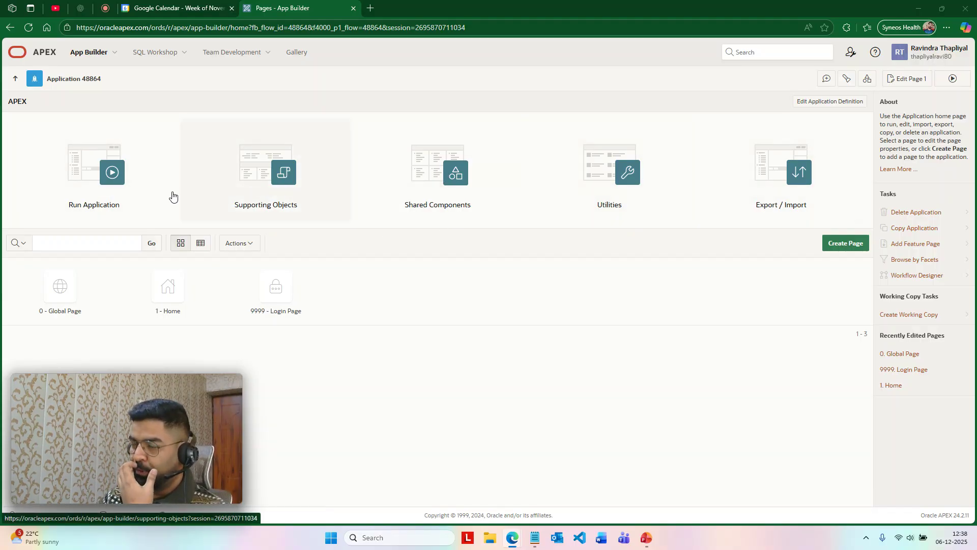
left_click(96, 184)
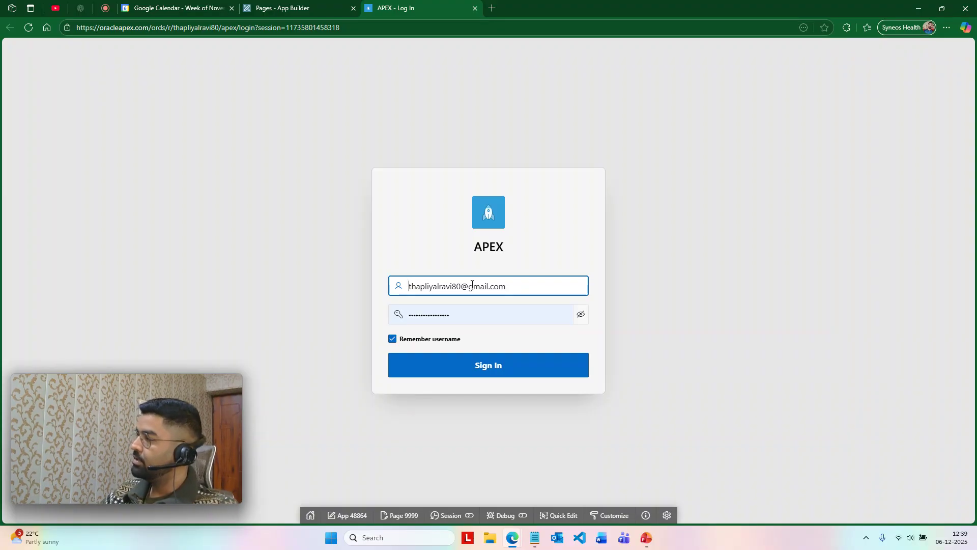
key("Return")
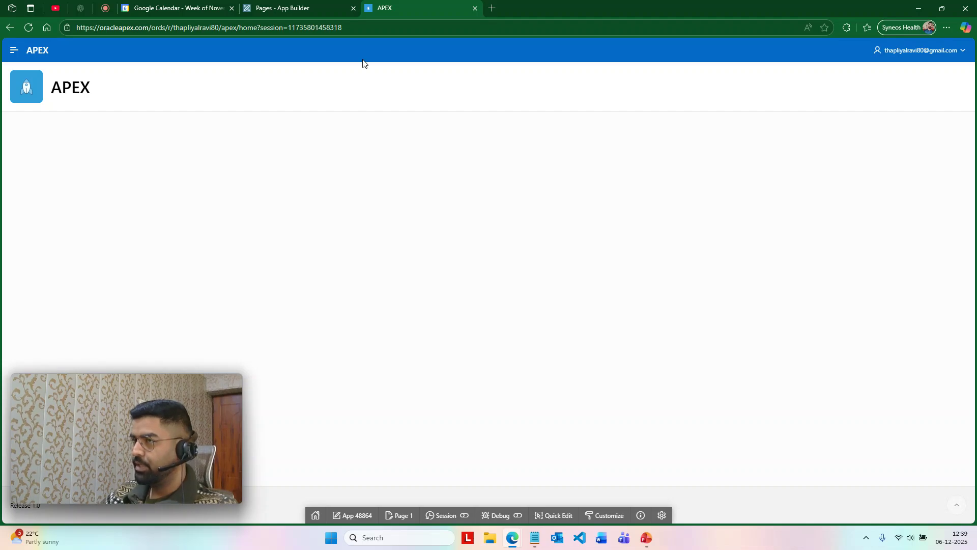
Step: Return to the application's App Builder page, examine its Shared Components, and go back to the application home
left_click(284, 2)
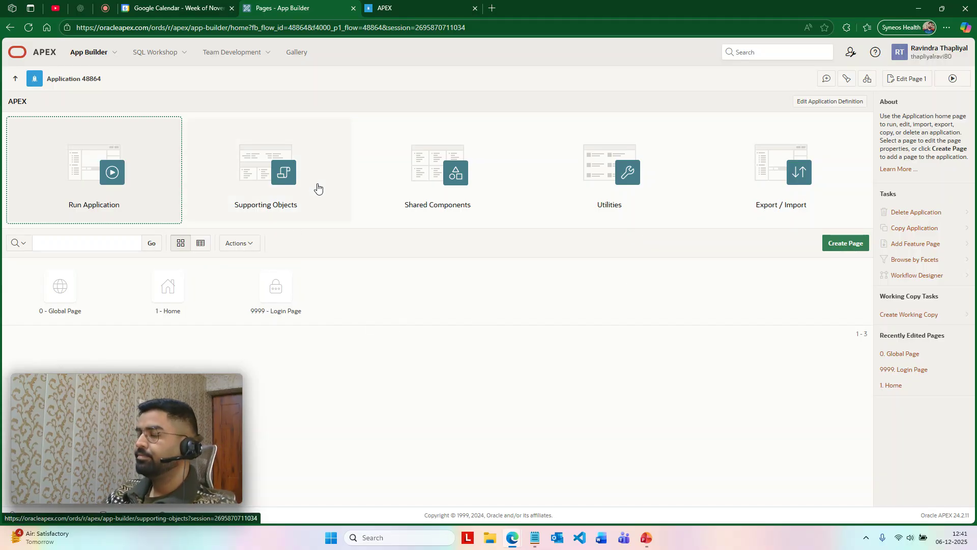
left_click(450, 189)
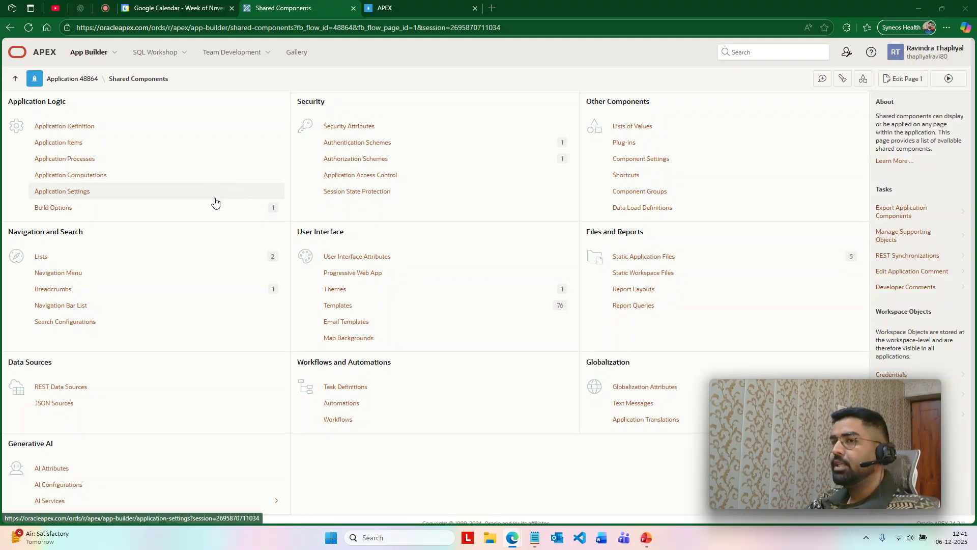
left_click(9, 27)
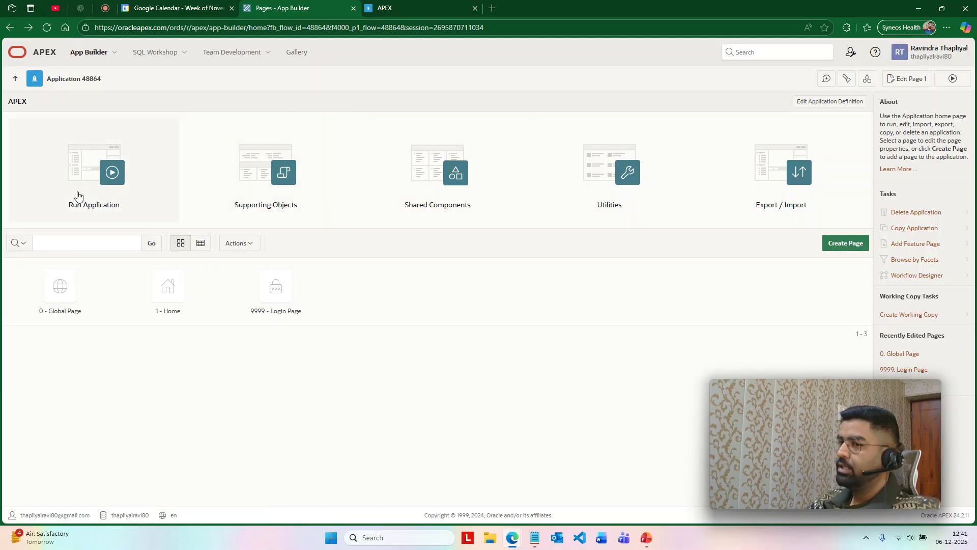
Step: Run the application again and follow the developer toolbar's App 48864 and Page 1 links, returning to the running application after each
left_click(99, 174)
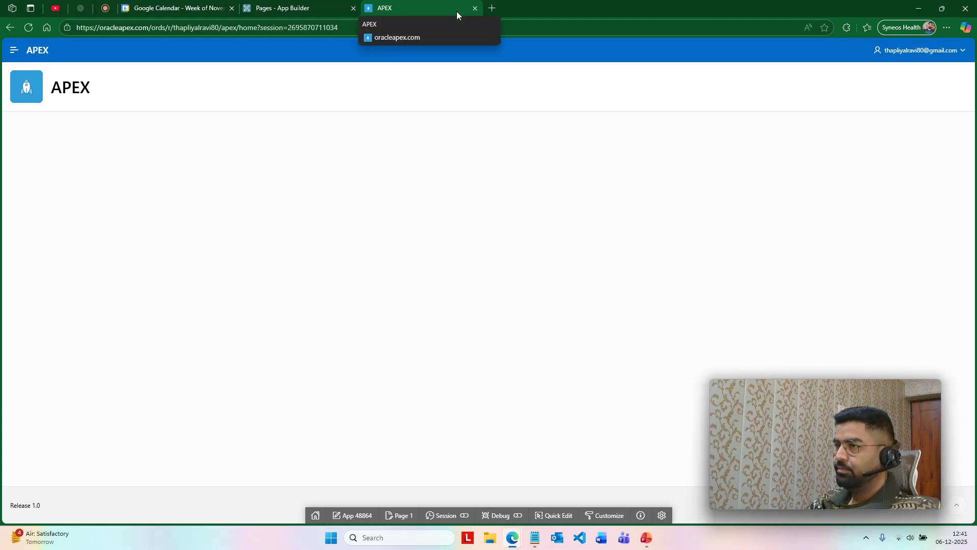
left_click_drag(797, 447, 105, 434)
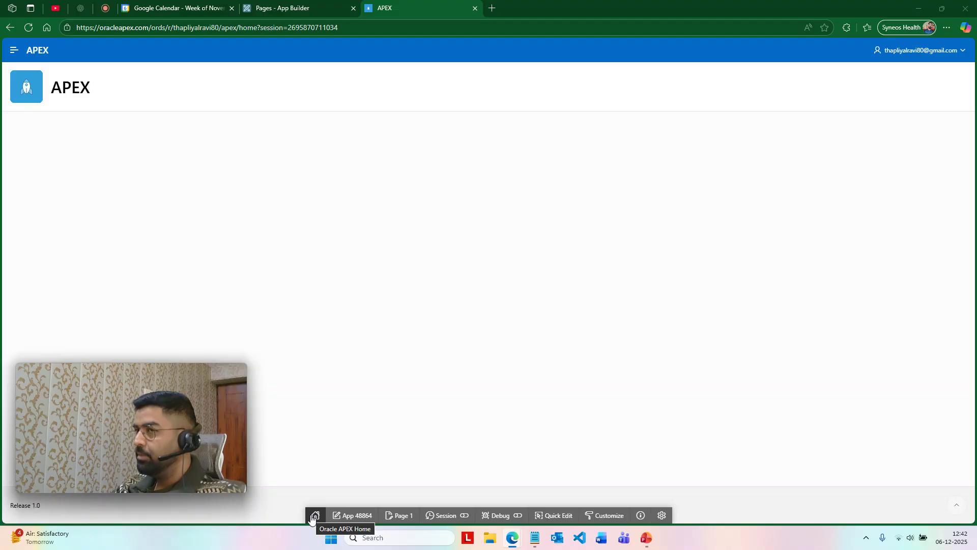
left_click(352, 517)
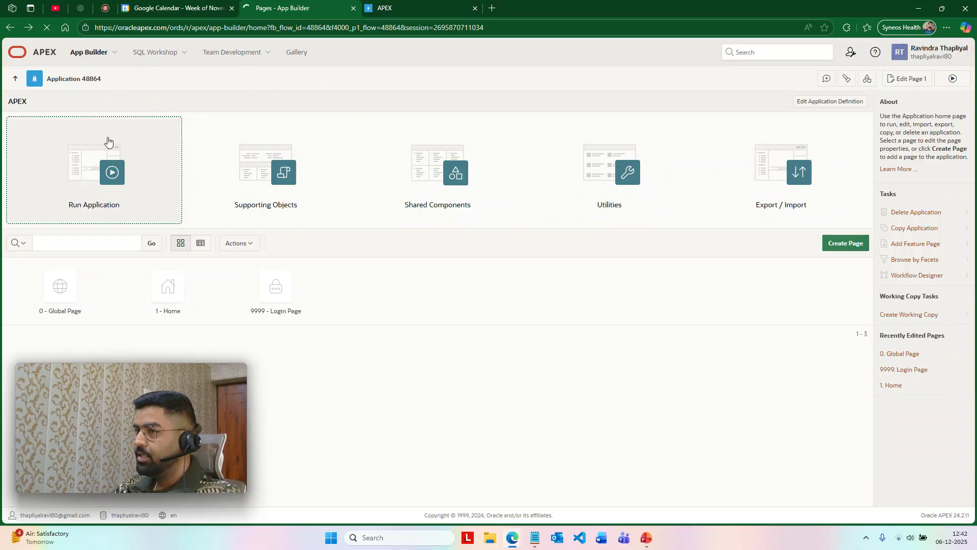
left_click(413, 8)
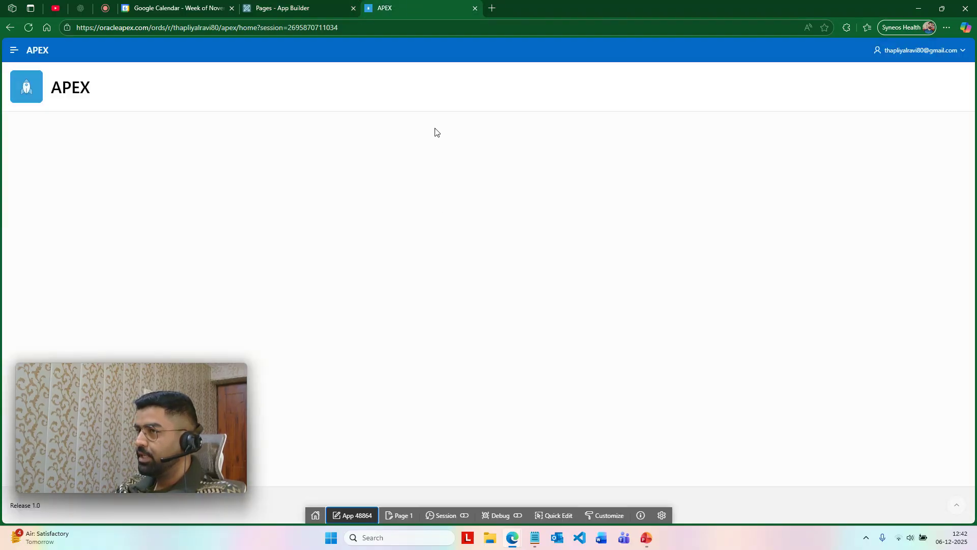
left_click(412, 515)
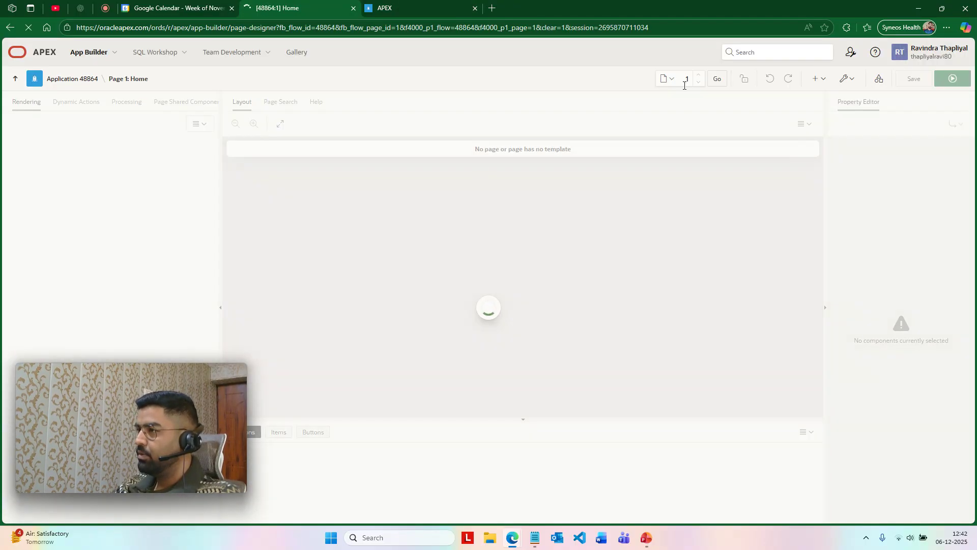
left_click(454, 8)
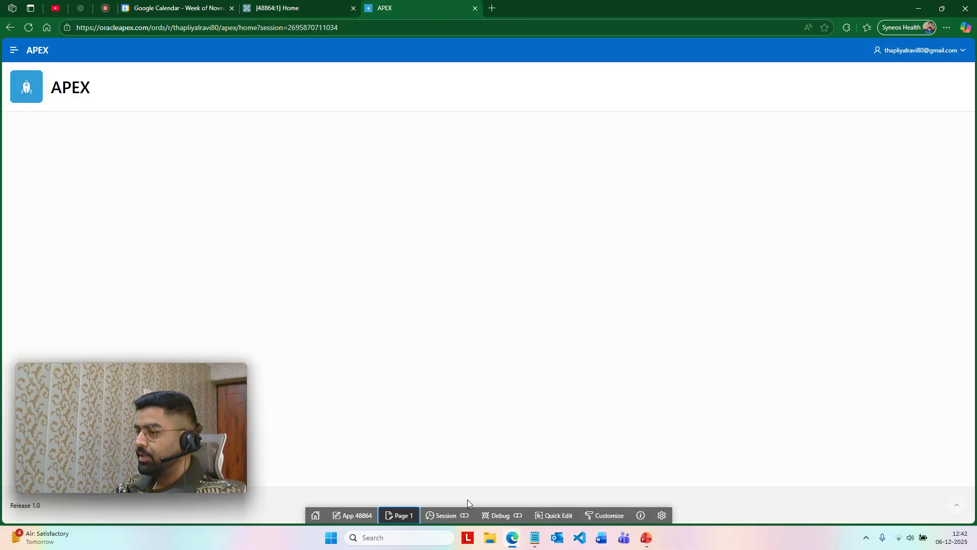
Step: View the session state of the running application's page 1, including the page items view, and close its window
left_click(458, 517)
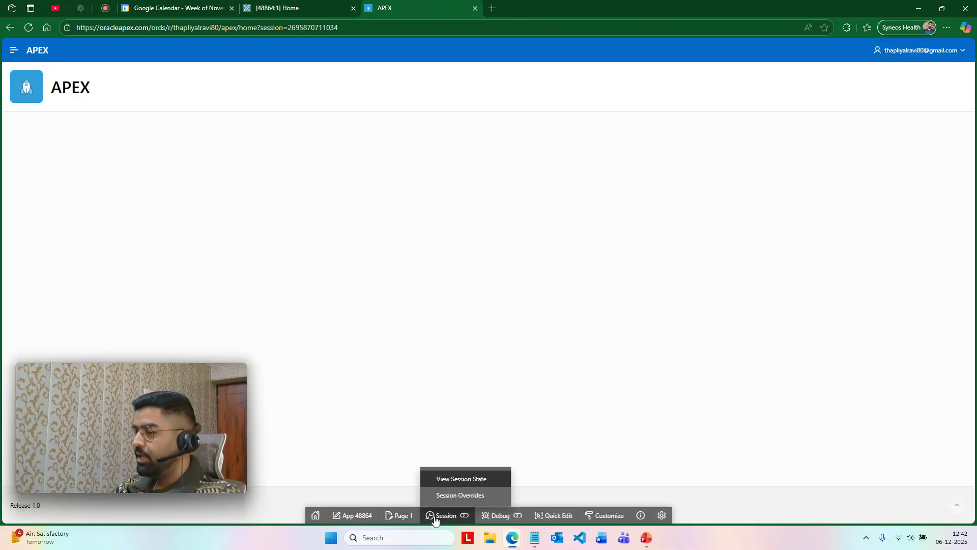
left_click(460, 479)
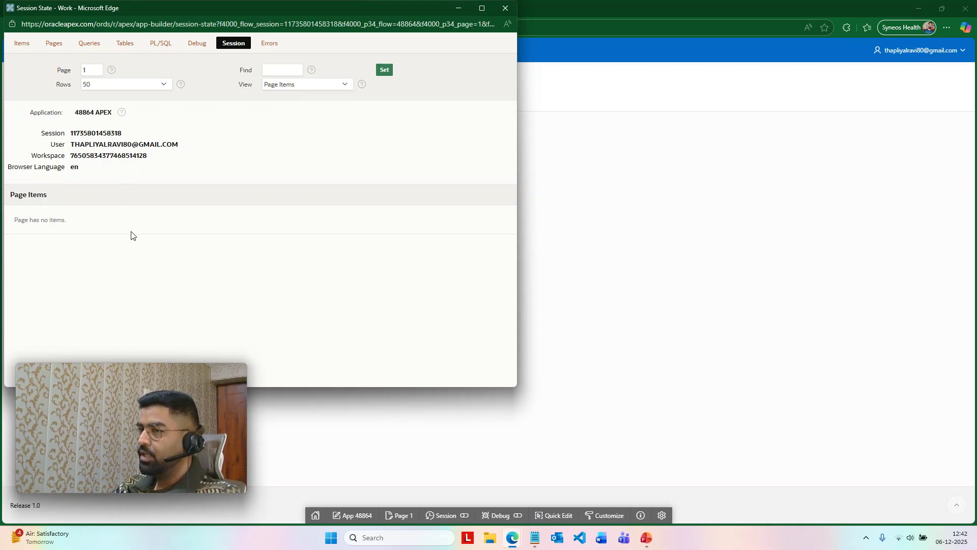
left_click(284, 86)
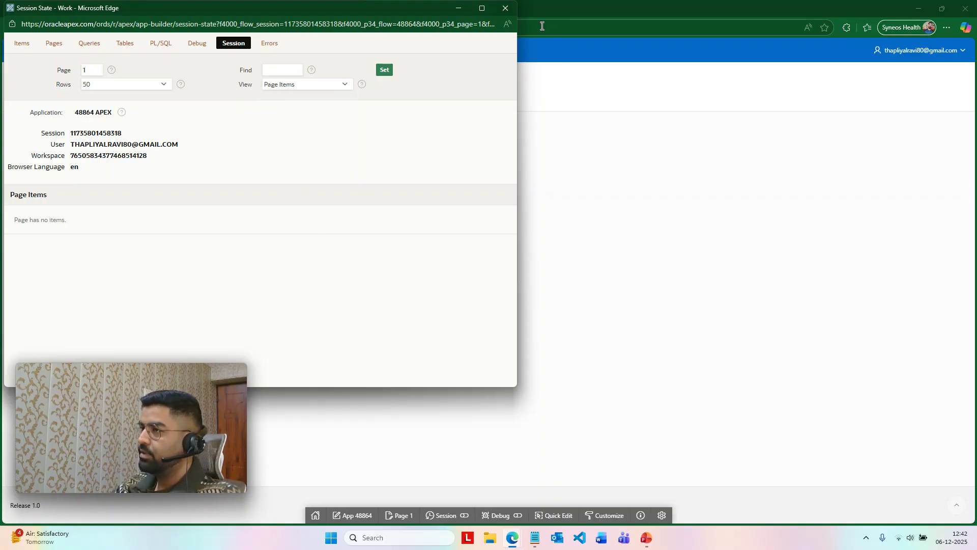
left_click(506, 8)
Step: View the debug message data for the running application's page 1 and close its window
left_click(498, 516)
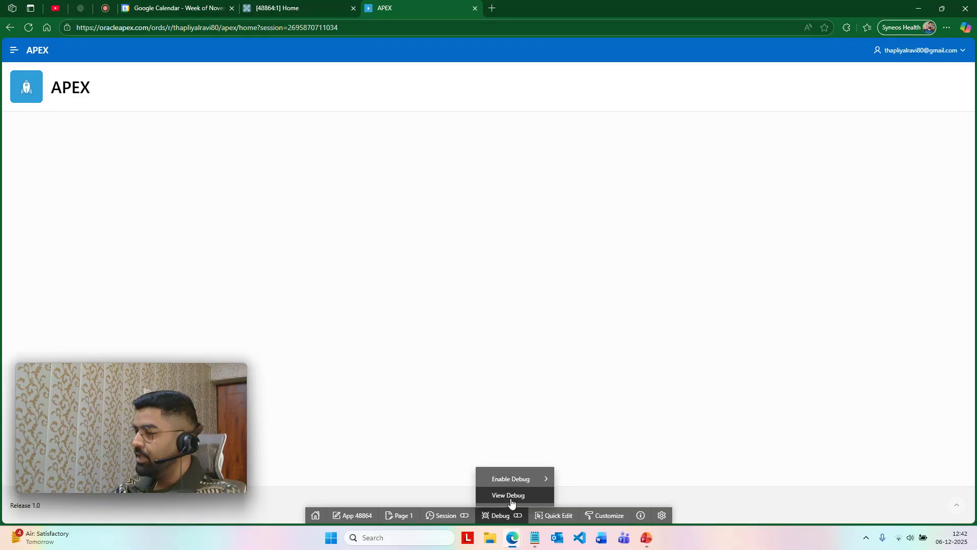
left_click(512, 497)
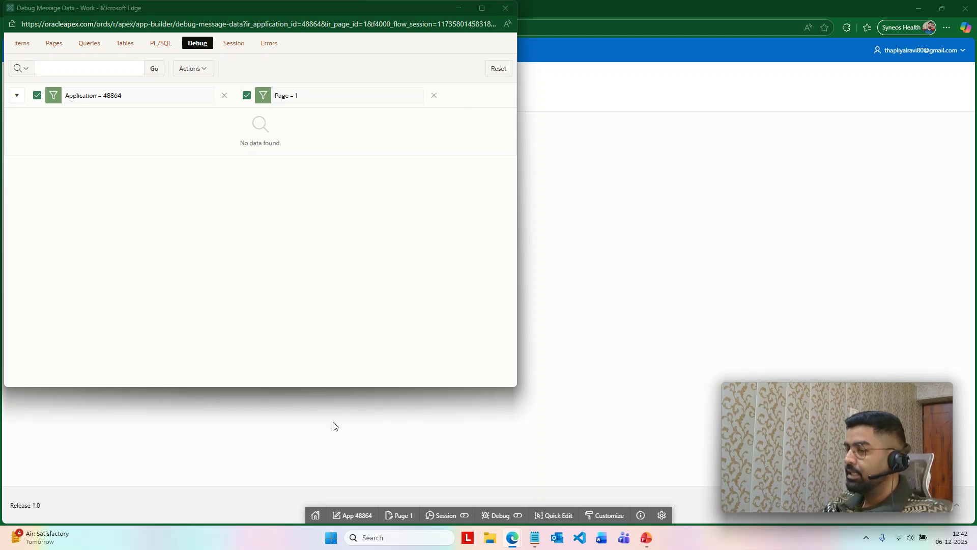
left_click(506, 9)
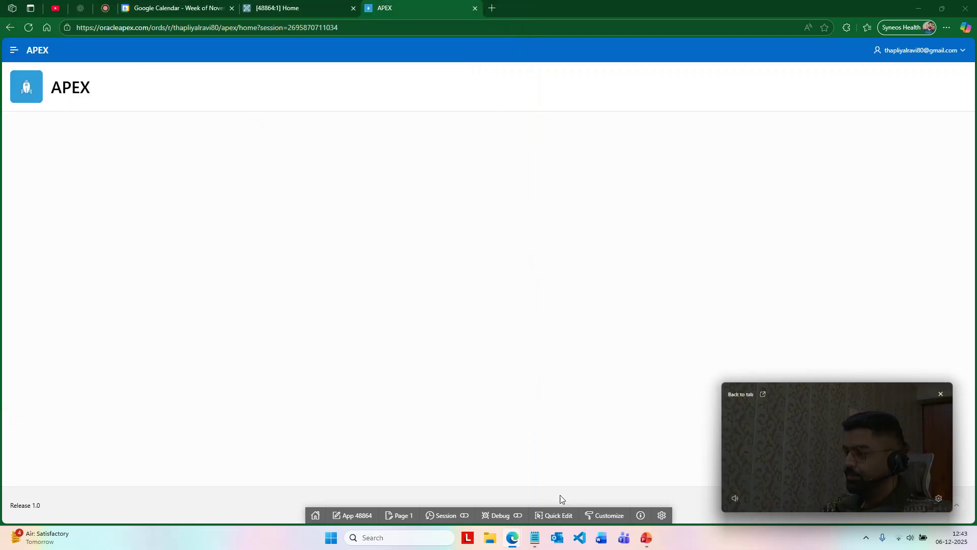
Step: Use Quick Edit on the running page's APEX region to view it in Page Designer, and return to the running application
left_click(549, 519)
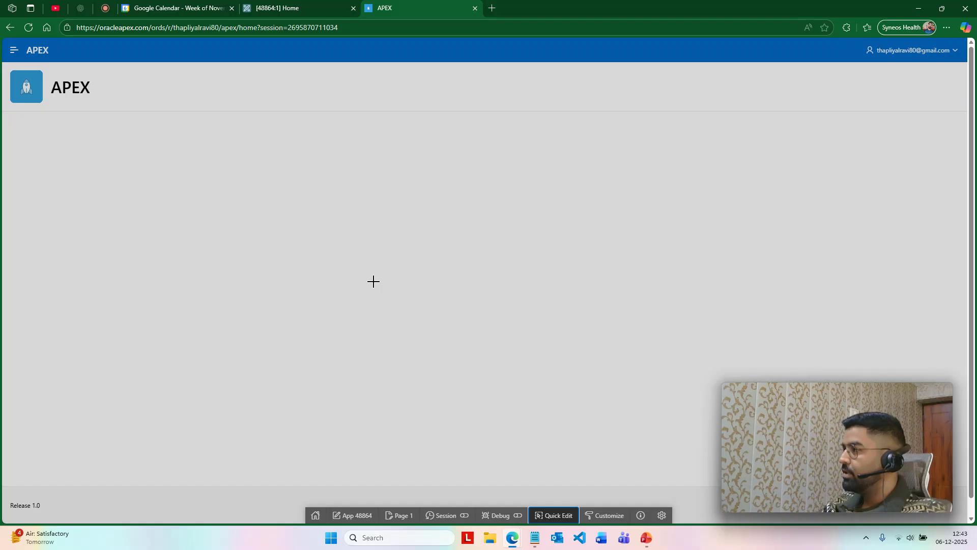
left_click(354, 90)
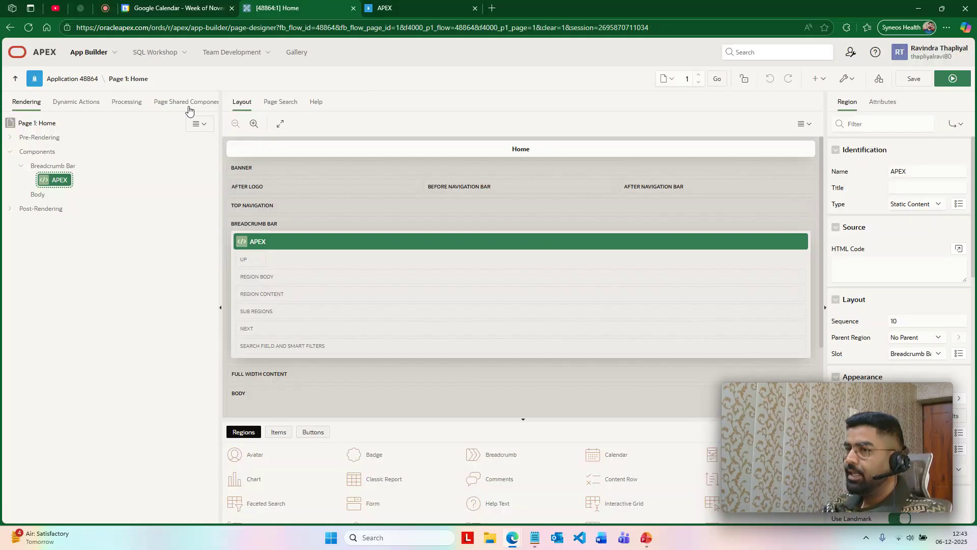
left_click(434, 6)
Step: Preview the Redwood Light, Vita - Dark and Vita - Red themes on the running application with Theme Roller
left_click(604, 515)
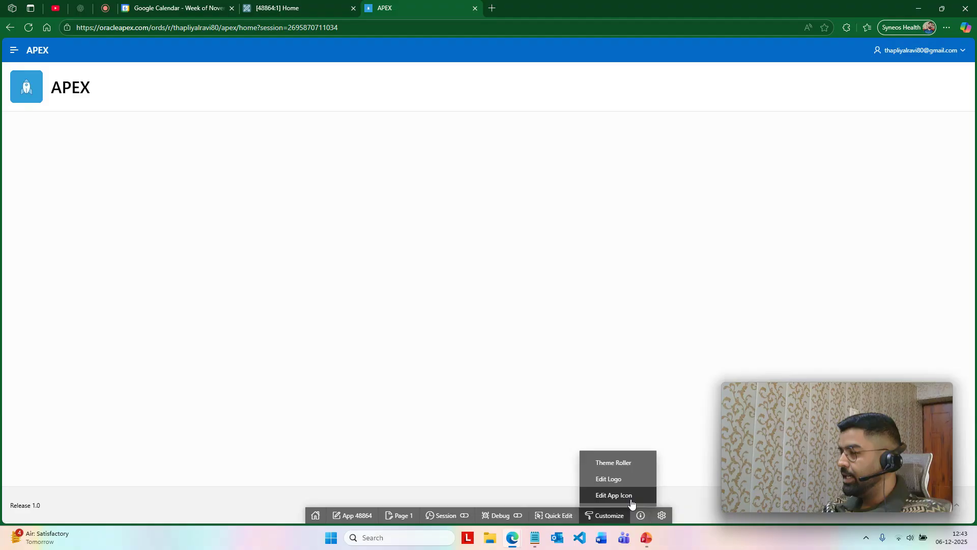
left_click(626, 464)
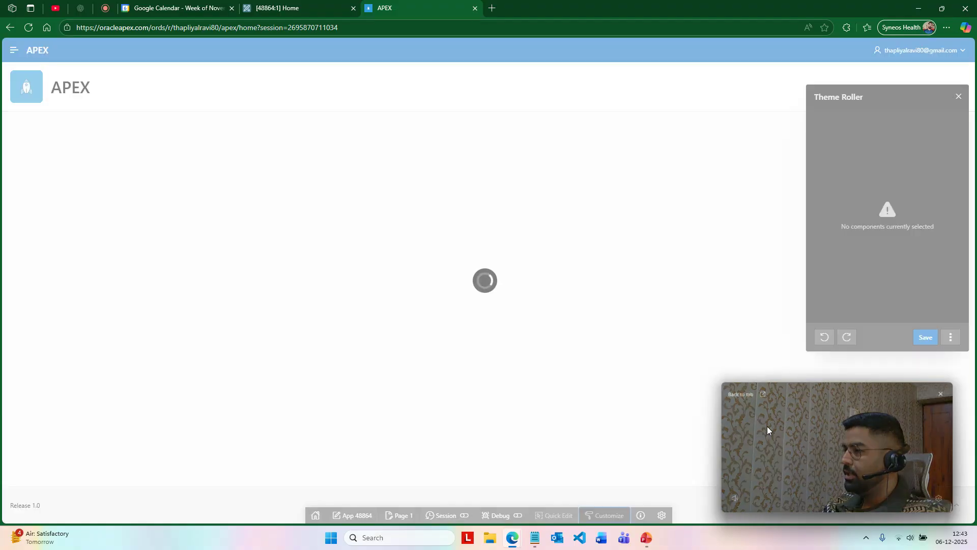
left_click_drag(767, 428, 74, 414)
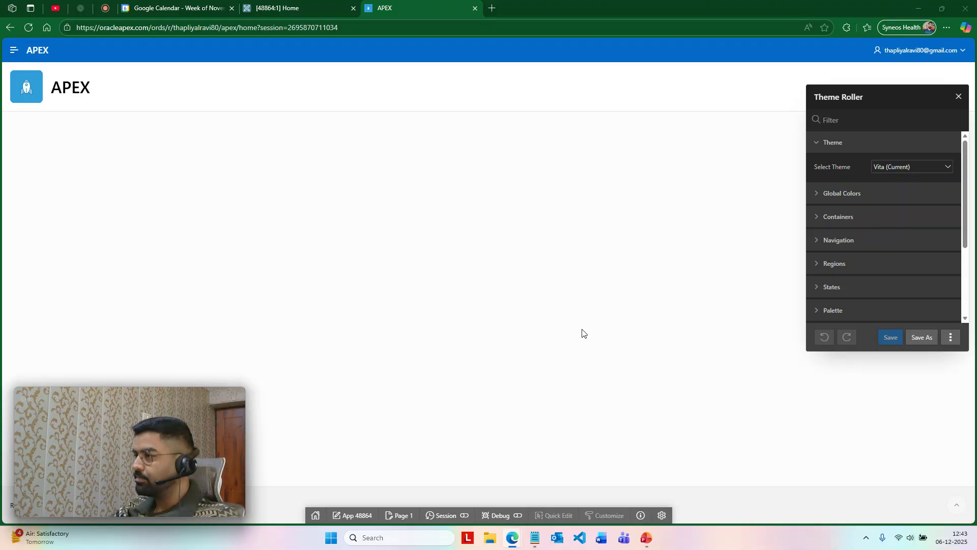
left_click(900, 165)
left_click(899, 182)
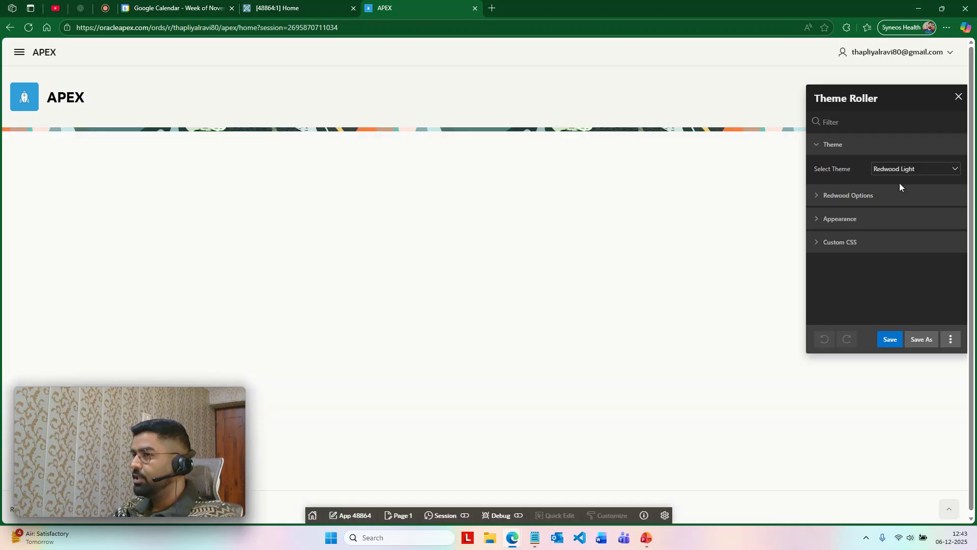
left_click(900, 167)
left_click(905, 208)
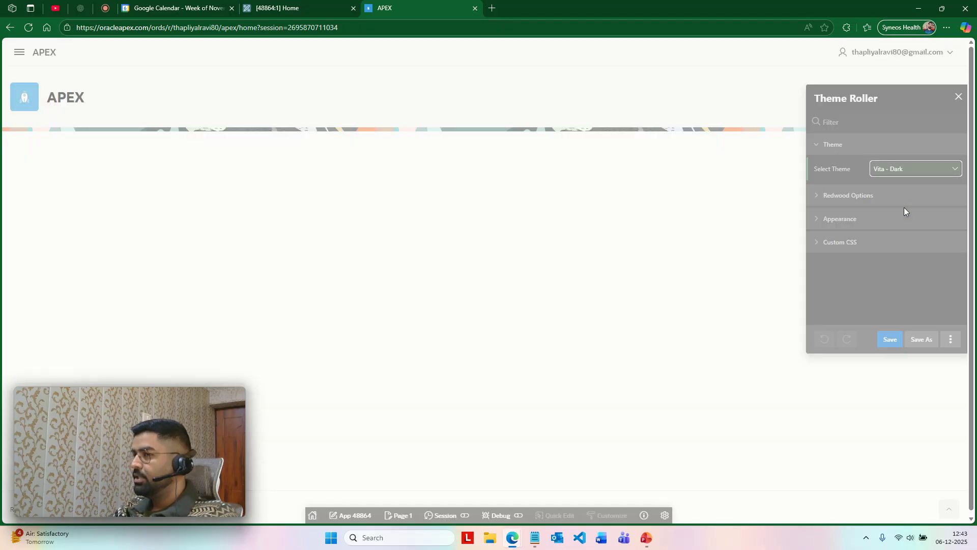
left_click(907, 167)
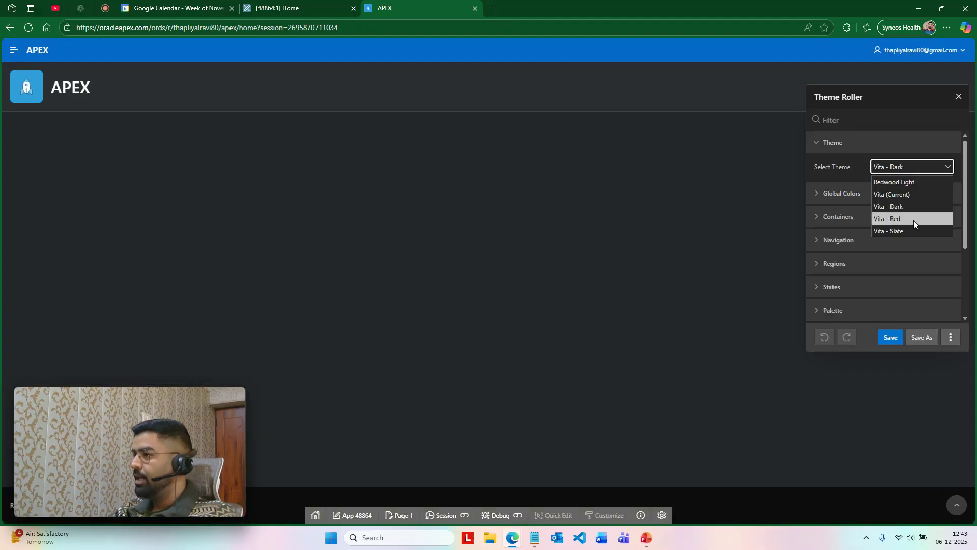
left_click(914, 218)
Step: Try to save Redwood Light as the application's current theme in Theme Roller
left_click(908, 168)
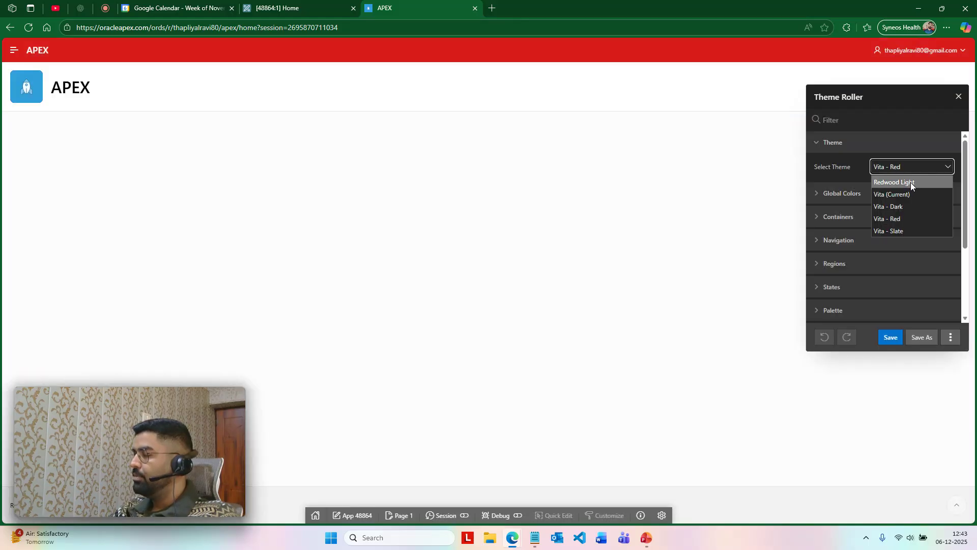
left_click(911, 182)
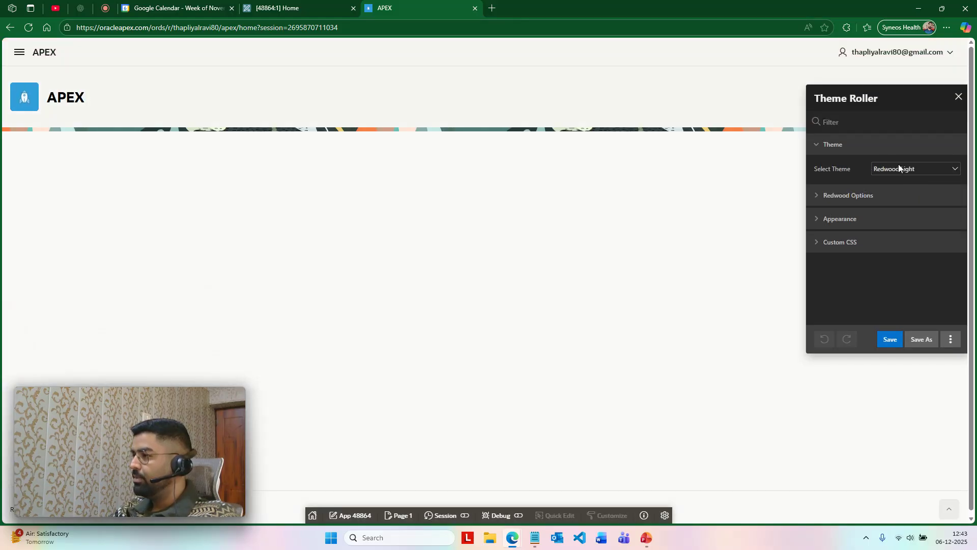
left_click(891, 340)
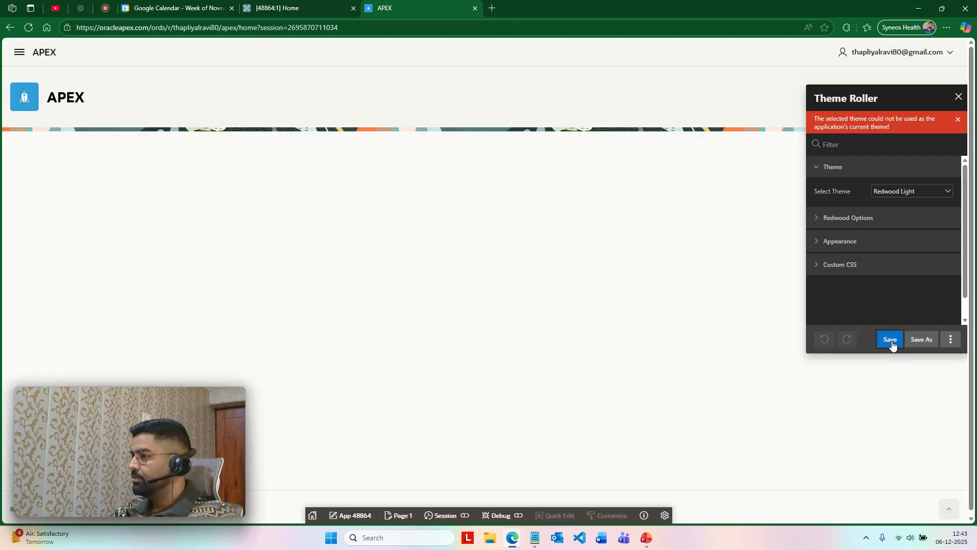
Step: Save Vita - Dark as the application's current theme and close Theme Roller
left_click(920, 193)
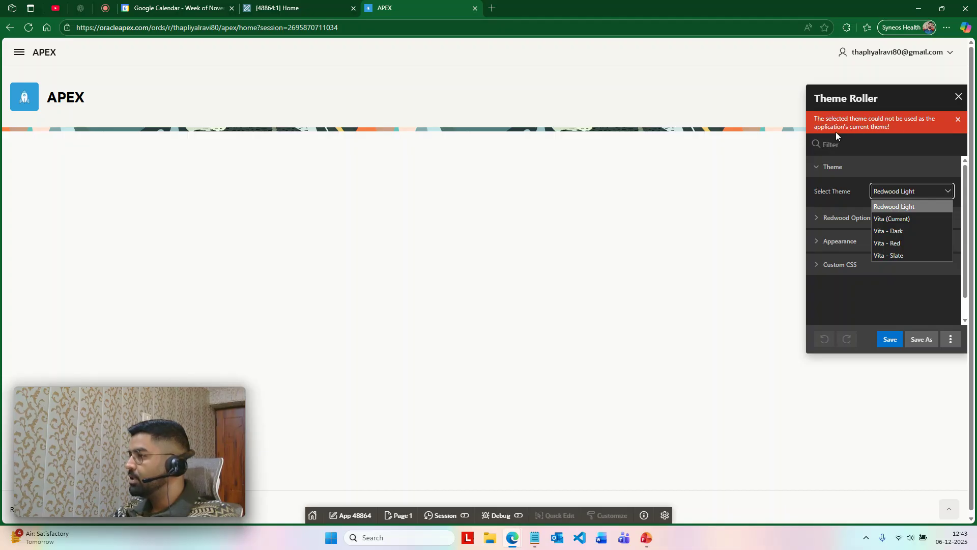
left_click(900, 231)
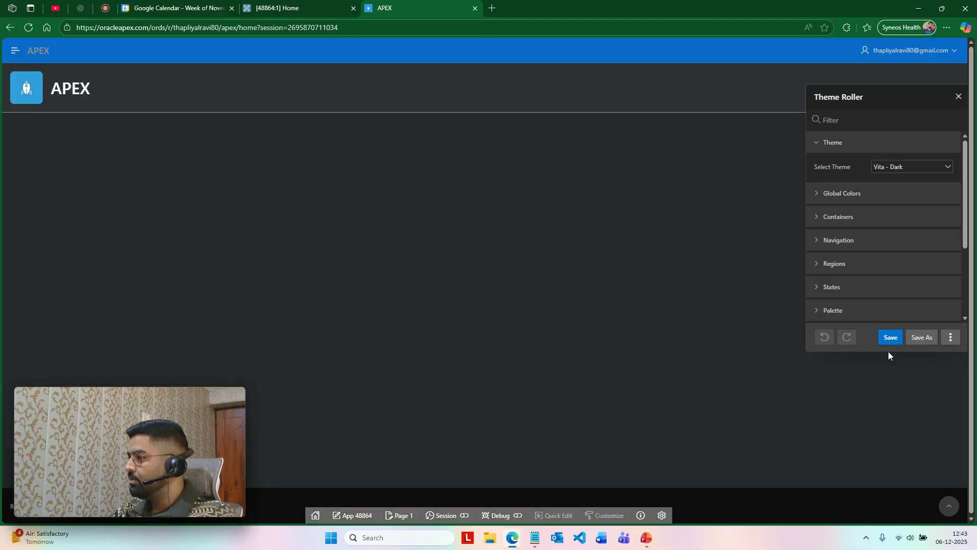
left_click(891, 338)
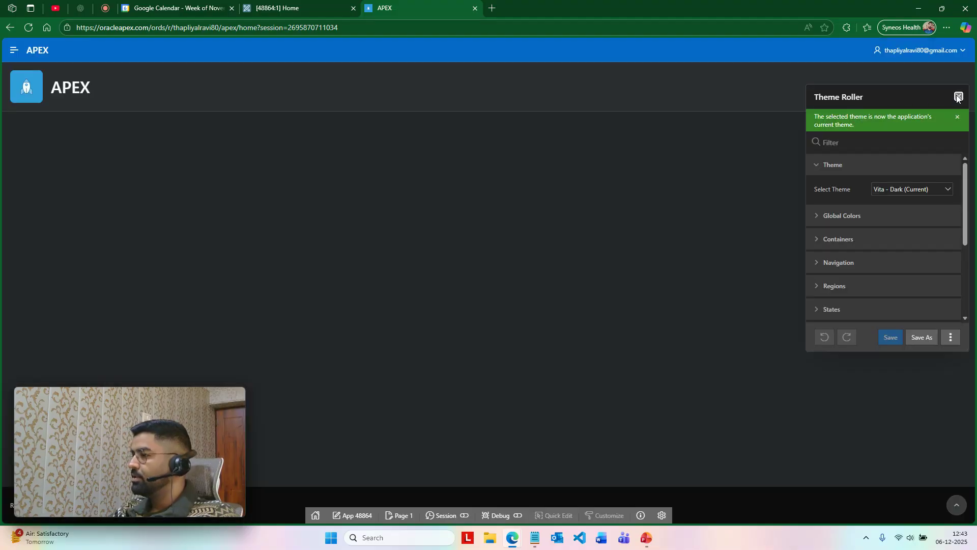
left_click(958, 97)
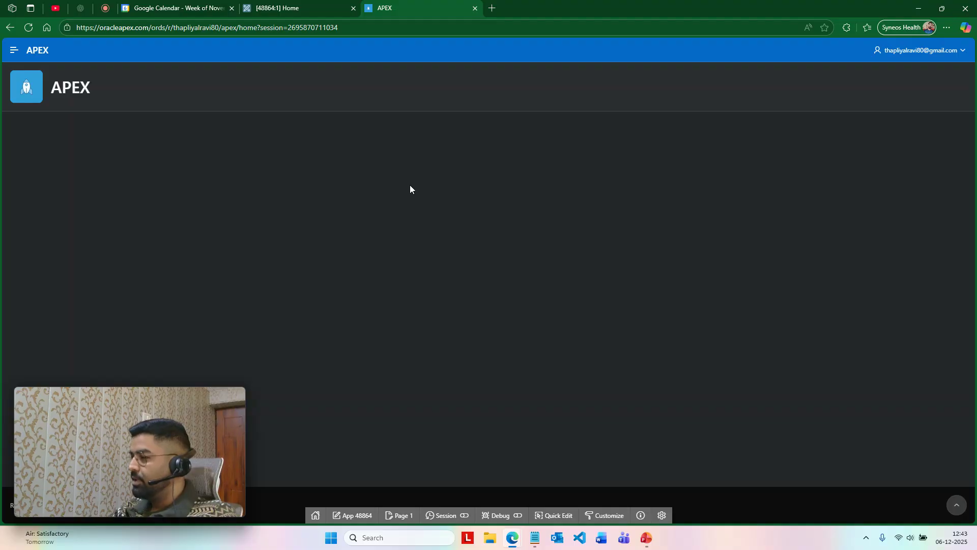
Step: Switch on the developer toolbar's Auto Hide and Show Icons Only options, and switch both off again
left_click(605, 516)
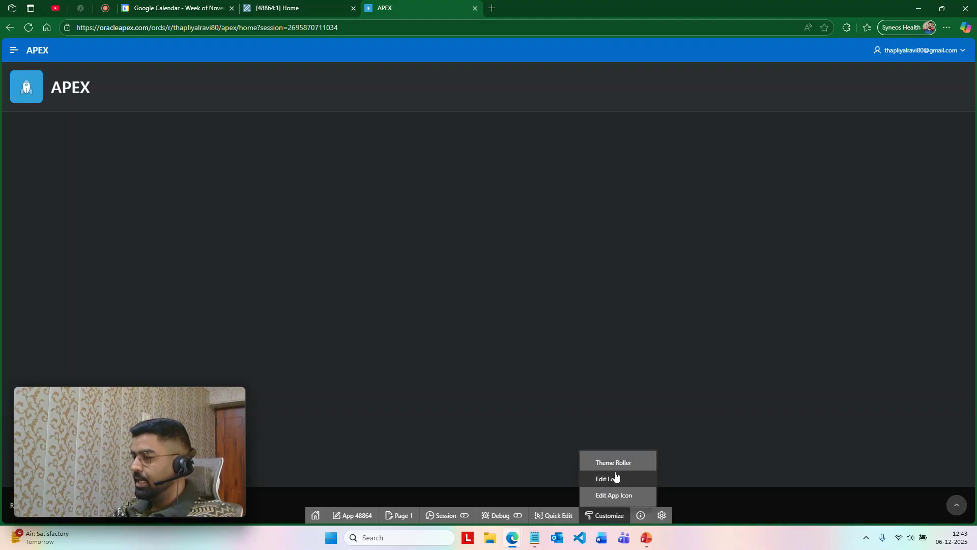
left_click(662, 515)
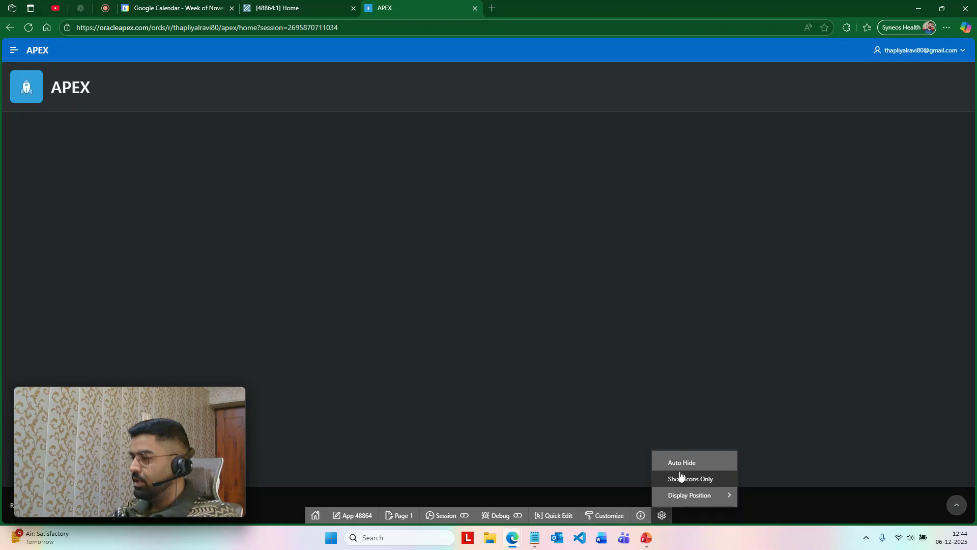
left_click(679, 465)
left_click(662, 516)
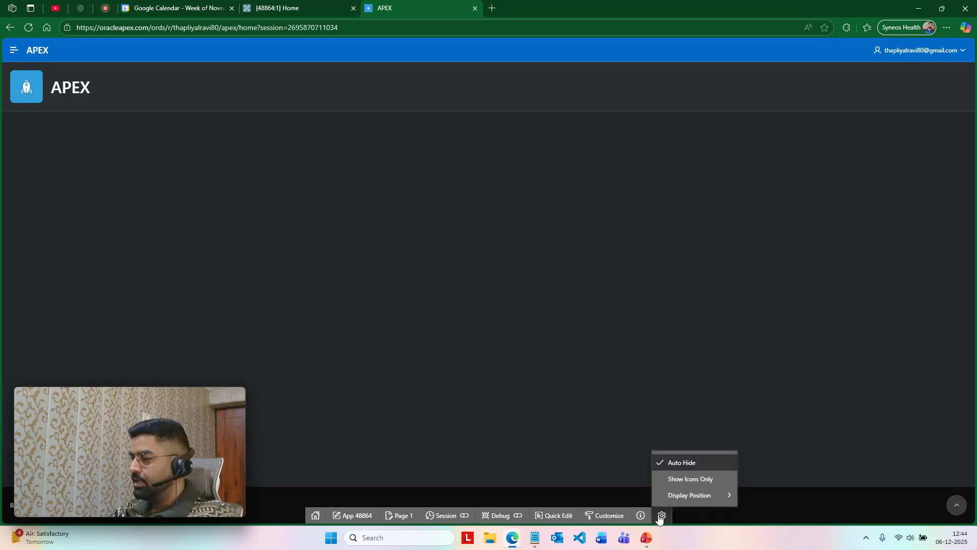
left_click(677, 478)
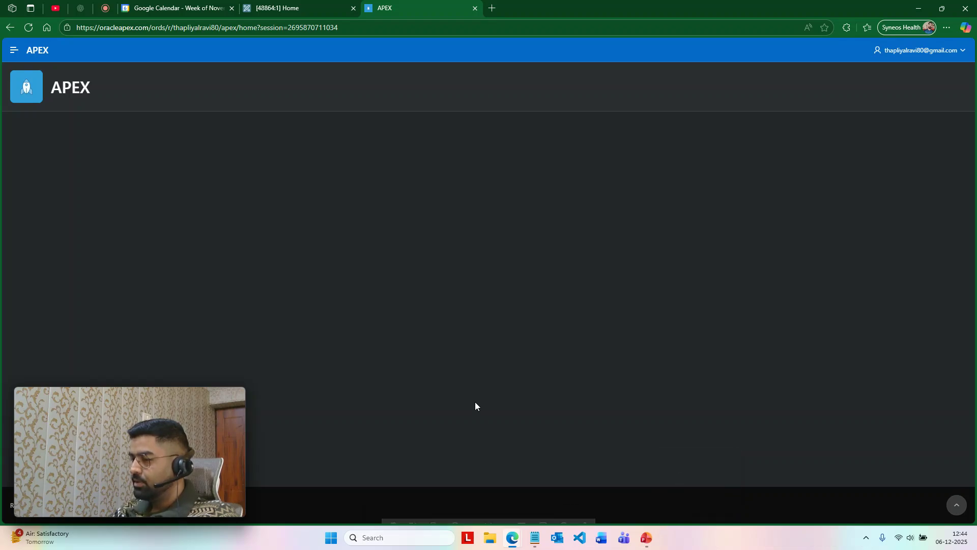
left_click(584, 515)
left_click(622, 465)
left_click(585, 516)
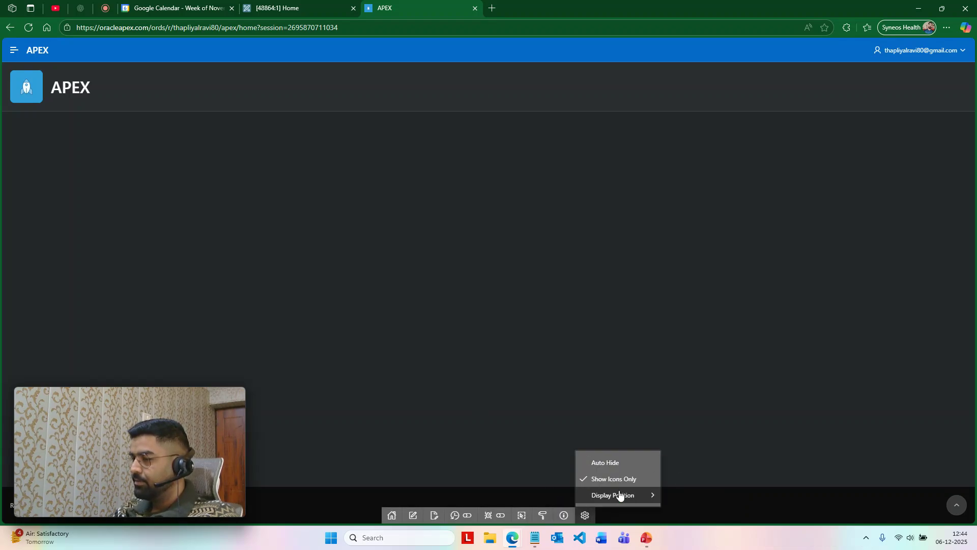
left_click(619, 481)
Step: Set the application's theme to Vita in Theme Roller, save it, and close Theme Roller
left_click(609, 515)
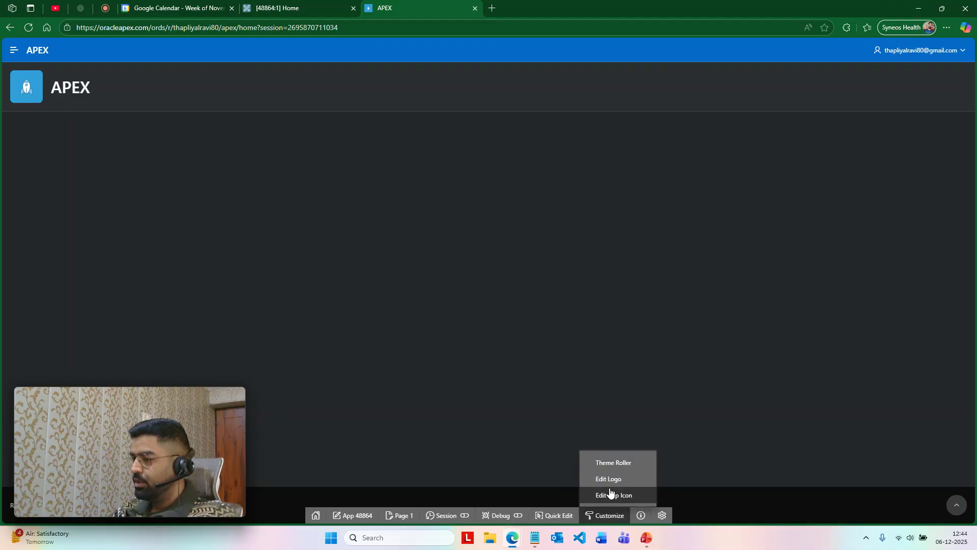
left_click(613, 494)
left_click(914, 187)
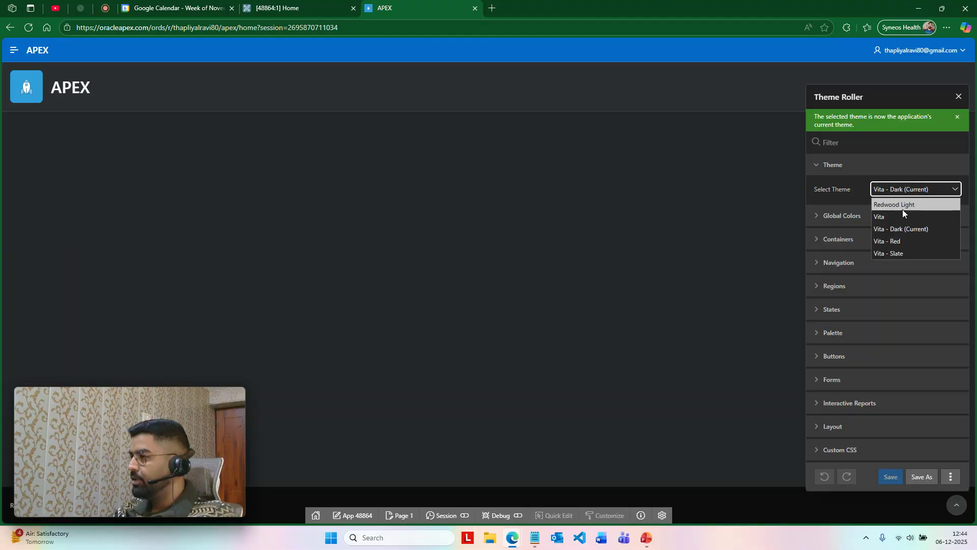
left_click(904, 214)
left_click(892, 478)
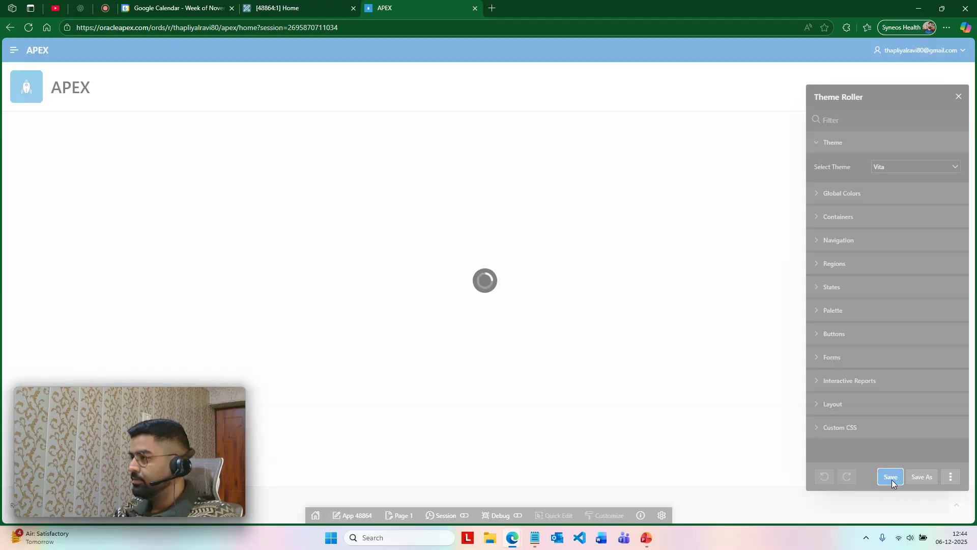
left_click(957, 94)
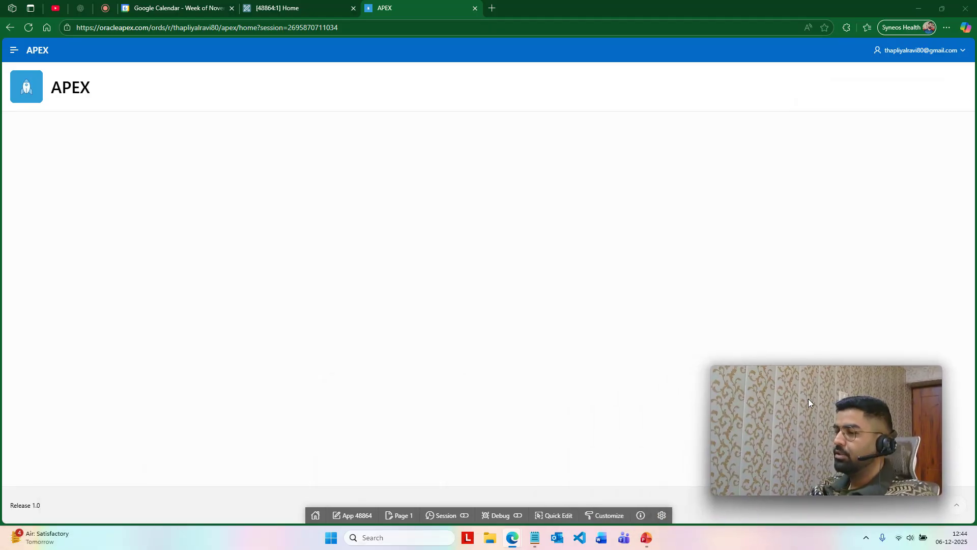
Step: Open page 1 in Page Designer and examine its Dynamic Actions and Processing trees
left_click(402, 515)
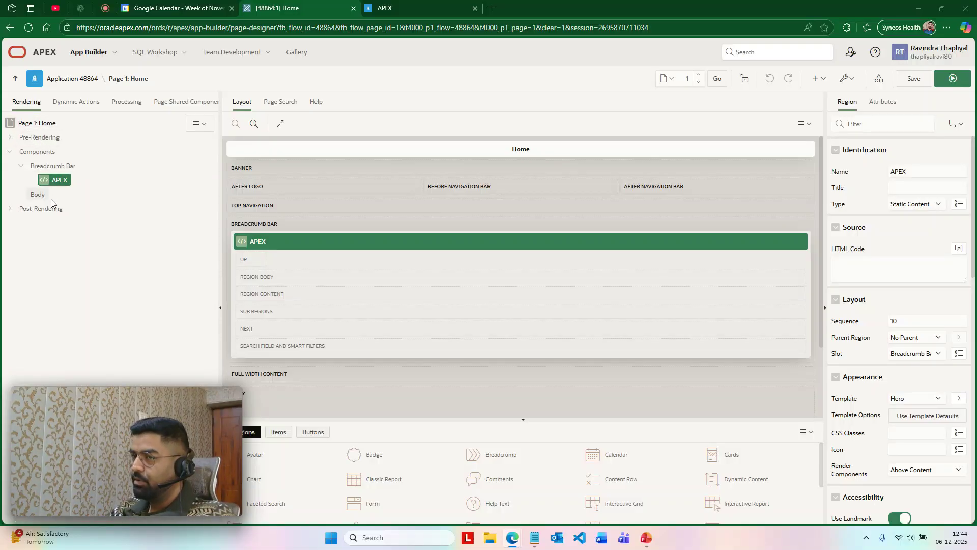
left_click(70, 102)
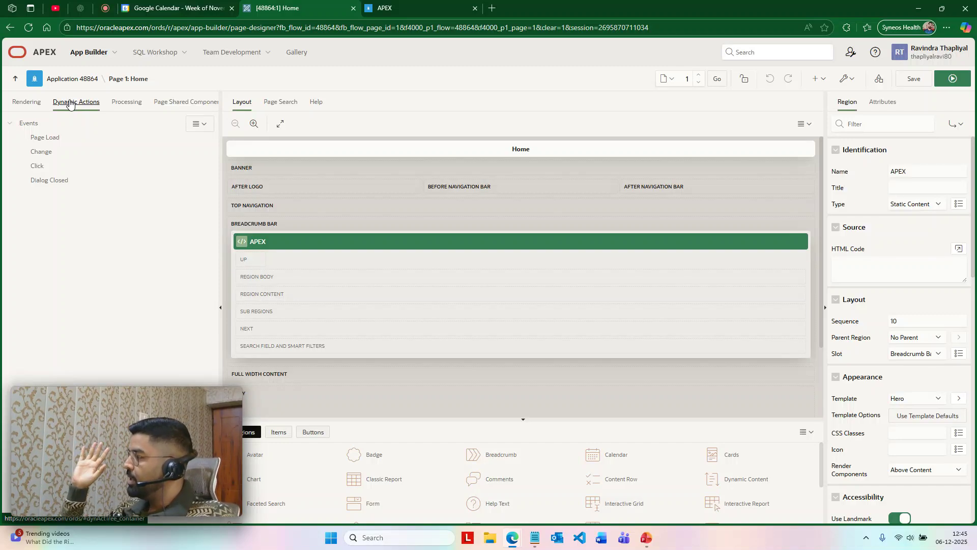
left_click(127, 103)
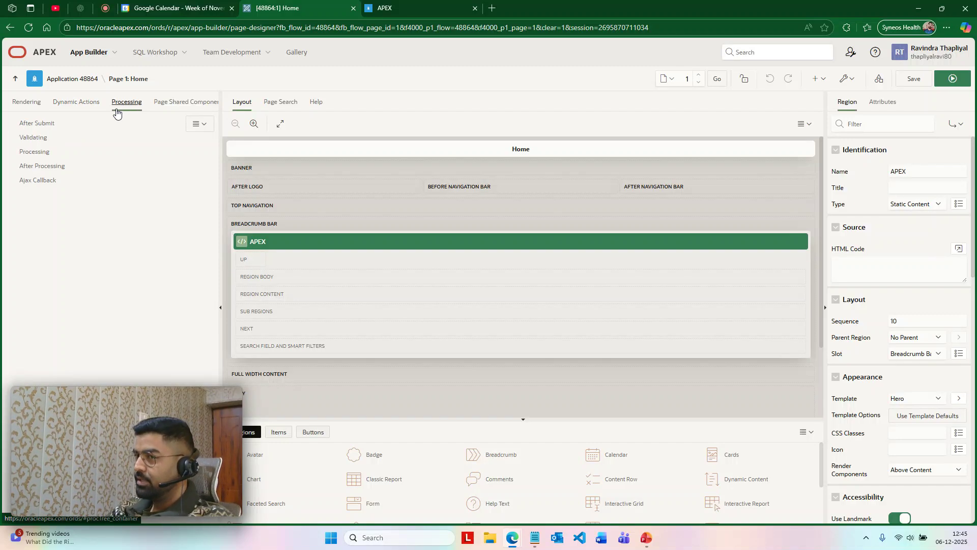
Step: Create a process under the page's Processing node and enter a rough insert-into-table statement as its PL/SQL code
left_click(44, 152)
right_click(45, 153)
left_click(60, 164)
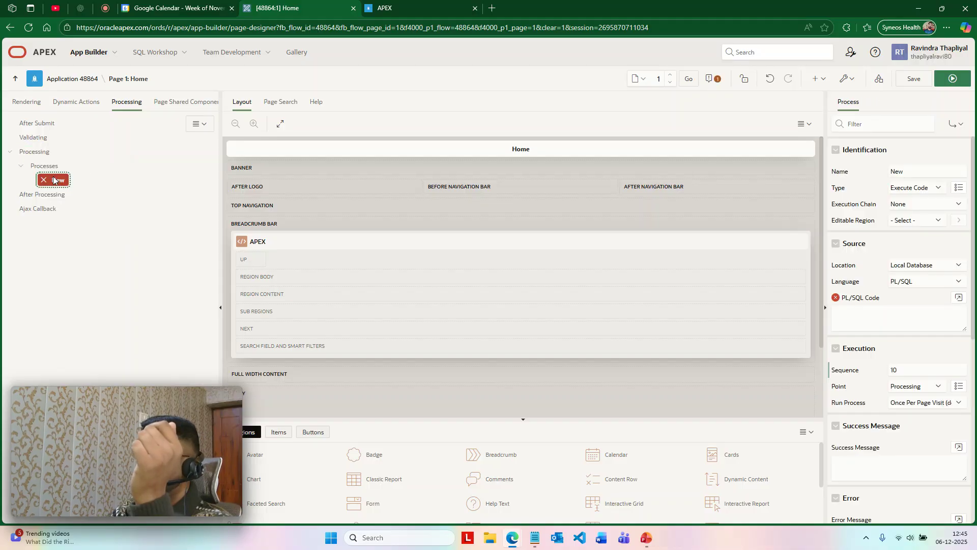
left_click(868, 313)
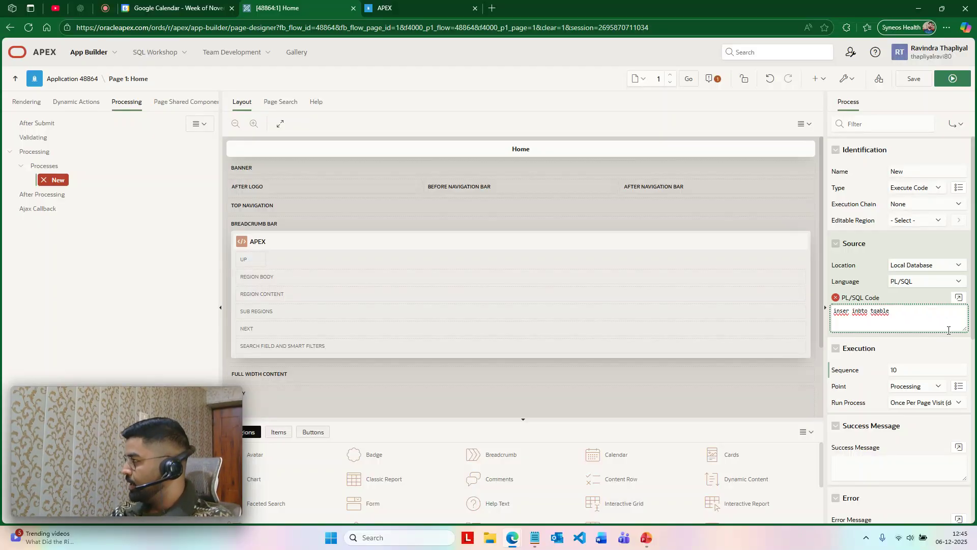
Step: Clear the new process's PL/SQL code and delete the process from the page
left_click_drag(936, 321, 813, 316)
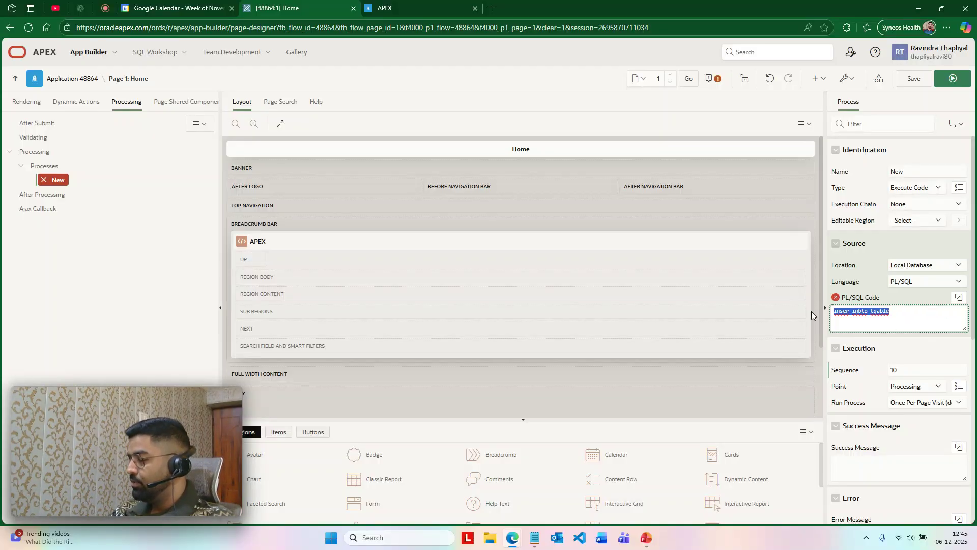
key("BackSpace")
left_click(286, 272)
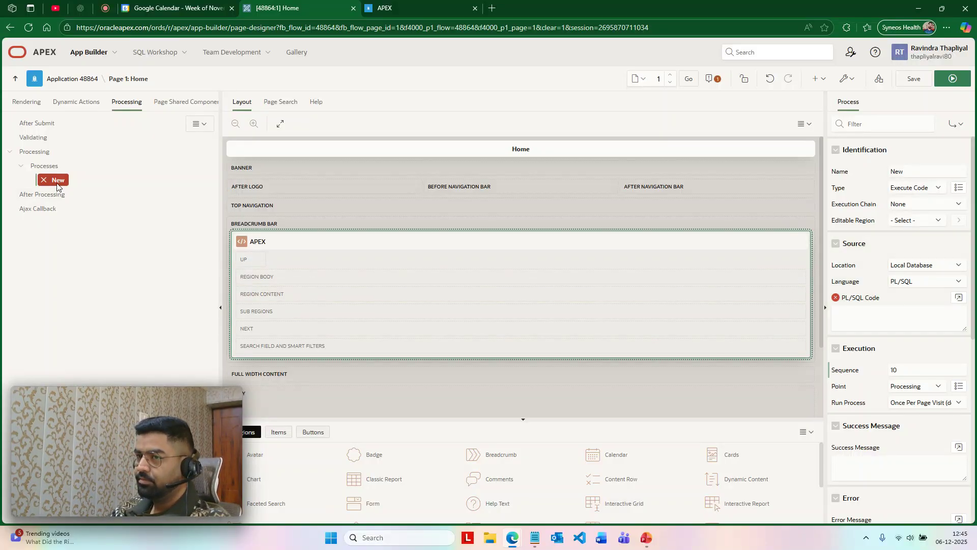
left_click(57, 183)
key("Delete")
Step: View the page's shared components and return to its Rendering tree
left_click(167, 102)
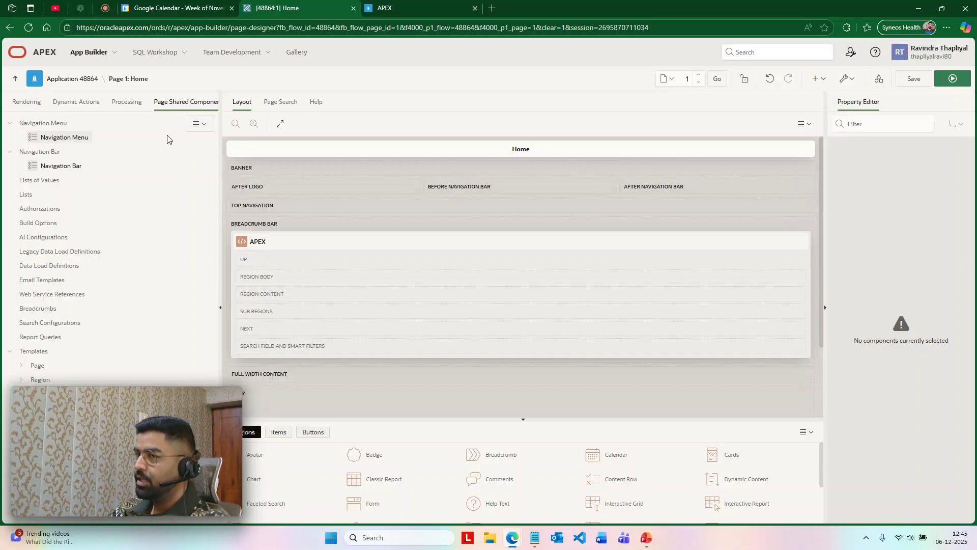
left_click(27, 102)
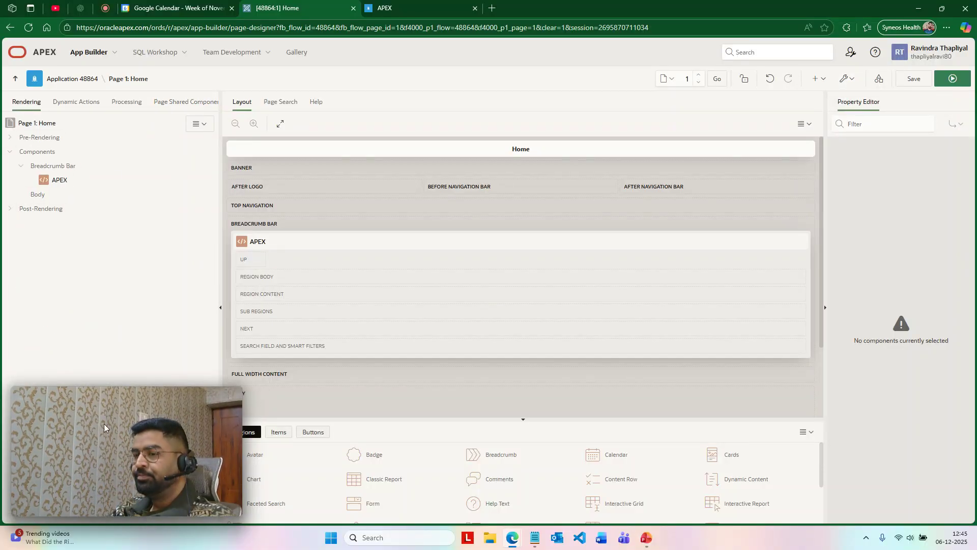
Step: Delete the APEX region from the page's Breadcrumb Bar and select the Components node
left_click(57, 181)
key("Delete")
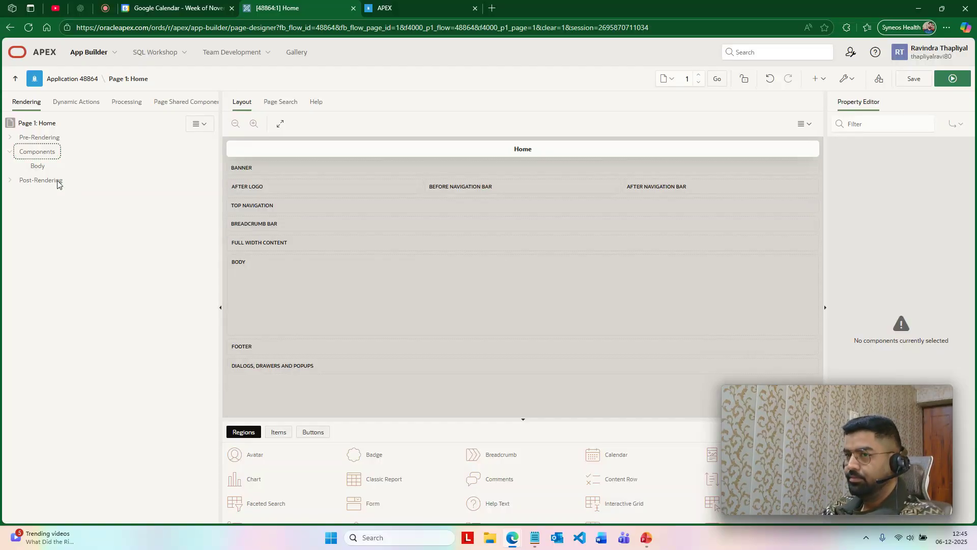
left_click(35, 151)
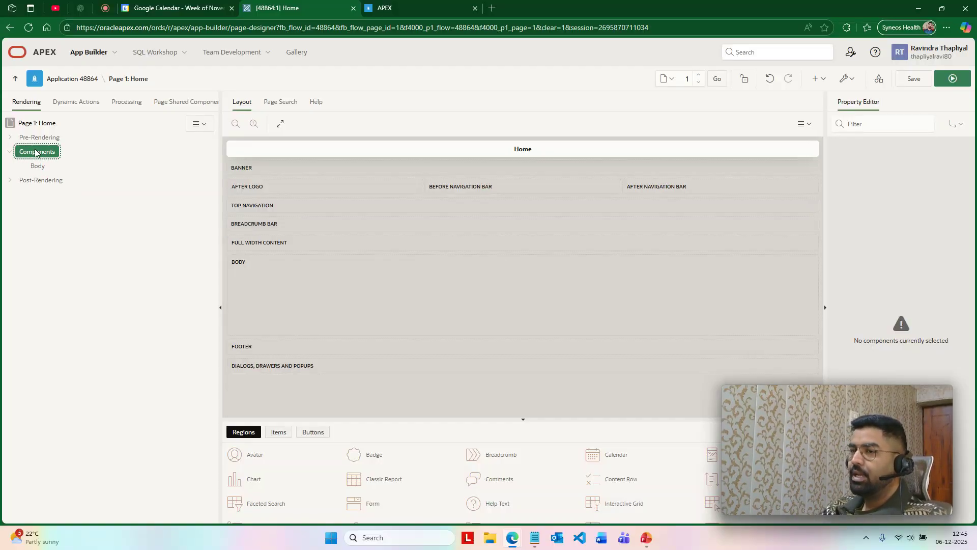
Step: Create a region under the page's Components node and name it APEX
right_click(36, 152)
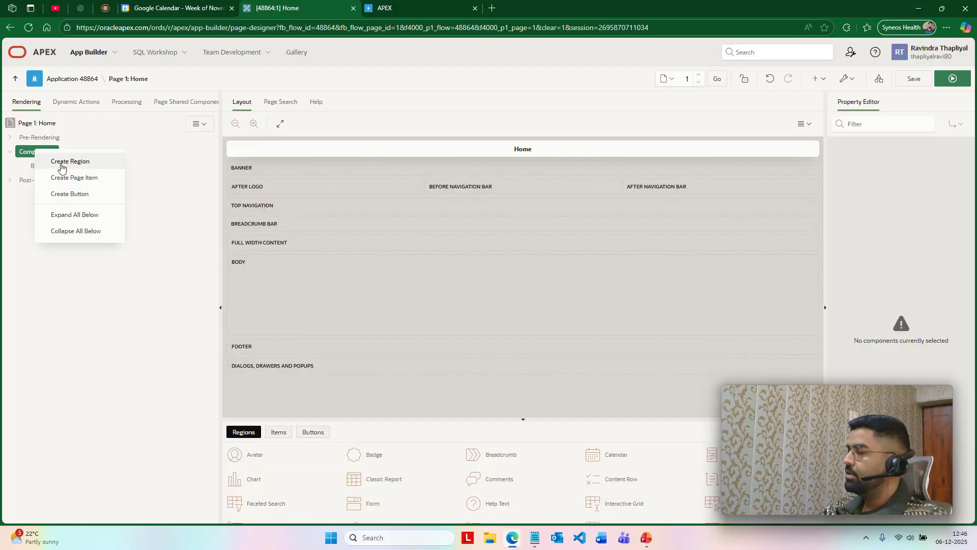
left_click(58, 162)
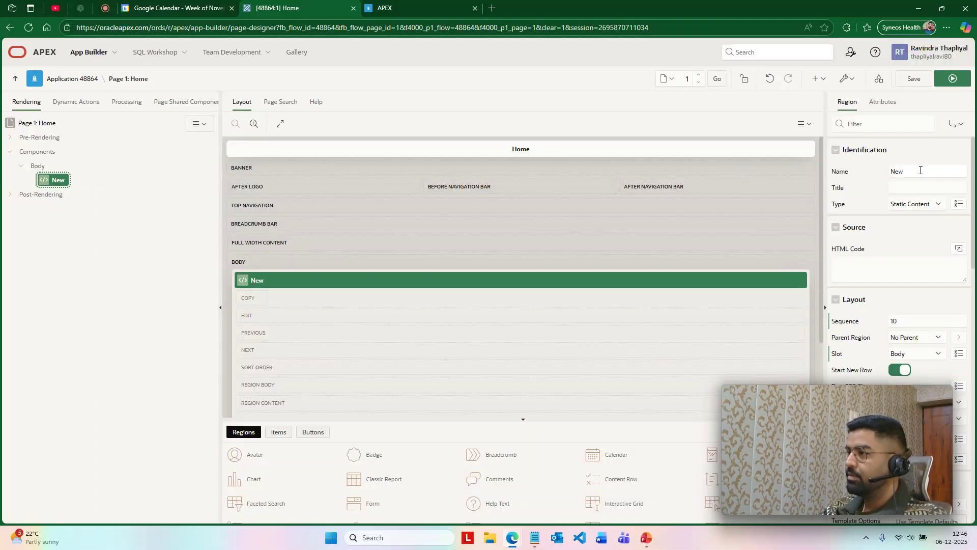
left_click(882, 172)
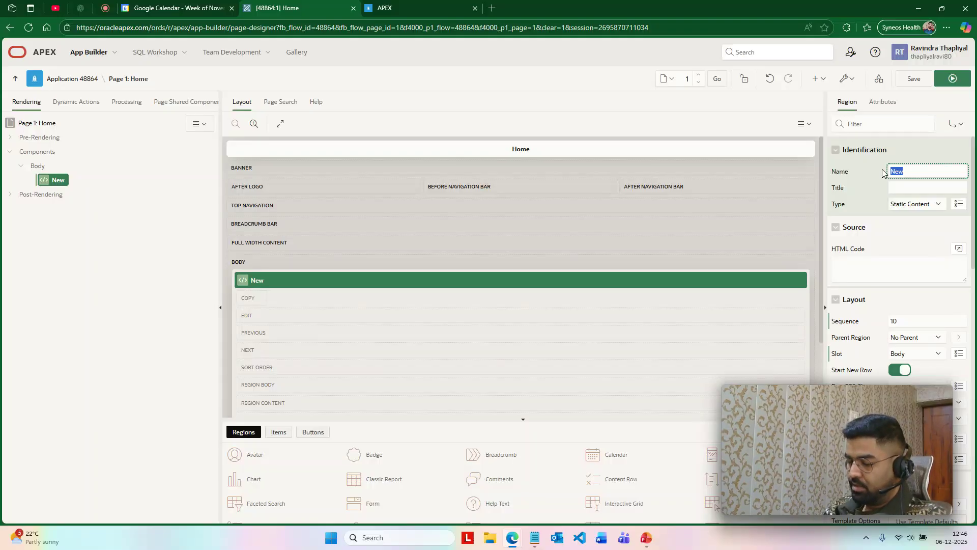
type("aaaaaape")
key("BackSpace")
key("BackSpace")
key("BackSpace")
key("BackSpace")
key("BackSpace")
key("BackSpace")
key("BackSpace")
key("BackSpace")
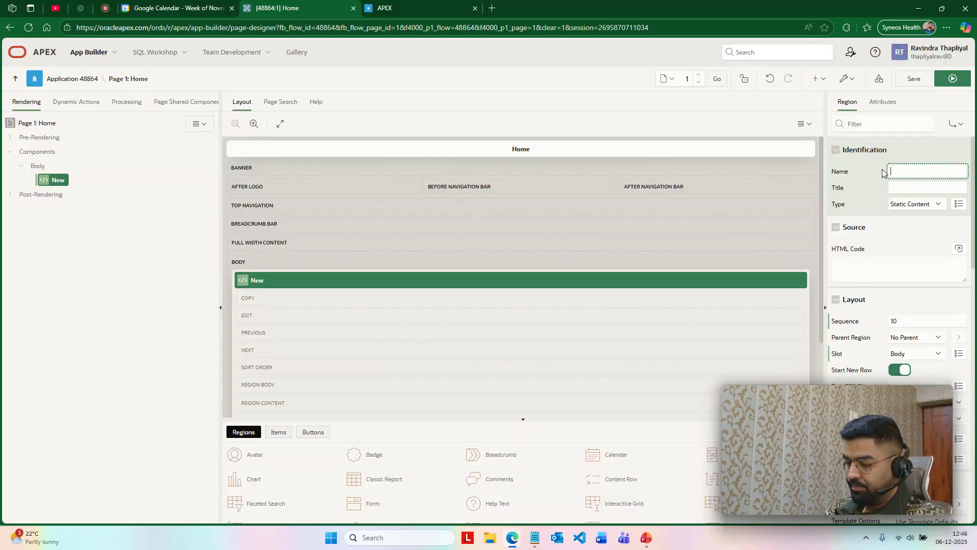
type("APEX")
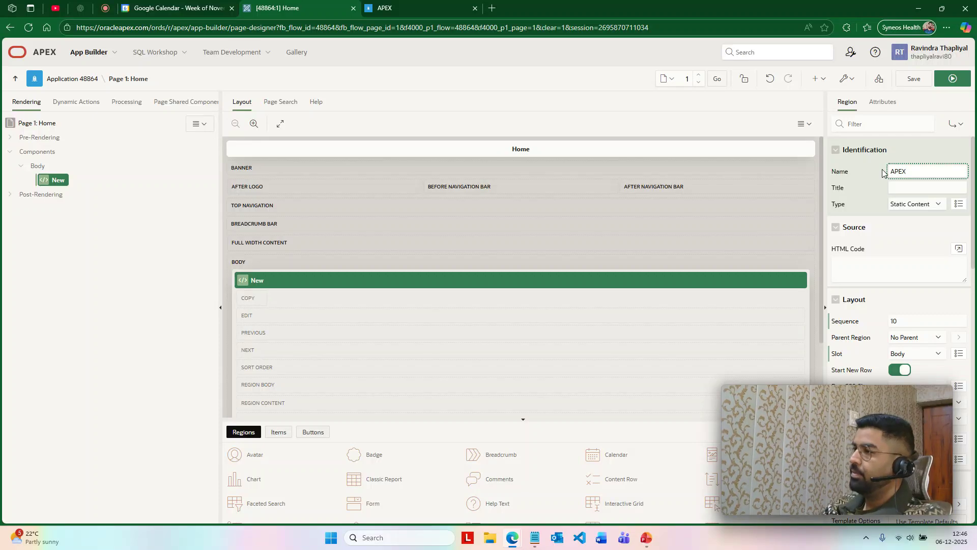
left_click(893, 186)
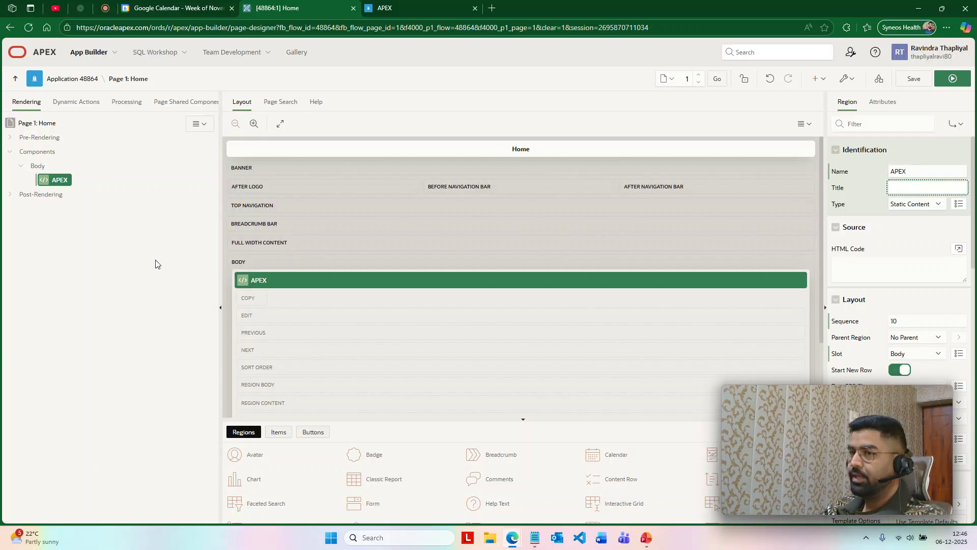
Step: Examine the actions available for the APEX region and the list of region types it can use
left_click_drag(825, 458, 130, 464)
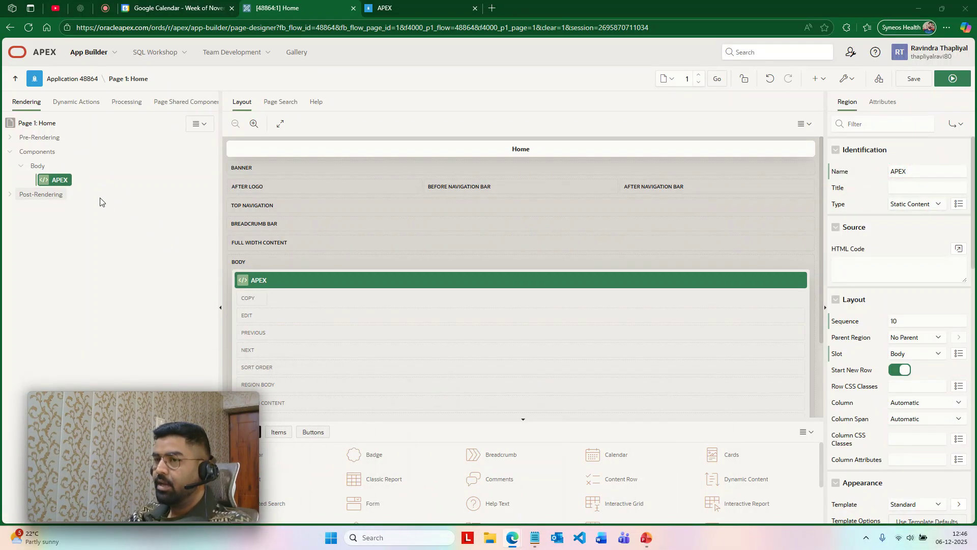
right_click(60, 181)
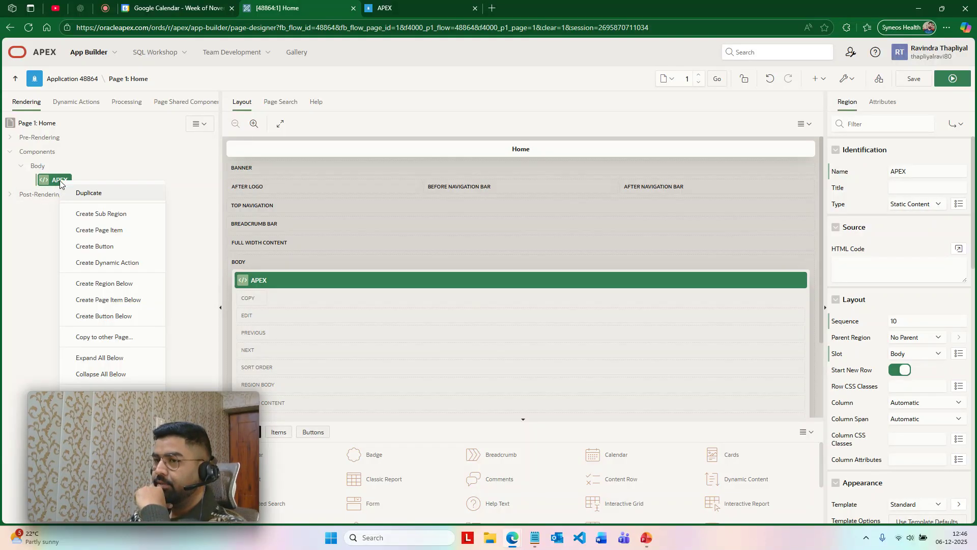
left_click(919, 206)
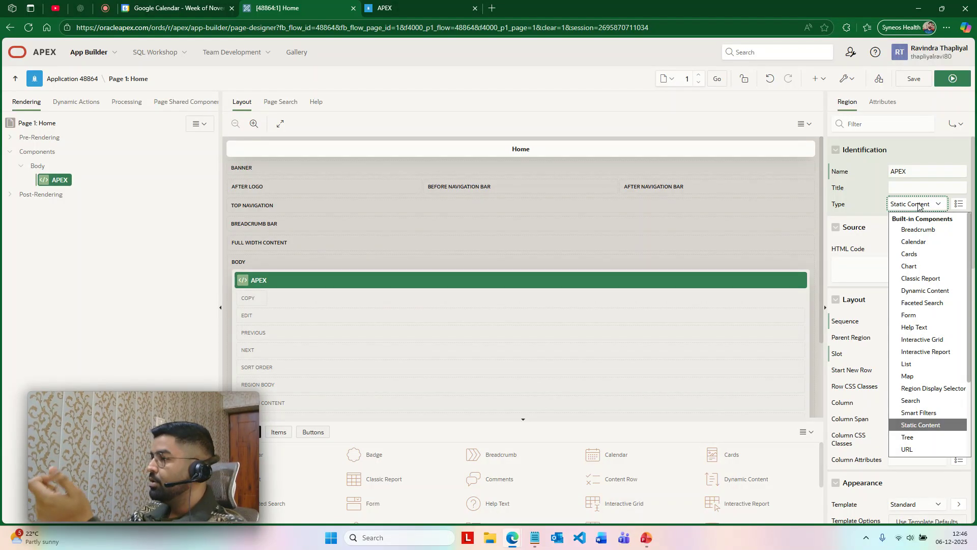
left_click(69, 186)
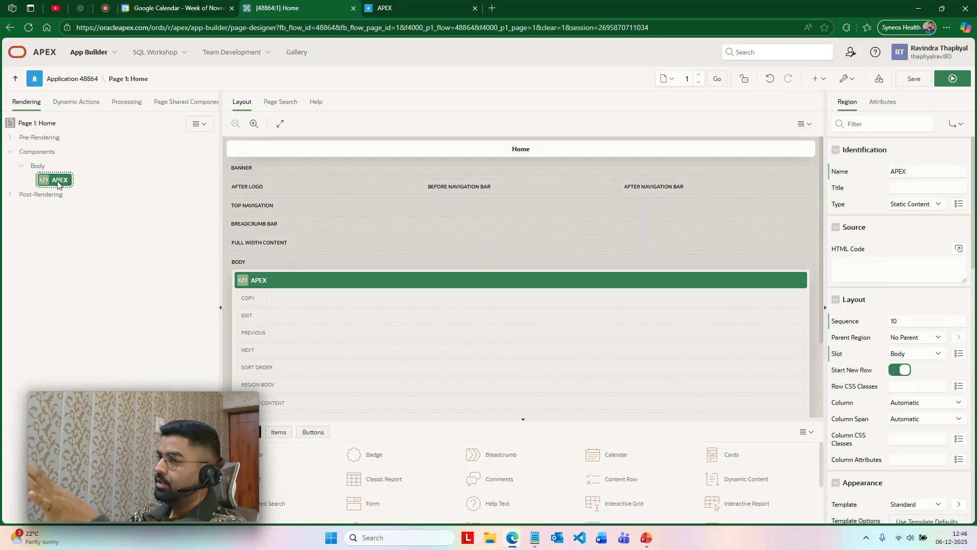
left_click(911, 206)
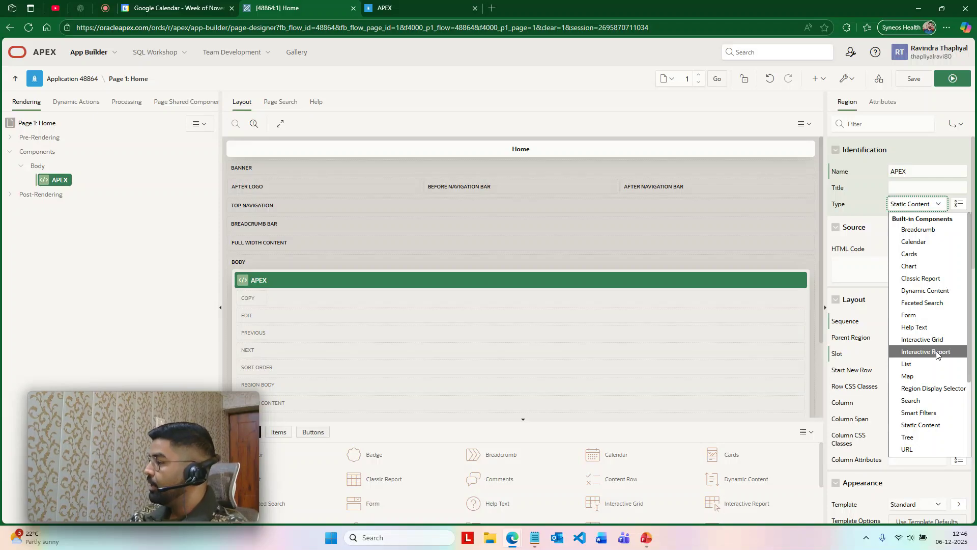
scroll(936, 356, "down", 2)
left_click(85, 258)
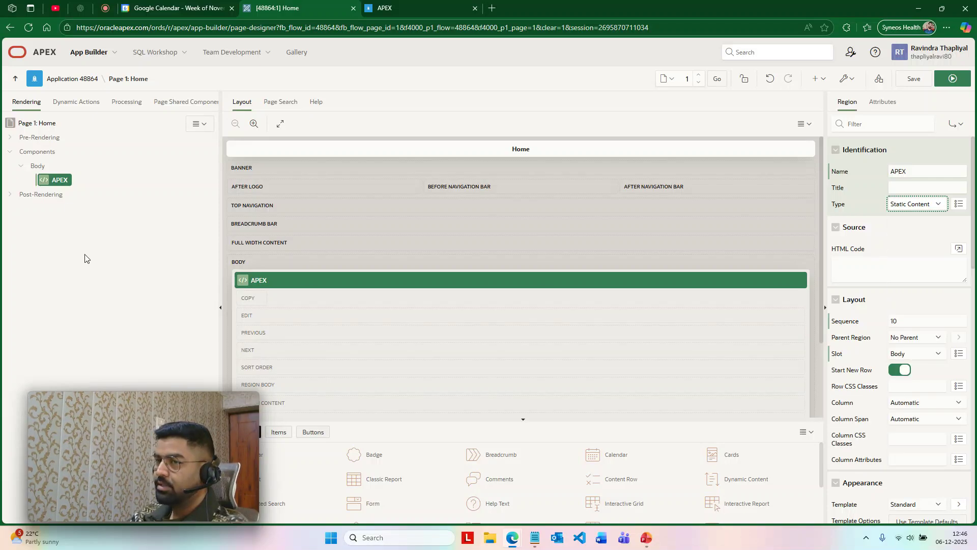
Step: Create a sub region under the APEX region and delete it again
right_click(59, 181)
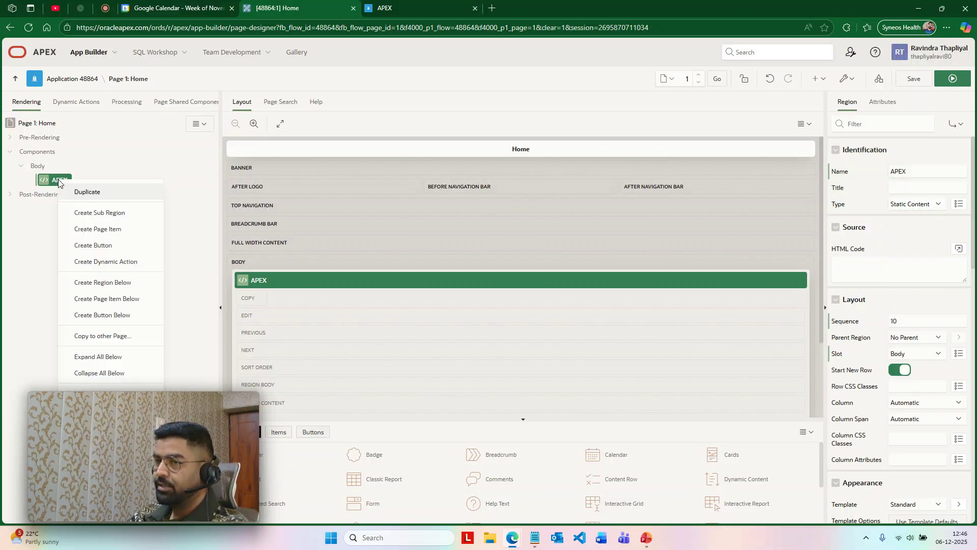
left_click(105, 213)
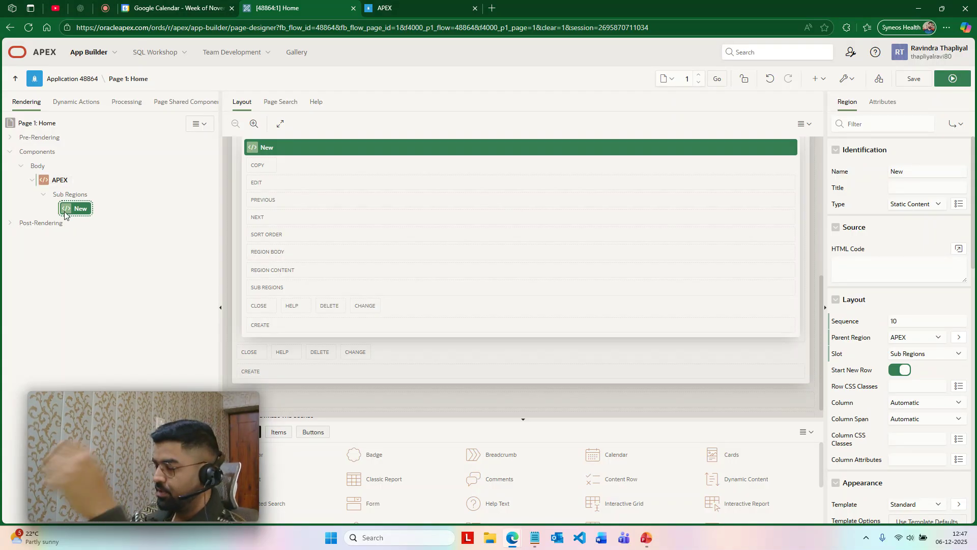
key("Delete")
Step: Create a static content sub region inside the APEX region
left_click(59, 183)
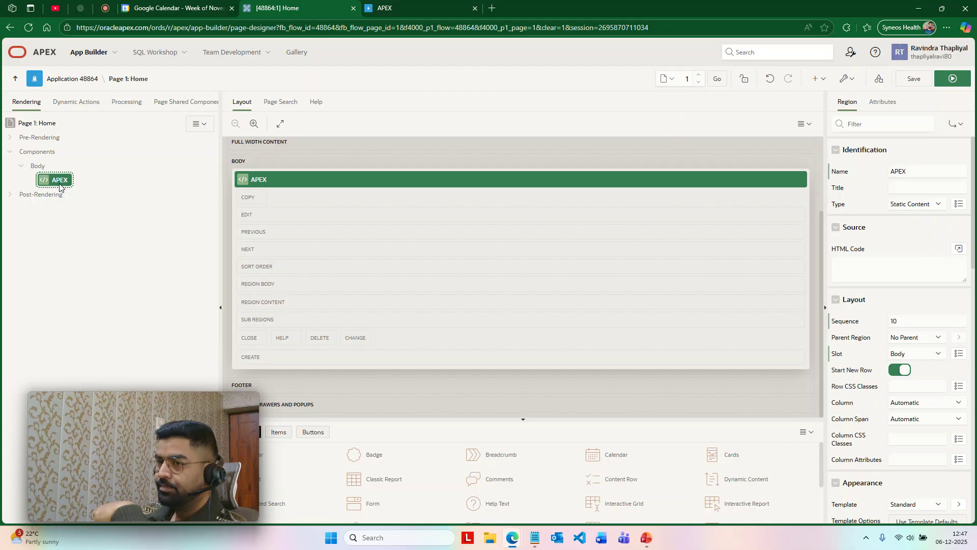
right_click(60, 186)
left_click(91, 216)
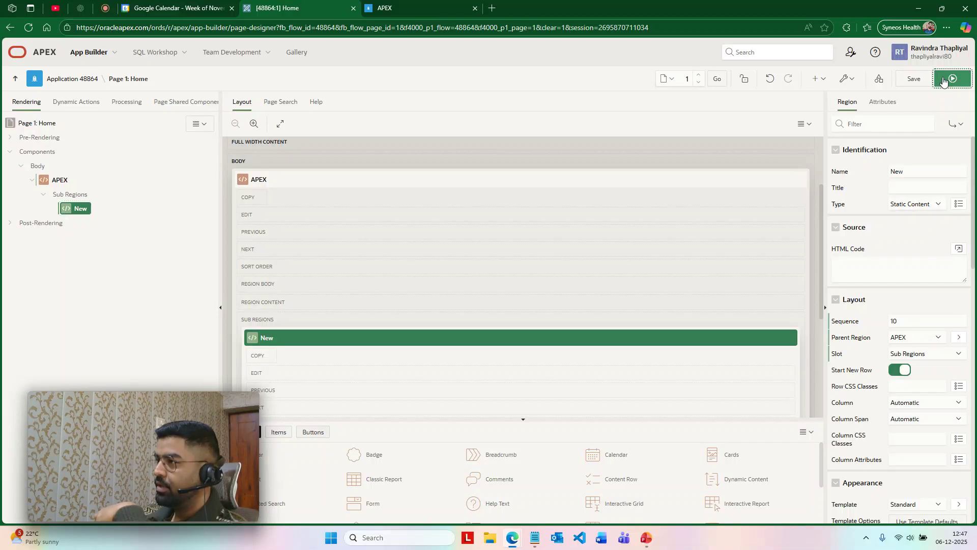
Step: Save and run the page, and check the APEX region and its sub region in the running application
left_click(928, 78)
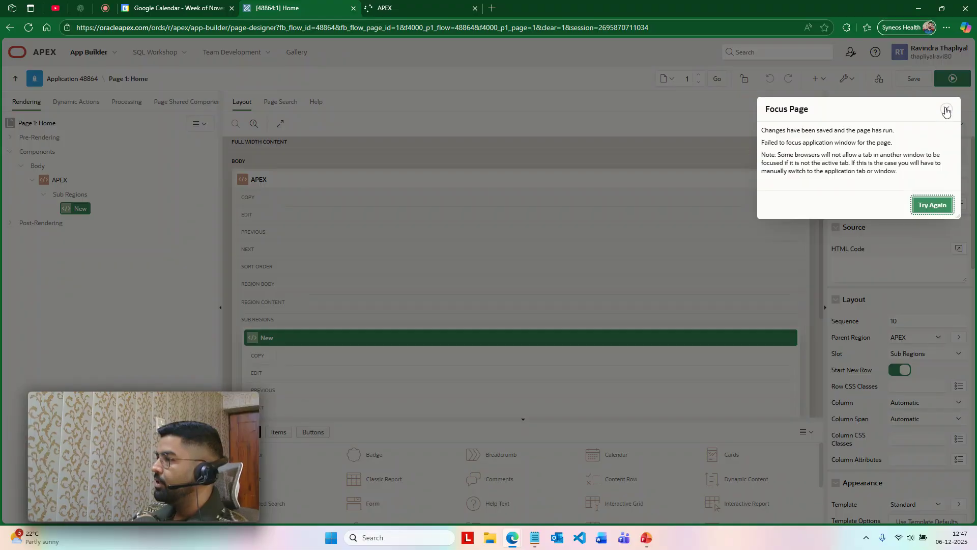
left_click(947, 111)
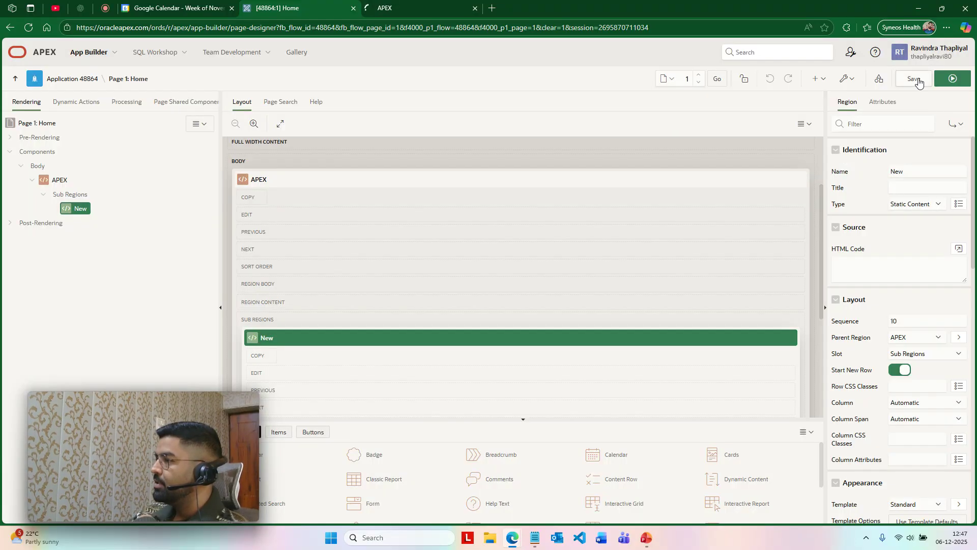
left_click(953, 81)
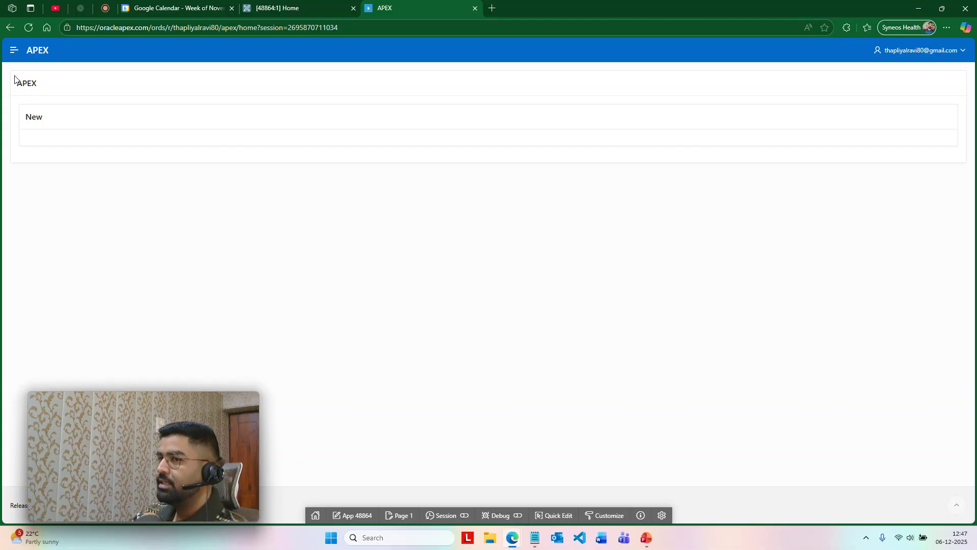
left_click_drag(14, 76, 497, 81)
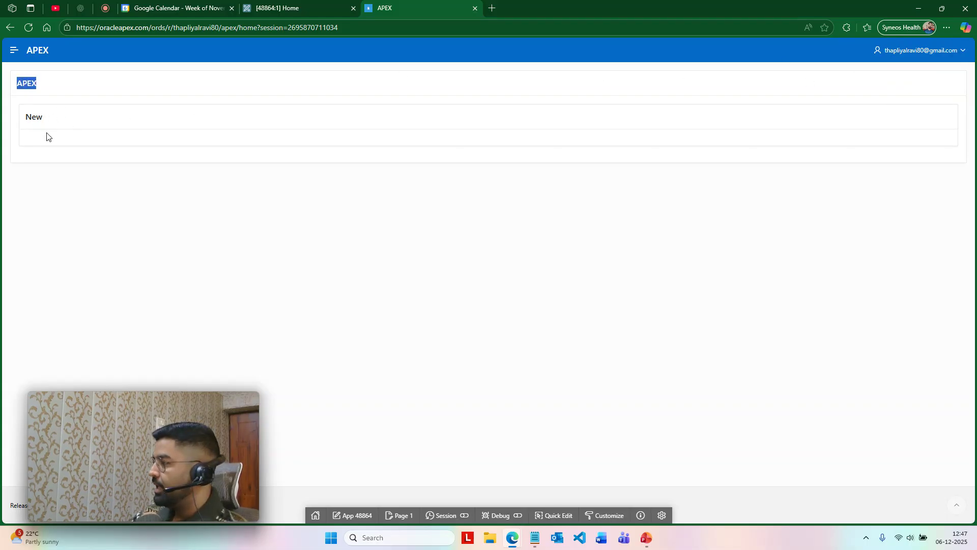
Step: Return to Page Designer and create a page item inside the sub region of the APEX region
left_click(306, 8)
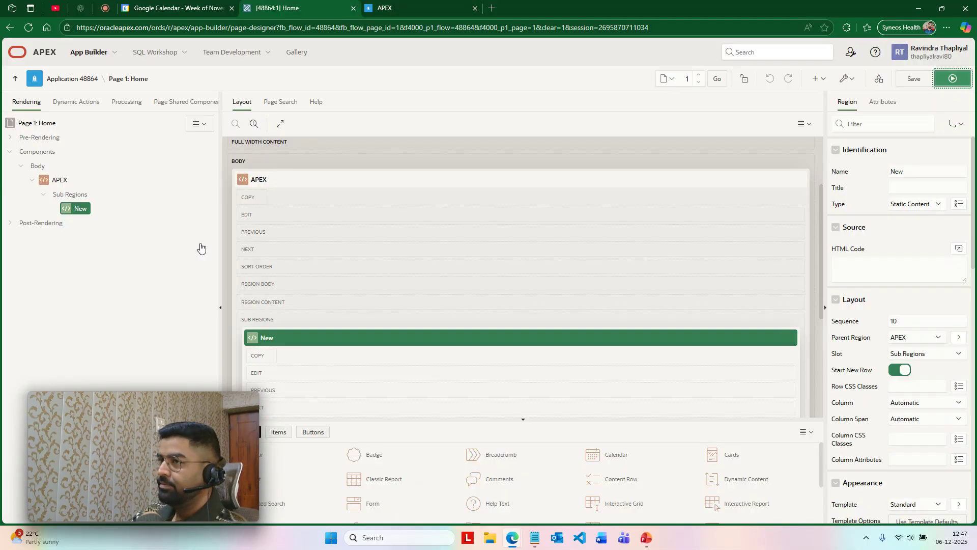
right_click(75, 209)
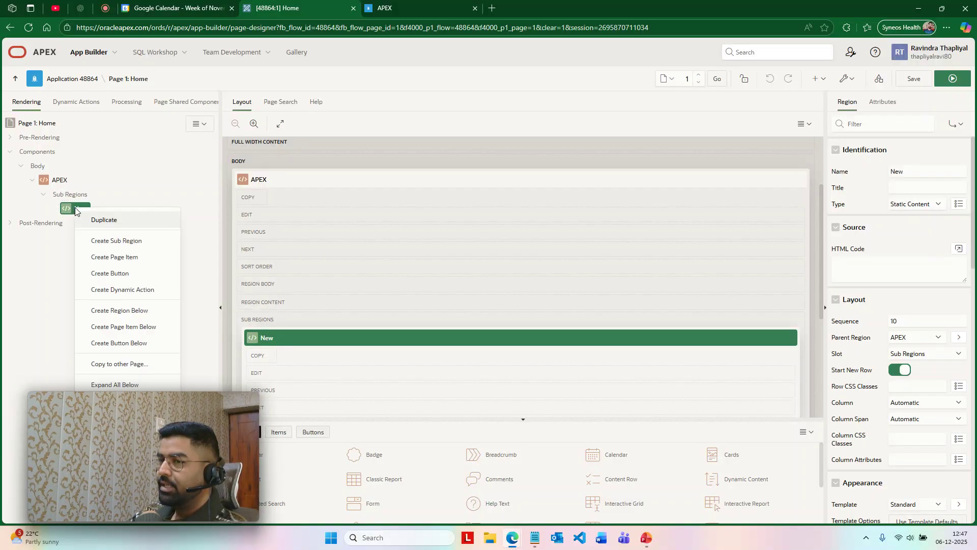
left_click(139, 263)
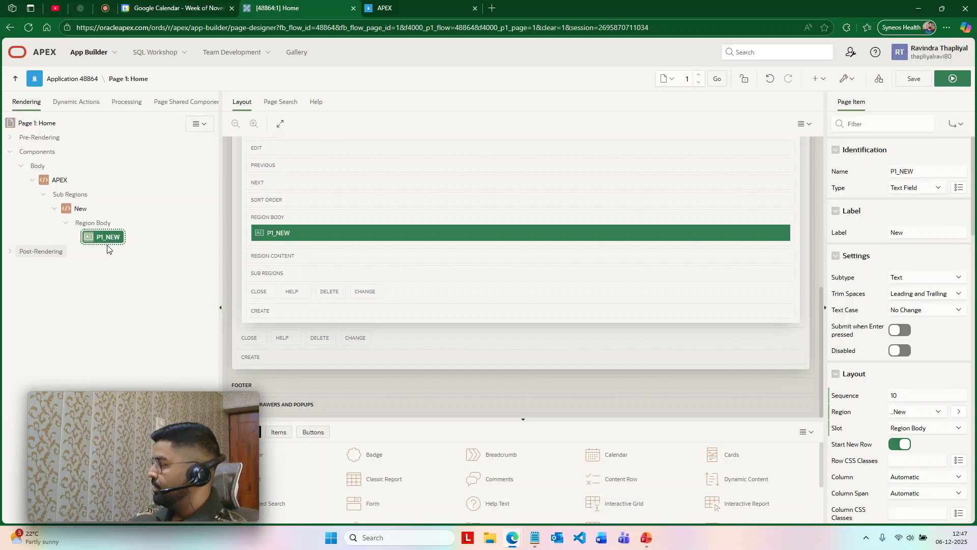
Step: Change the page item's type to Select List and set its list of values type to Static Values
left_click(913, 190)
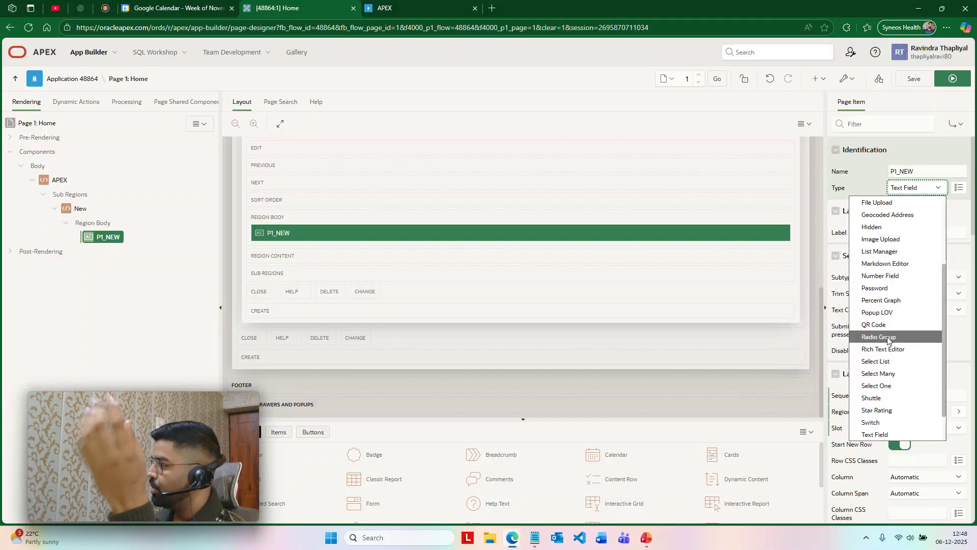
scroll(888, 340, "up", 3)
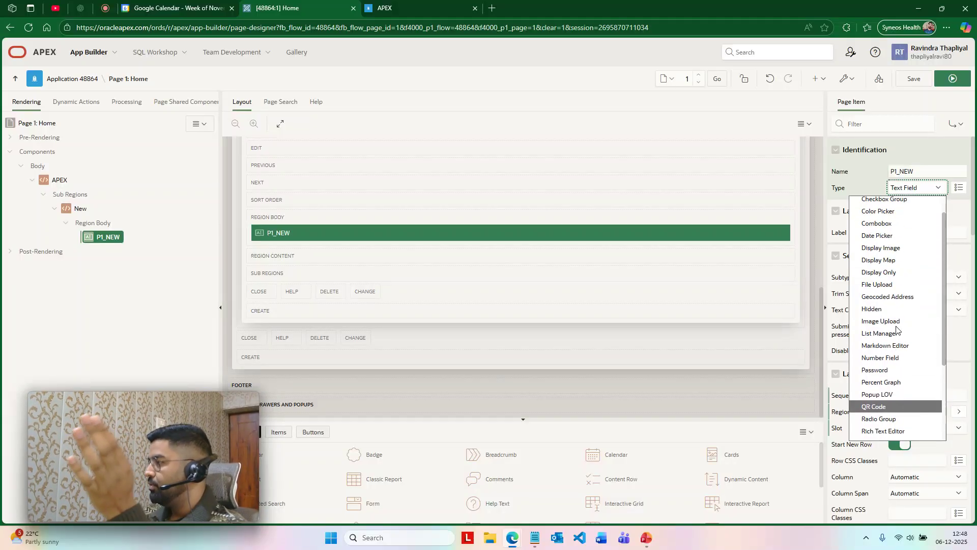
scroll(896, 247, "down", 4)
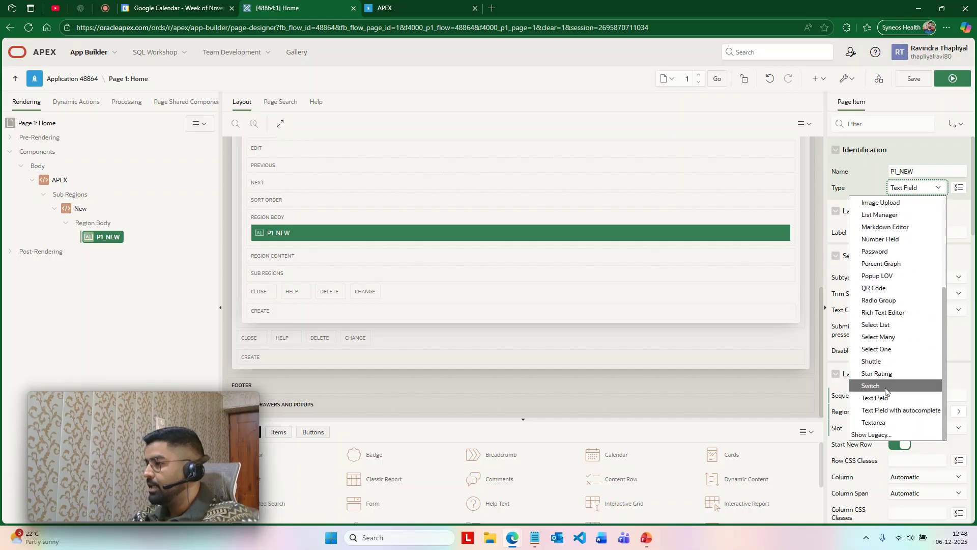
left_click(895, 338)
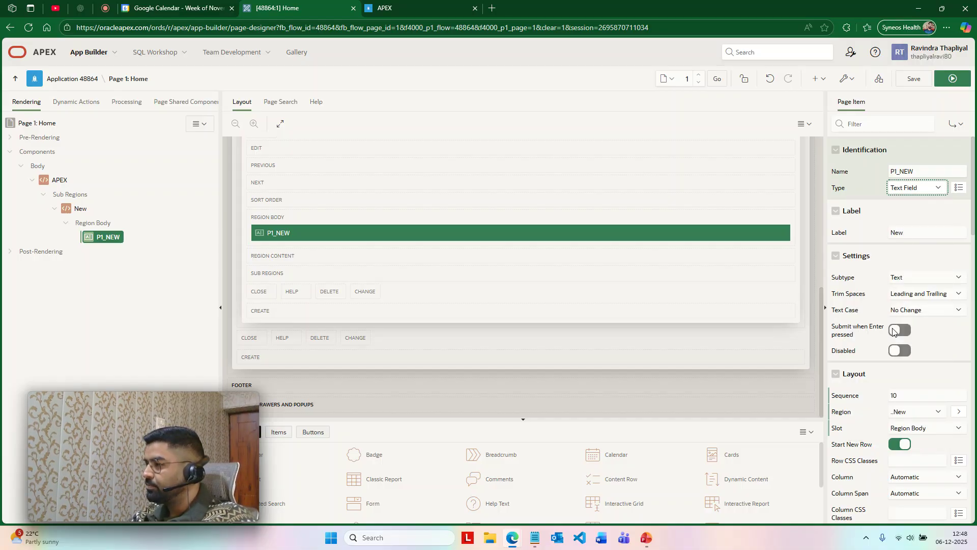
scroll(917, 356, "down", 6)
left_click(915, 325)
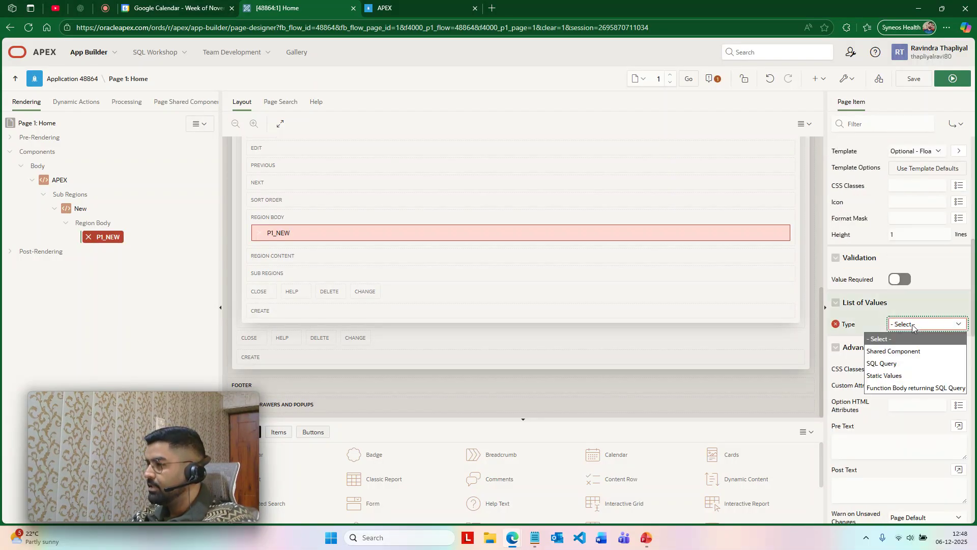
left_click(908, 370)
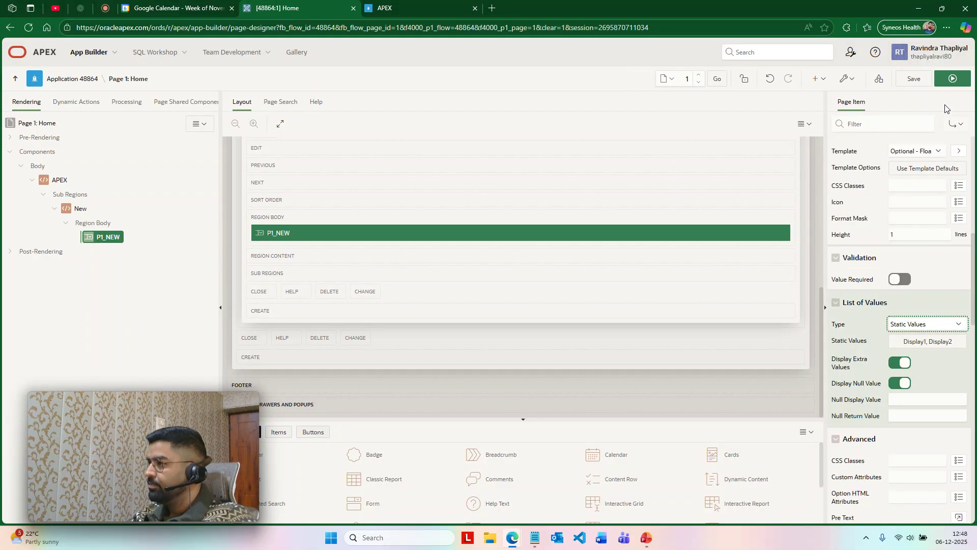
Step: Save the page and check the nested regions and the select list's options in the running application
left_click(915, 78)
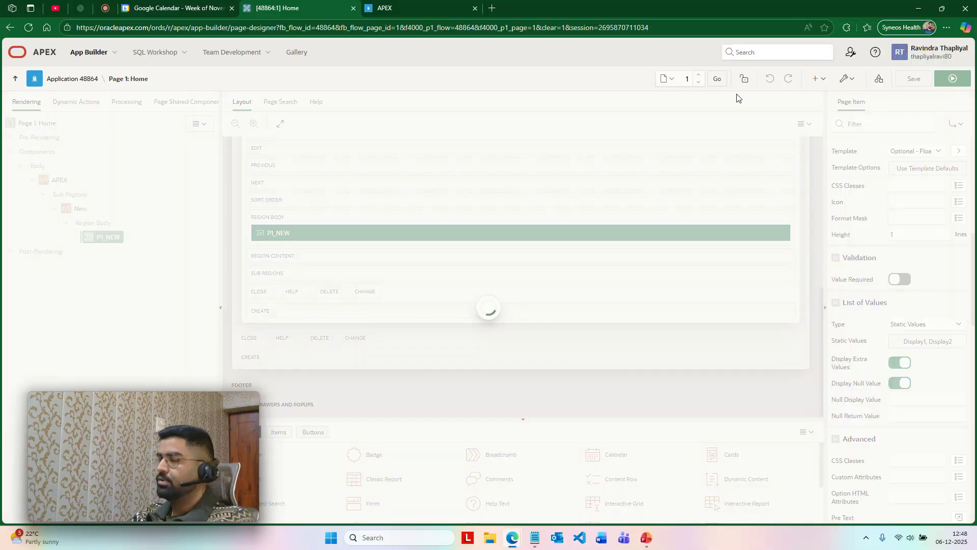
left_click(402, 8)
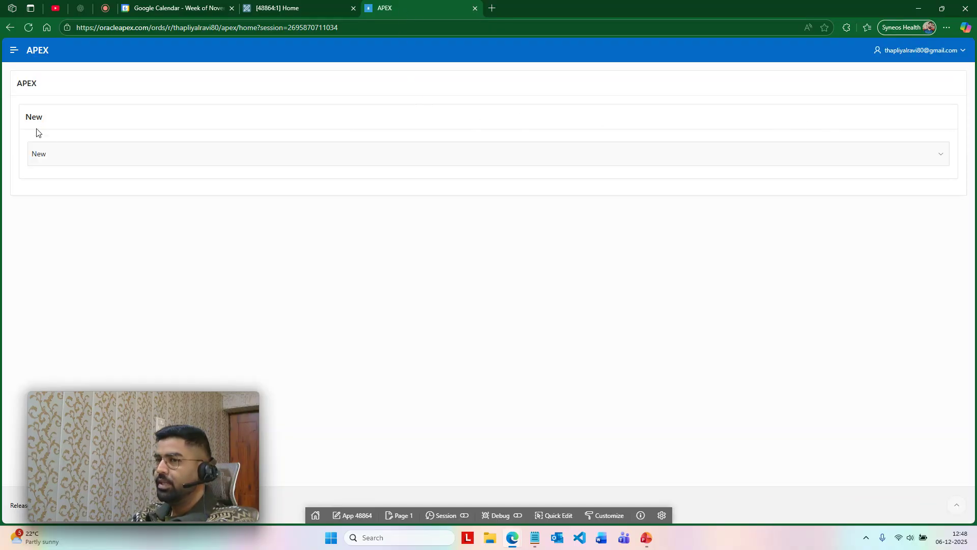
left_click_drag(16, 82, 189, 82)
left_click(56, 125)
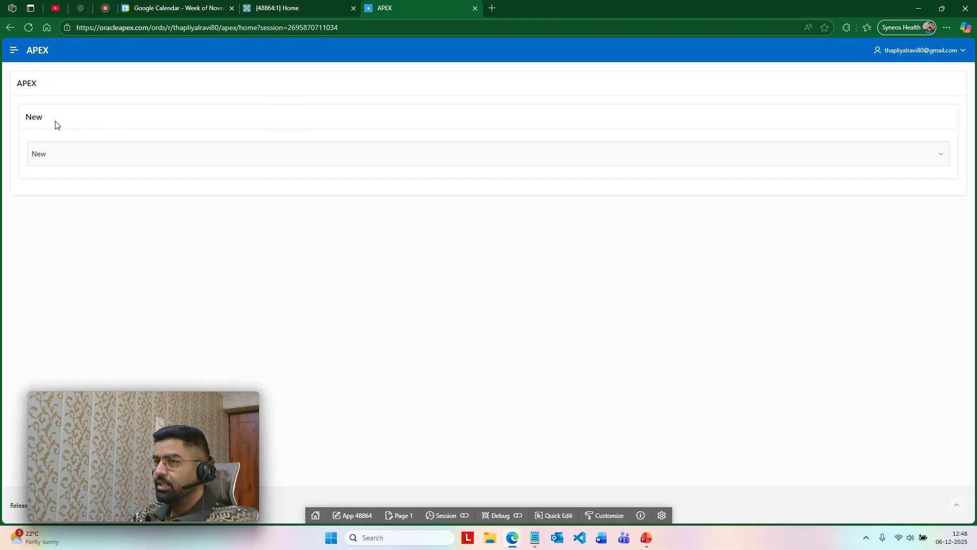
left_click_drag(27, 111, 76, 115)
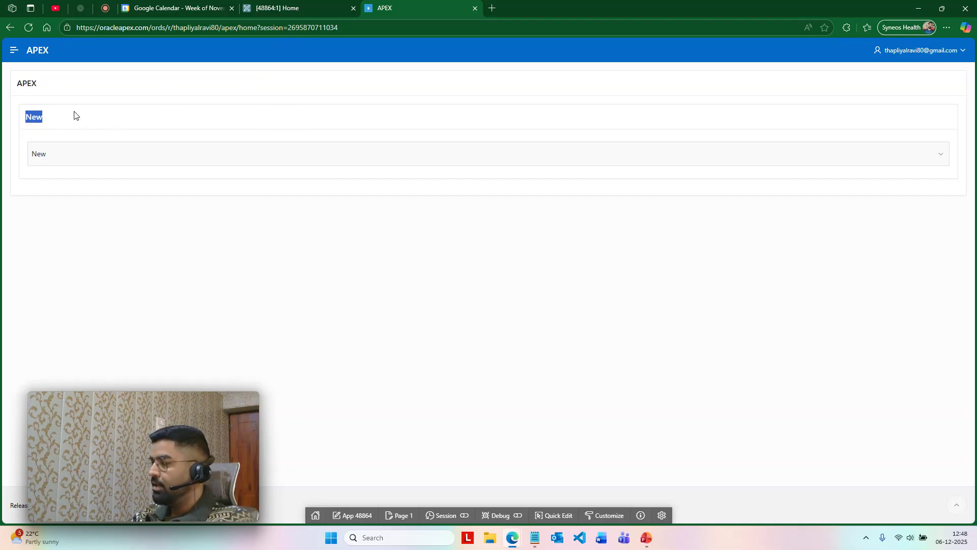
left_click(46, 160)
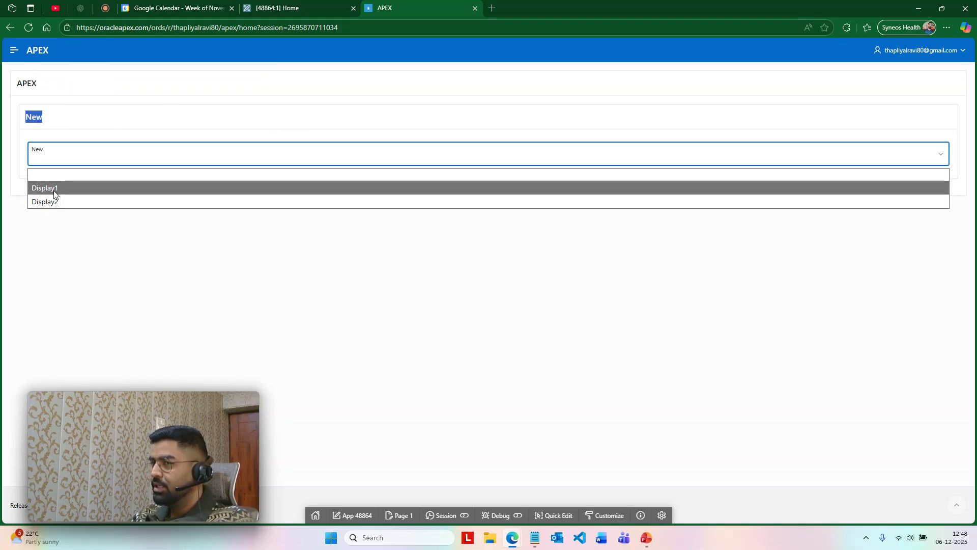
left_click(102, 244)
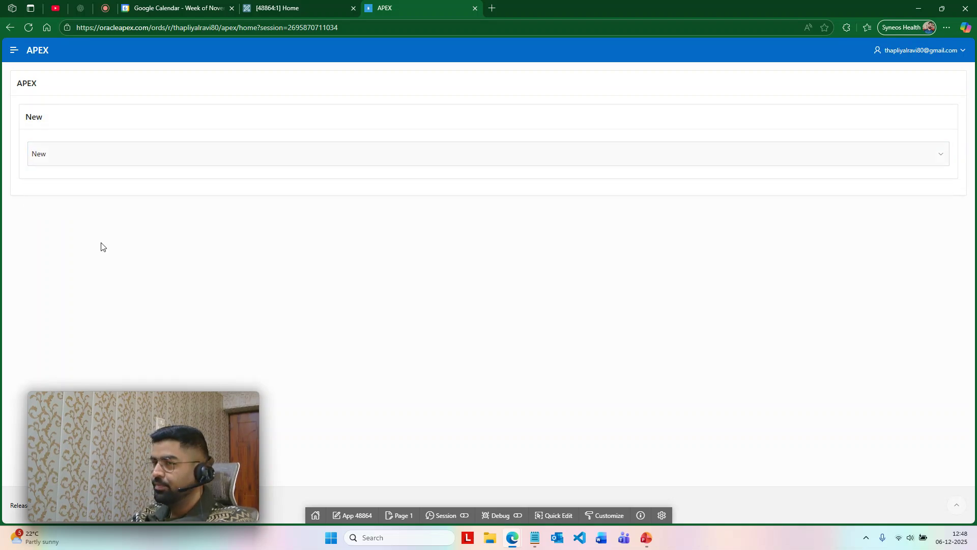
Step: Return to Page Designer and create a button in the sub region that holds the select list
left_click(275, 7)
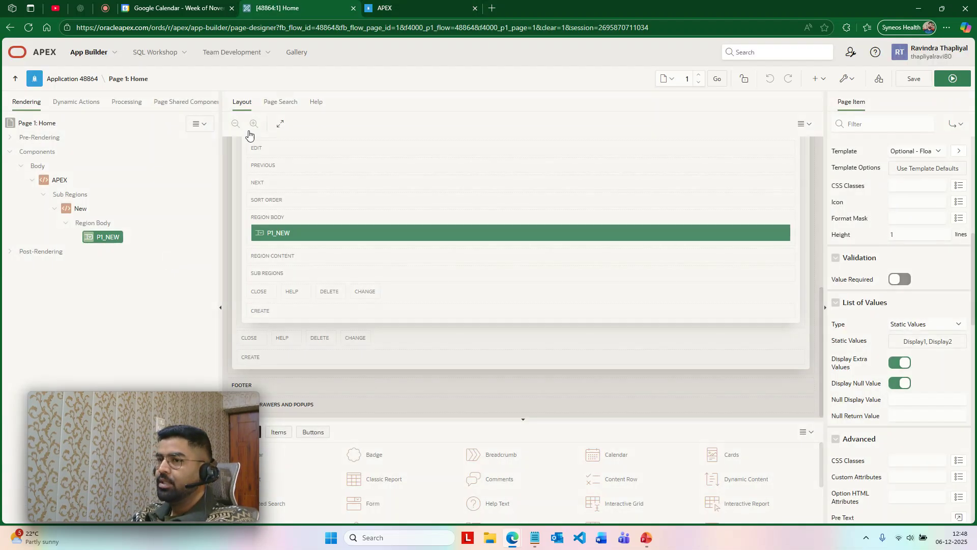
right_click(107, 244)
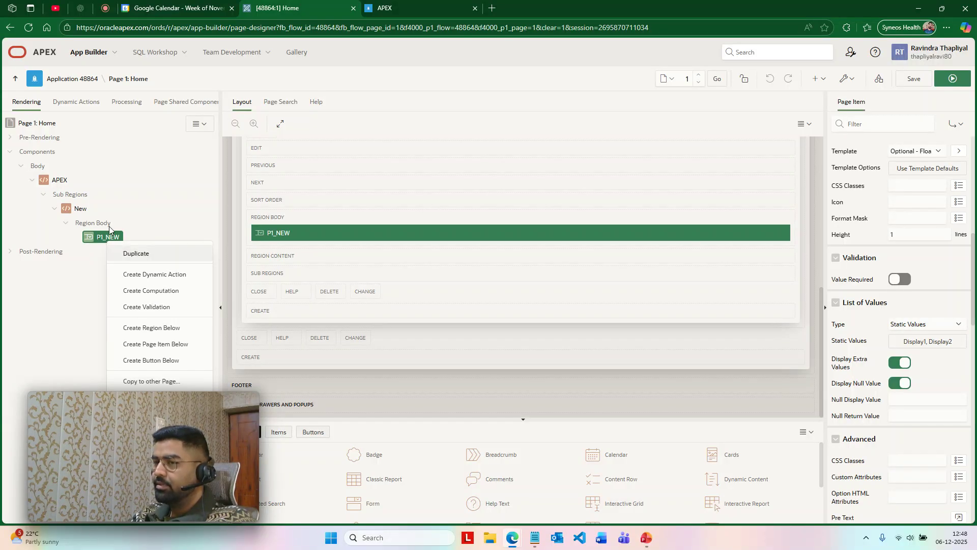
right_click(84, 209)
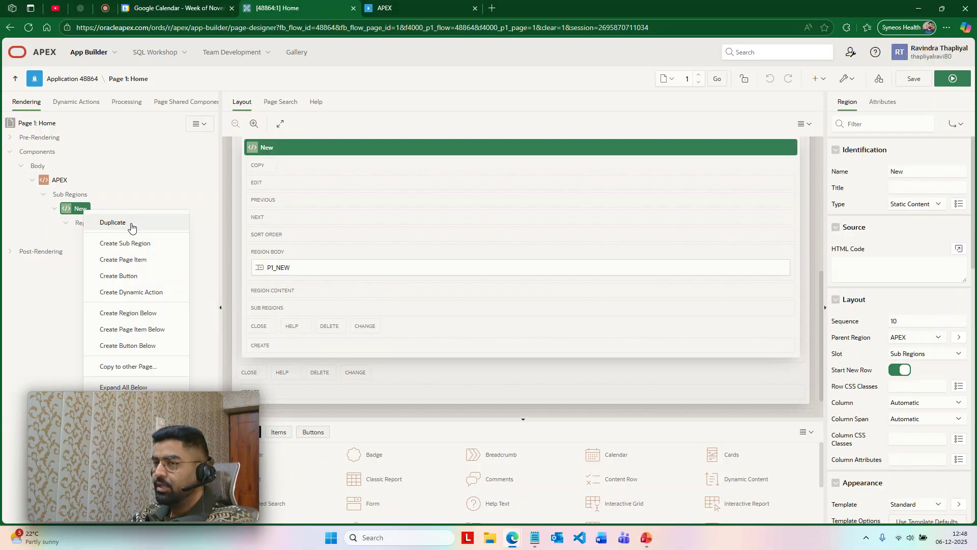
left_click(132, 276)
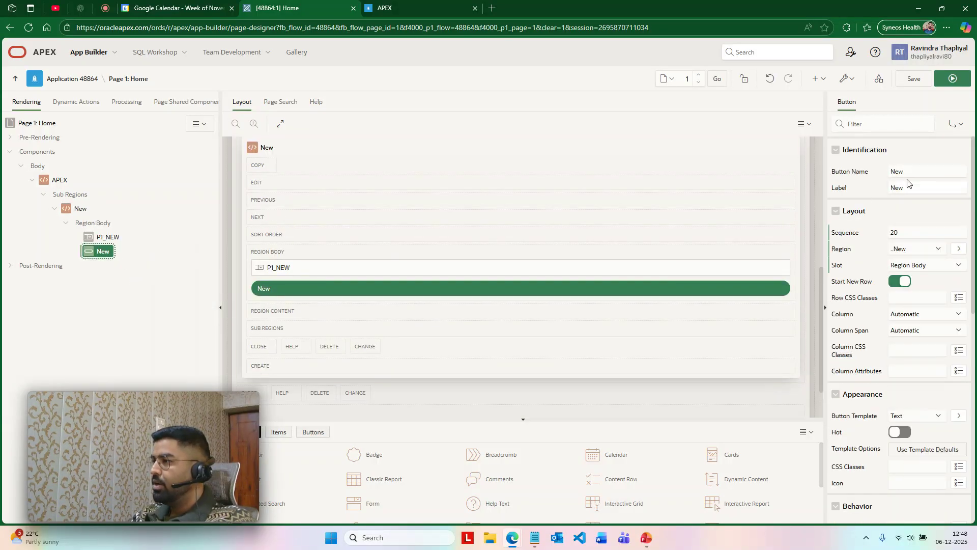
left_click(931, 175)
Step: Save and run the page, and try the new button in the running application
left_click(953, 79)
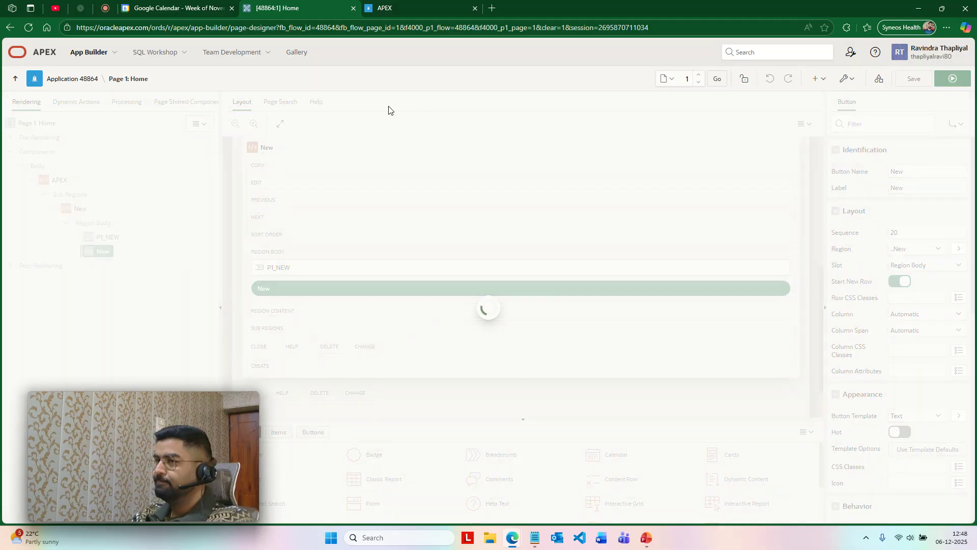
left_click(398, 5)
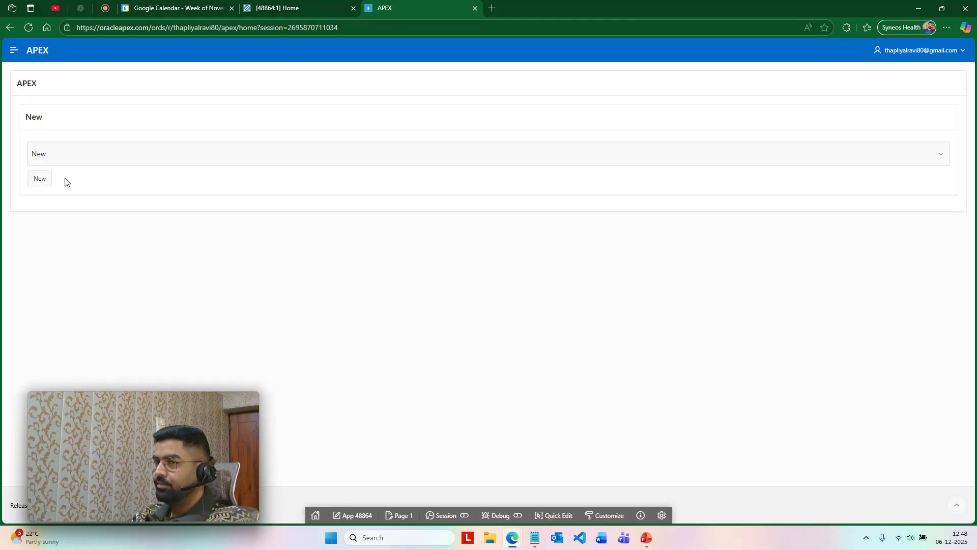
left_click(42, 185)
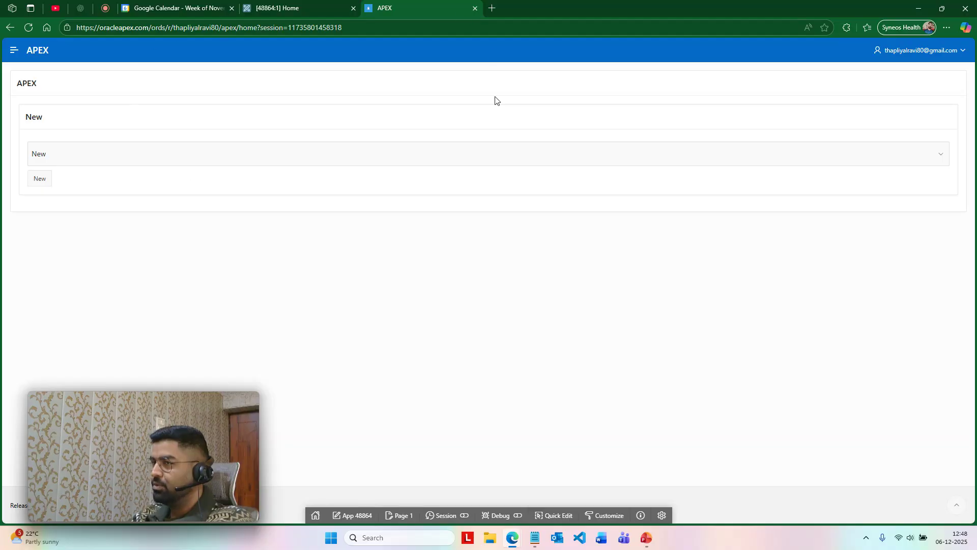
Step: Return to Page Designer and create a dynamic action on the button below the select list
left_click(326, 4)
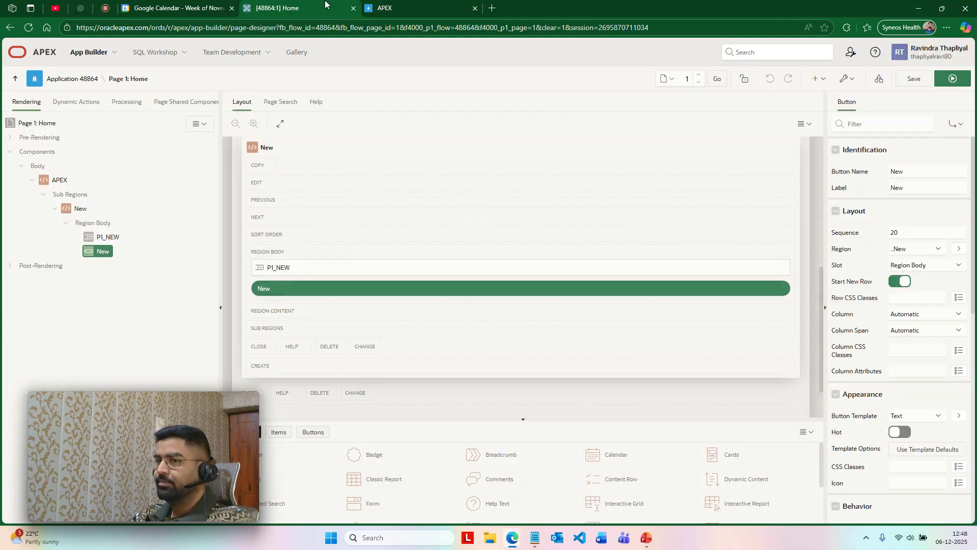
left_click(99, 237)
left_click(98, 251)
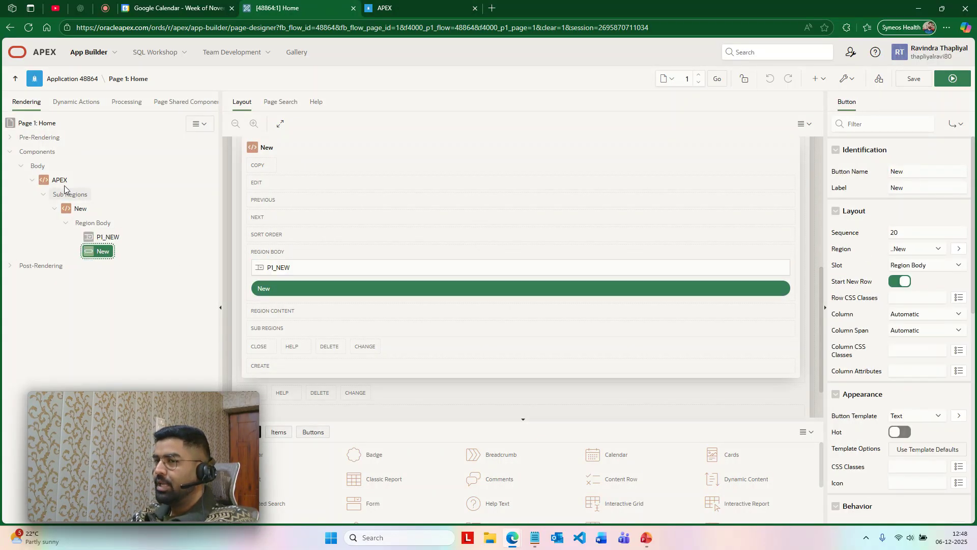
right_click(96, 256)
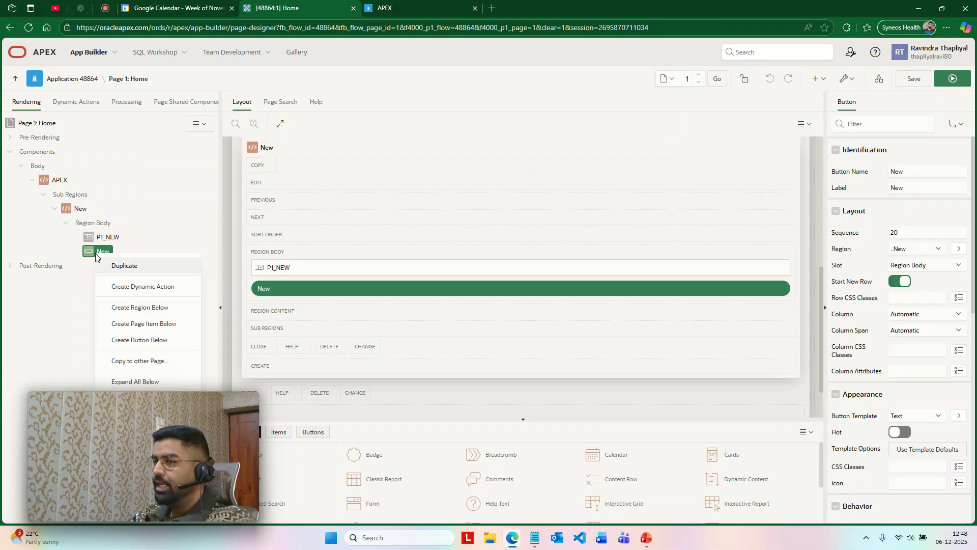
left_click(154, 286)
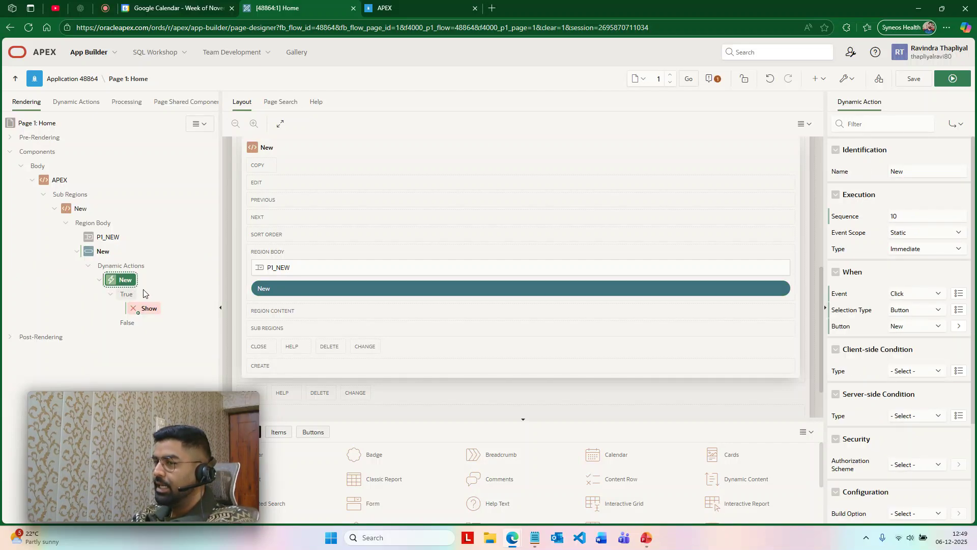
Step: Browse the action types available for the dynamic action's Show action, and delete the dynamic action
left_click(149, 310)
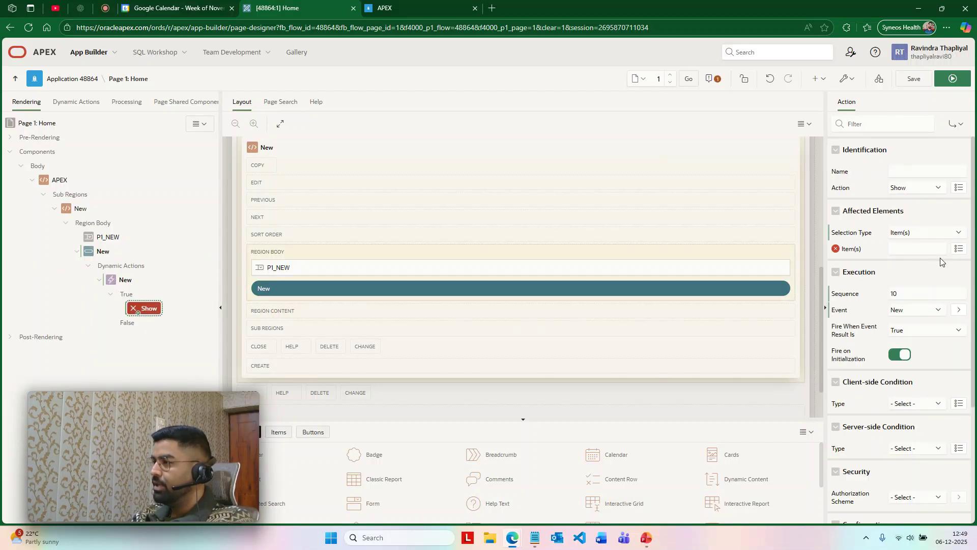
left_click(924, 191)
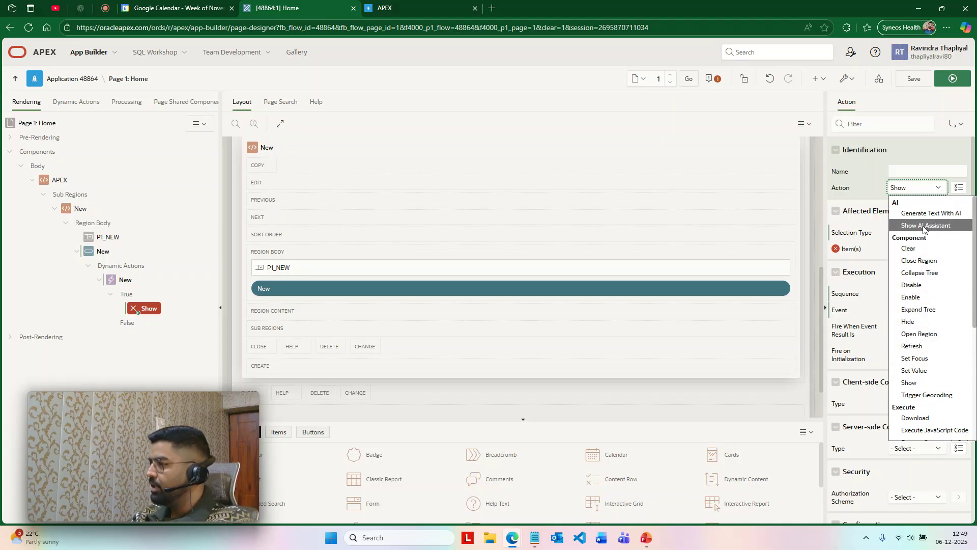
scroll(919, 234, "down", 3)
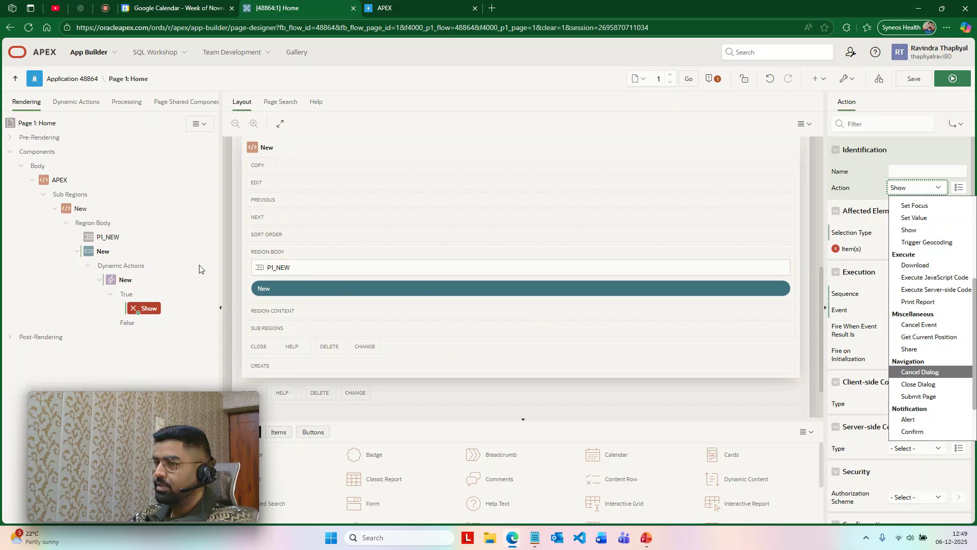
left_click(133, 286)
key("Delete")
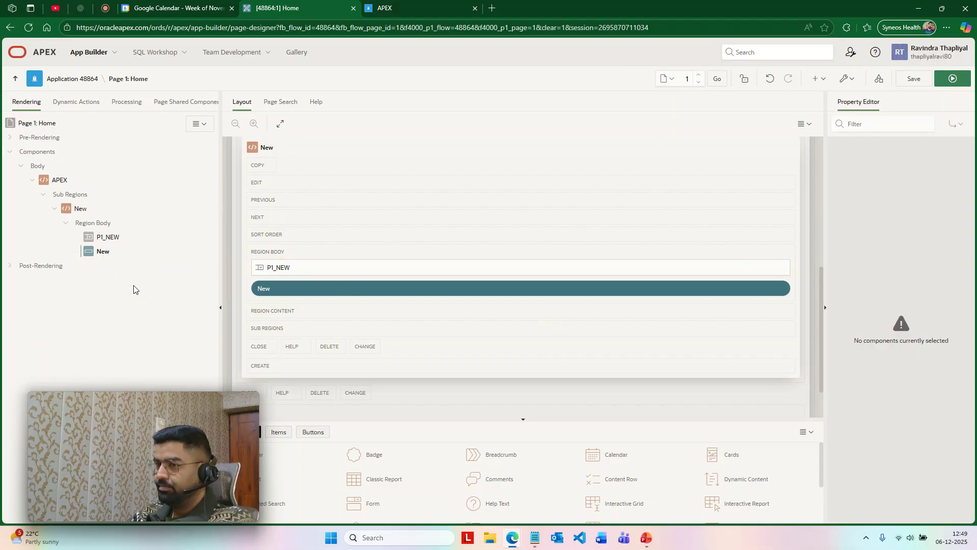
Step: Check the button and the select list item in the component tree, and save and run the page
left_click(104, 252)
left_click(108, 238)
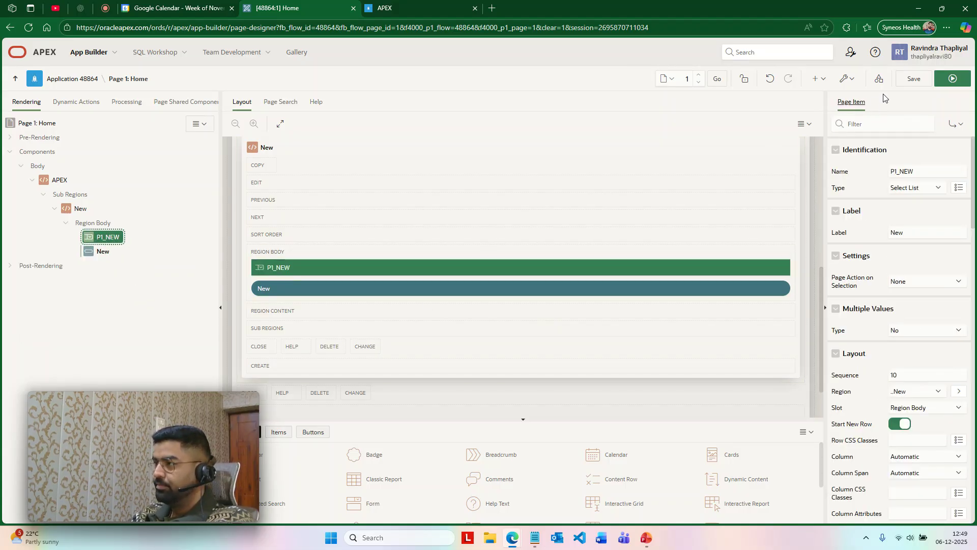
left_click(942, 81)
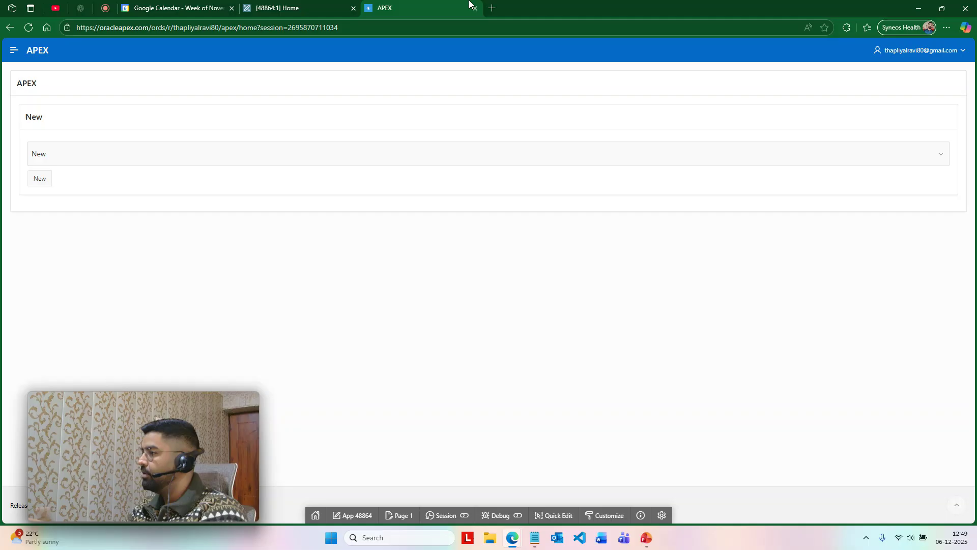
left_click_drag(575, 1, 579, 148)
left_click(787, 152)
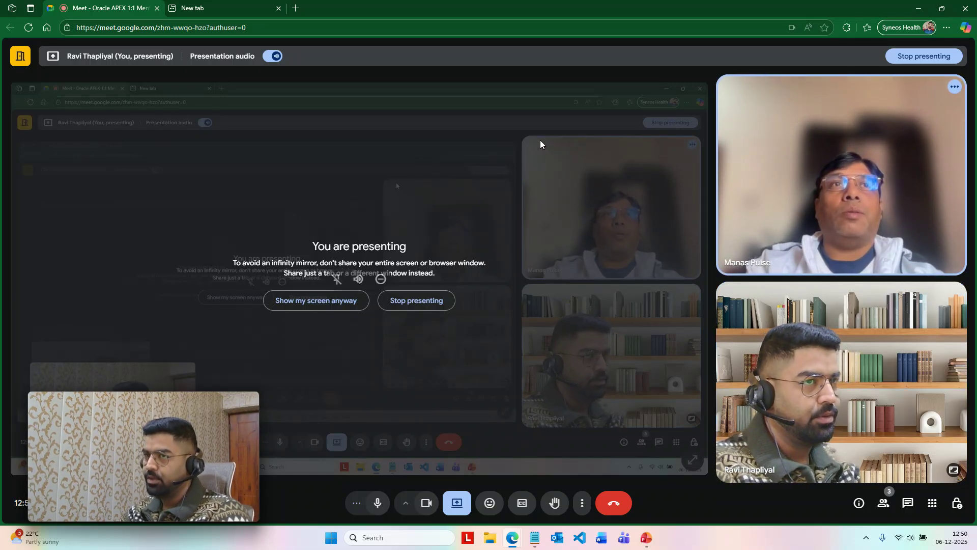
key("alt+Tab")
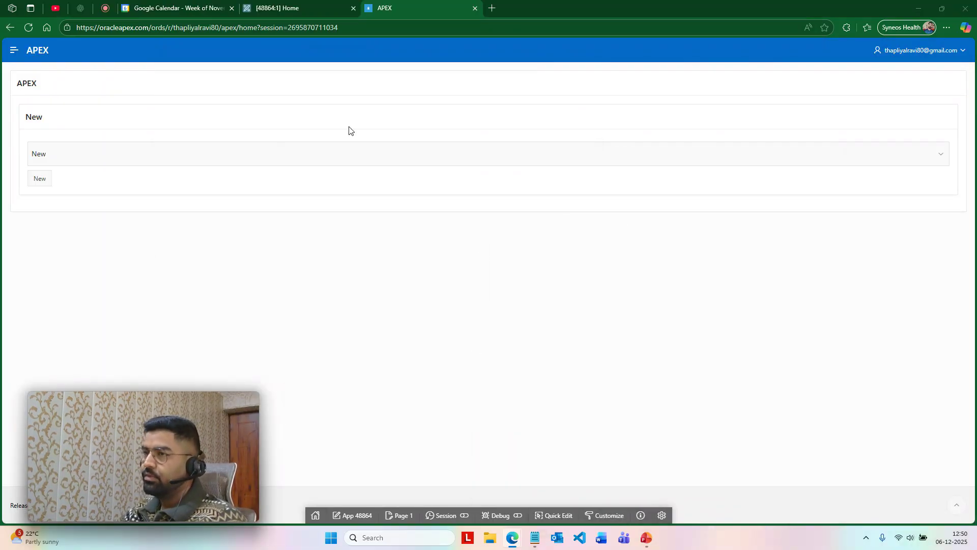
Step: Return to Page Designer and view the page's dynamic action events and its rendering layout
left_click(286, 7)
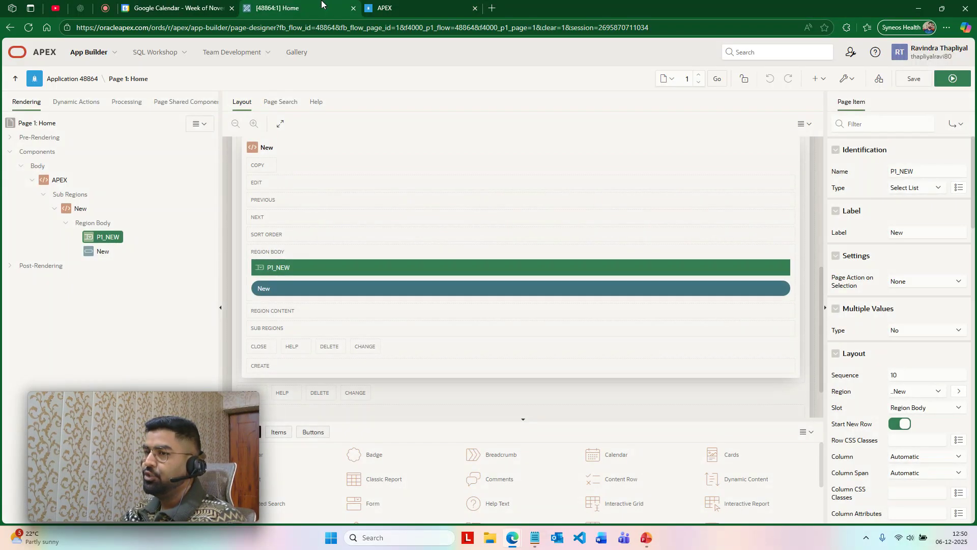
left_click(74, 102)
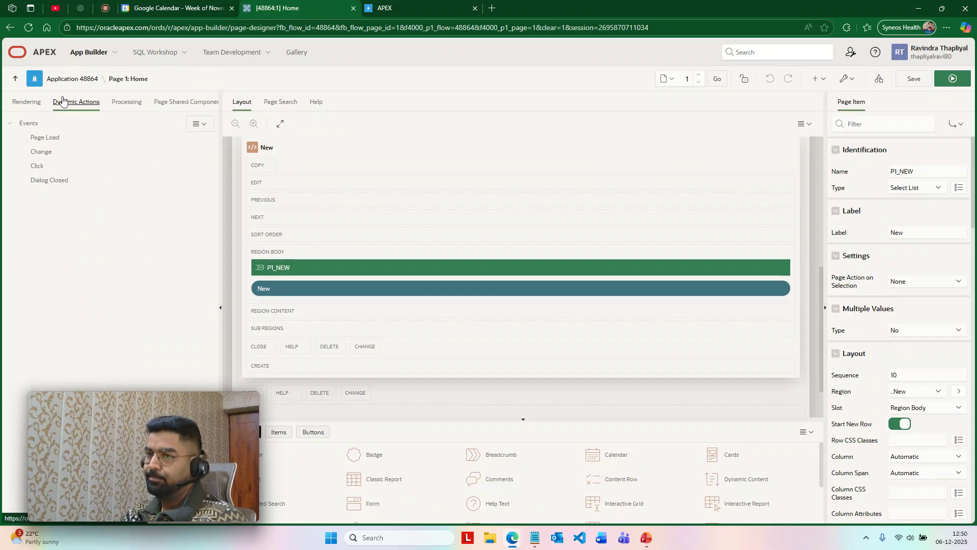
left_click(9, 106)
scroll(333, 282, "up", 5)
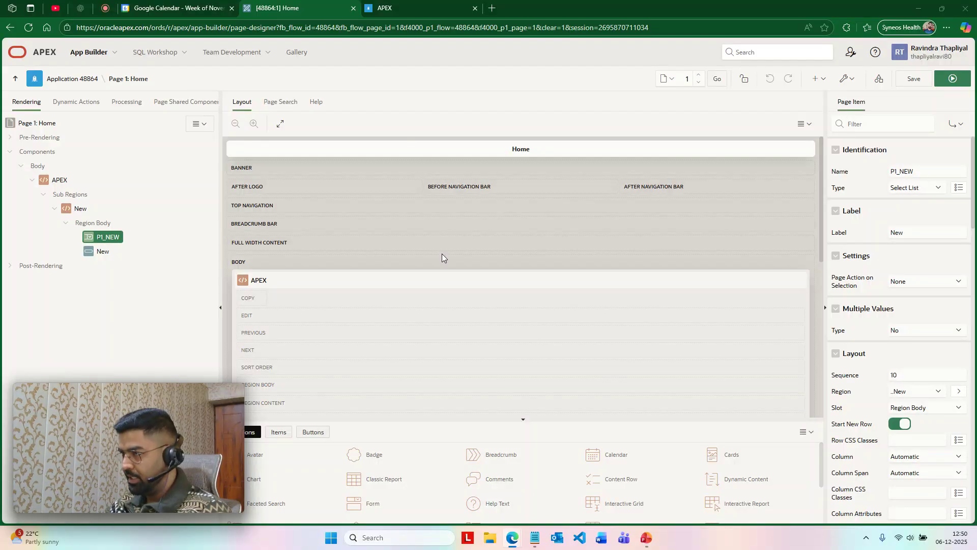
Step: Compare the layout of the regions, select list and button in Page Designer with the running application
left_click(407, 4)
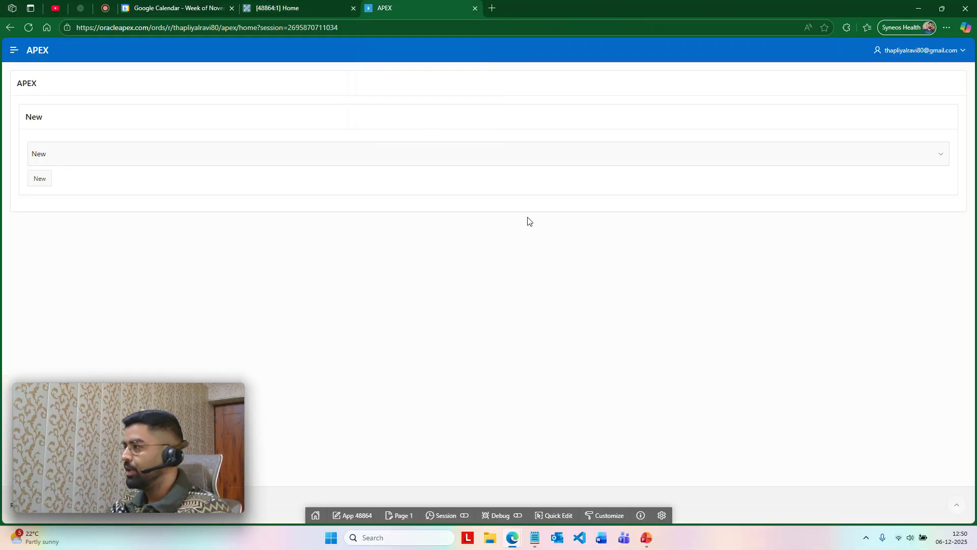
left_click(305, 8)
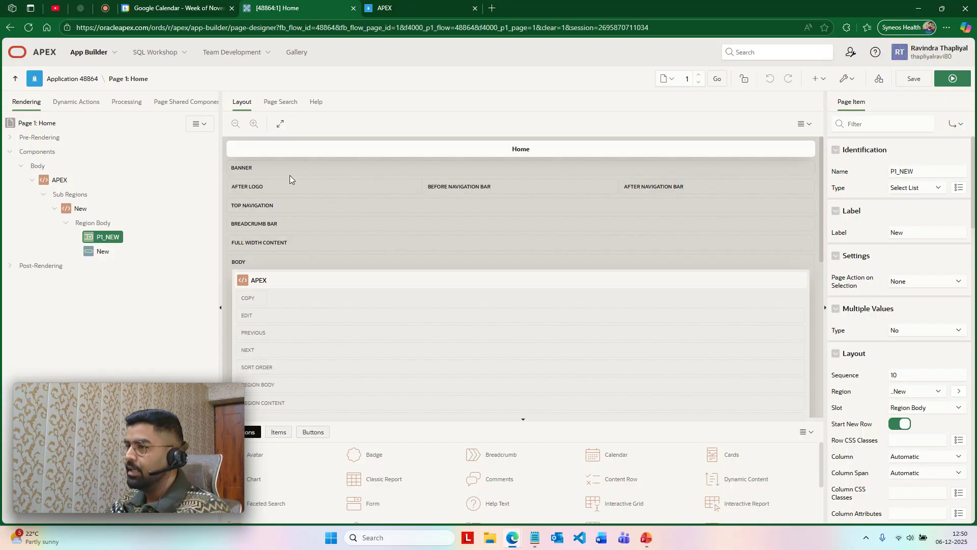
scroll(486, 248, "down", 2)
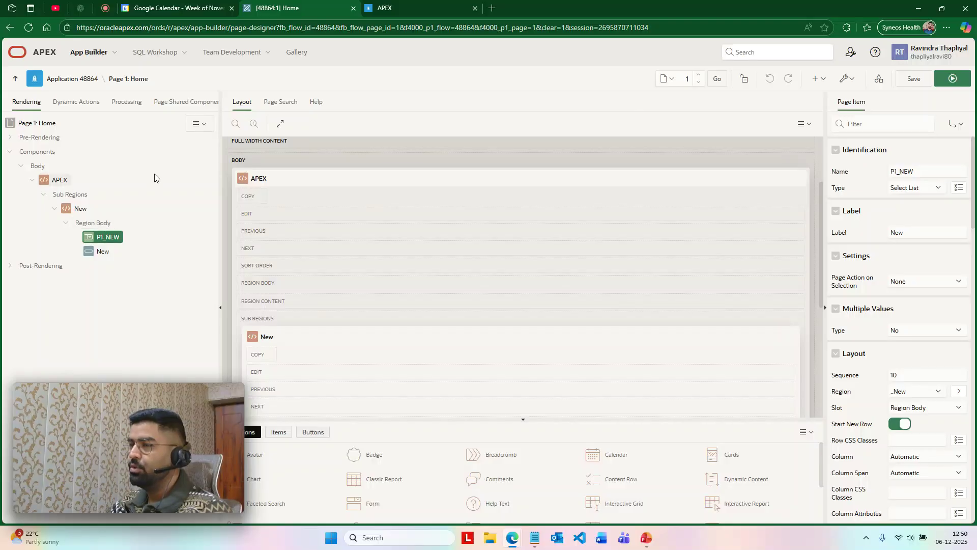
left_click(458, 4)
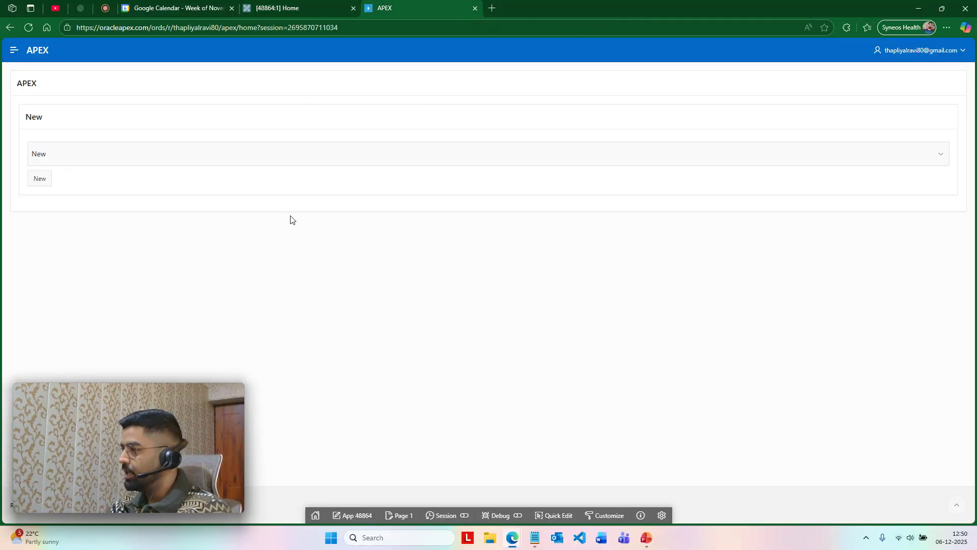
left_click(316, 8)
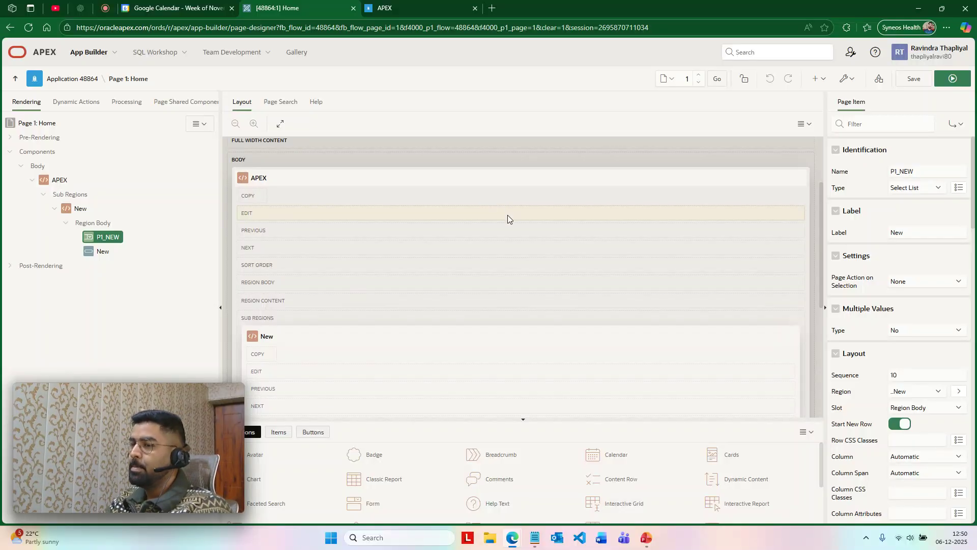
scroll(508, 214, "down", 2)
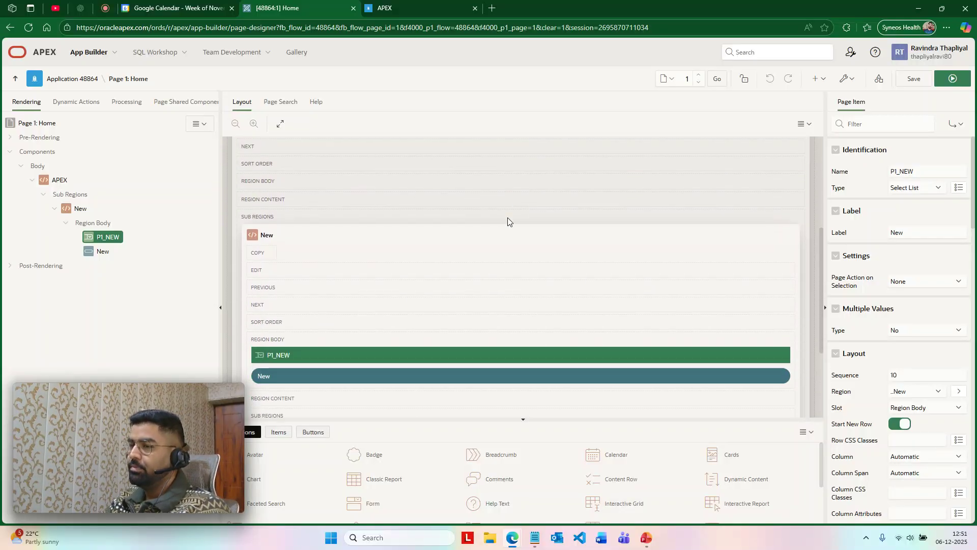
left_click(101, 251)
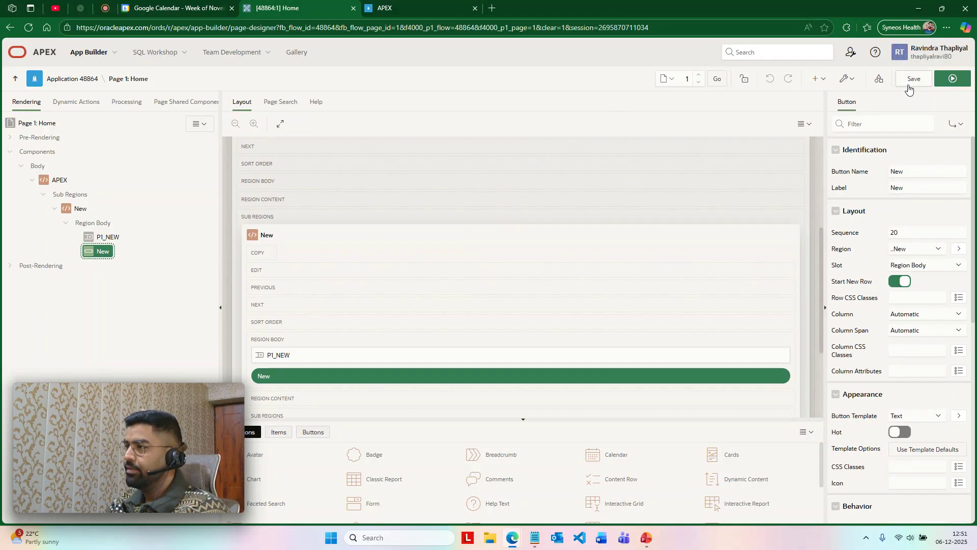
Step: Open the application's Shared Components page to review its component categories
left_click(879, 82)
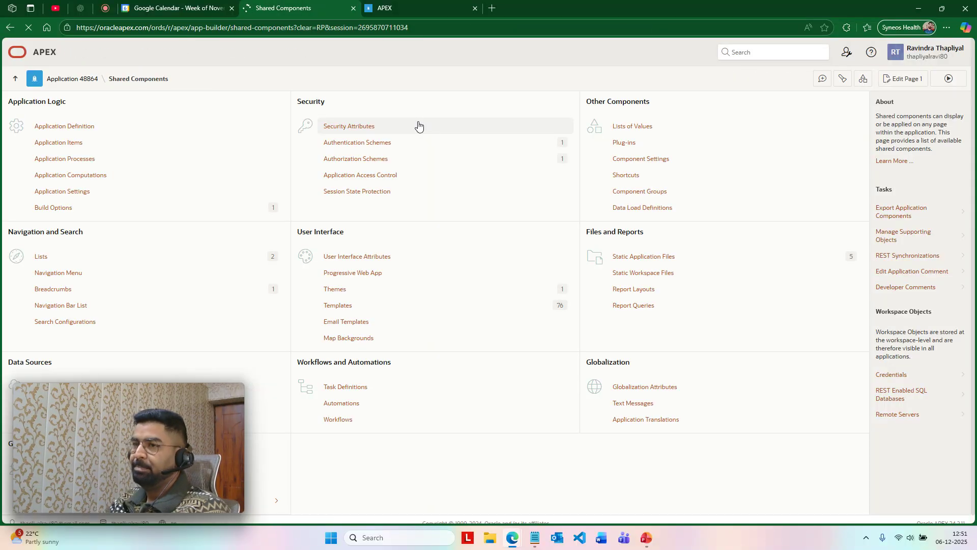
left_click_drag(508, 462, 814, 462)
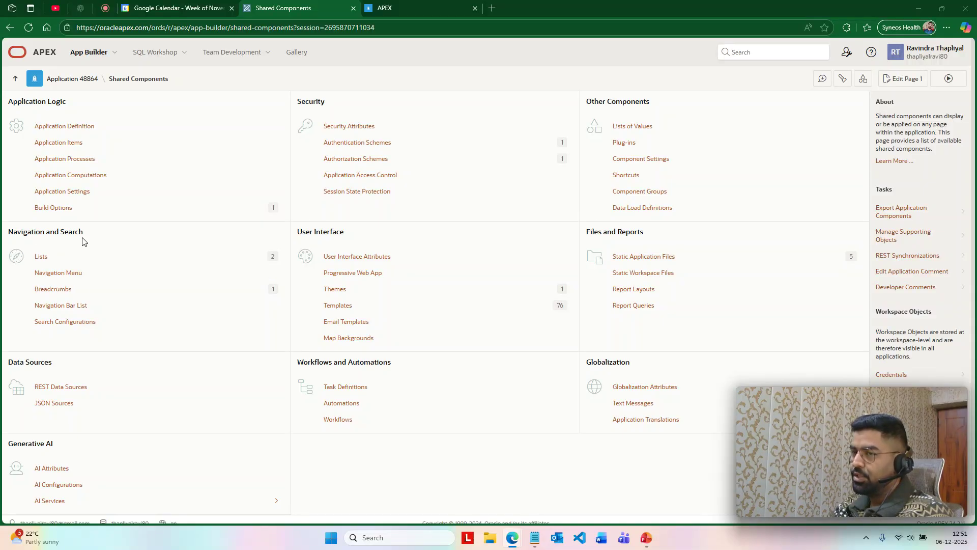
Step: Switch to the running application, expand its navigation menu and view the options in the user menu
left_click(405, 5)
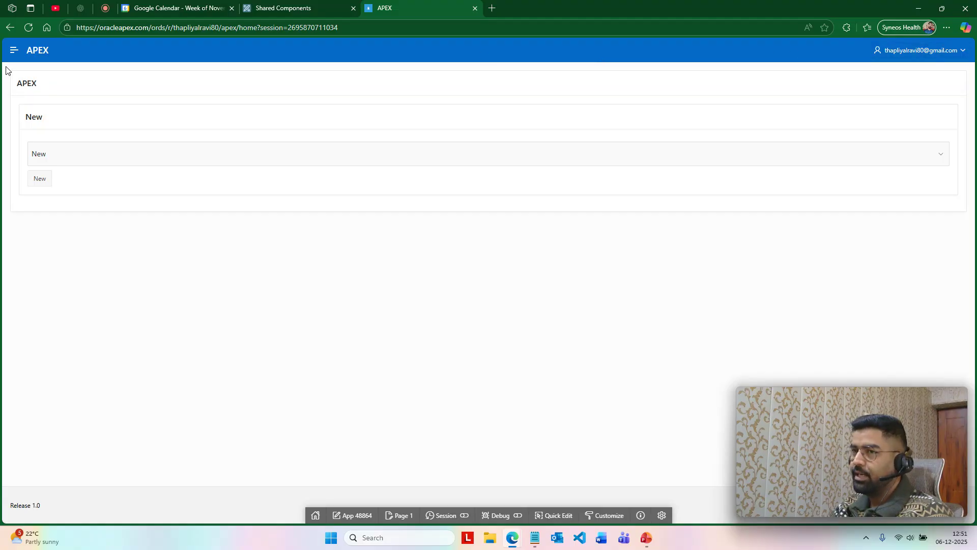
left_click(13, 49)
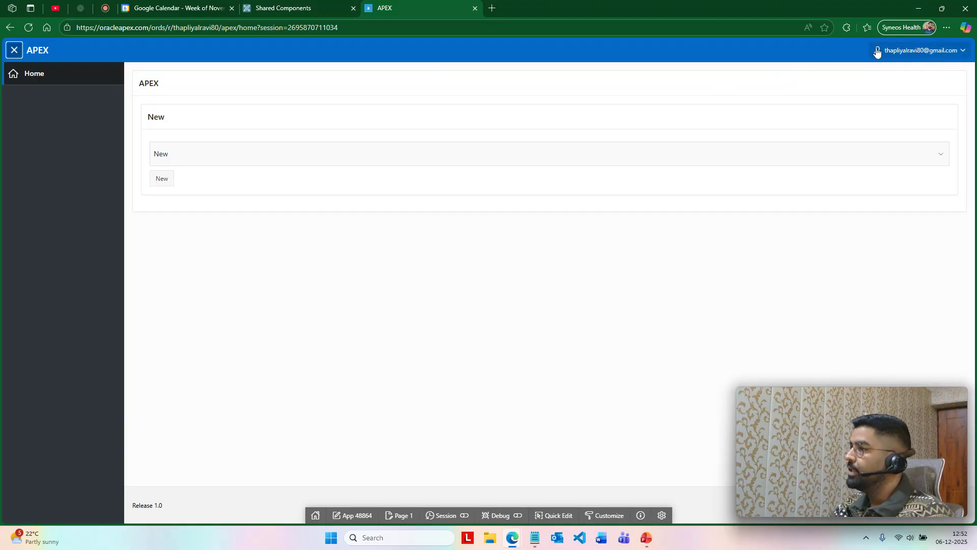
left_click(907, 53)
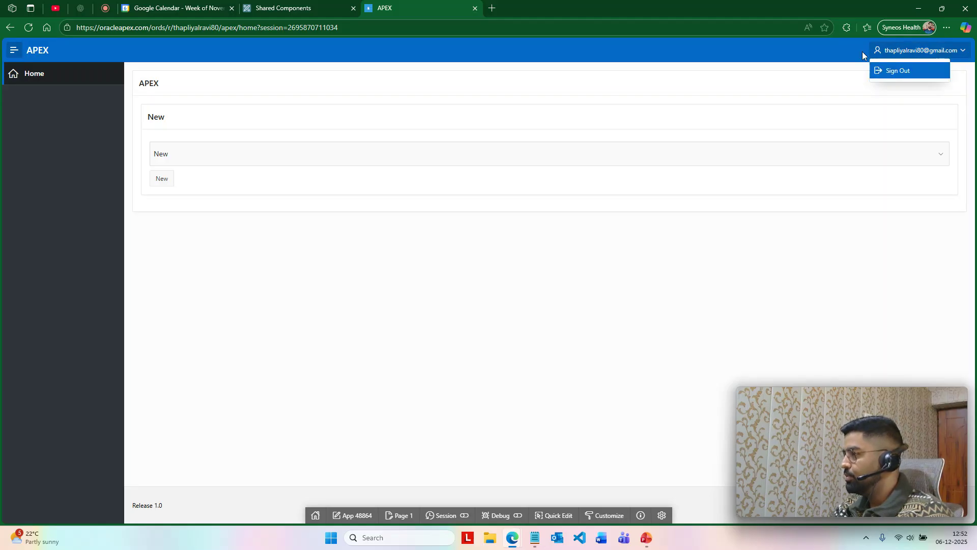
left_click(882, 53)
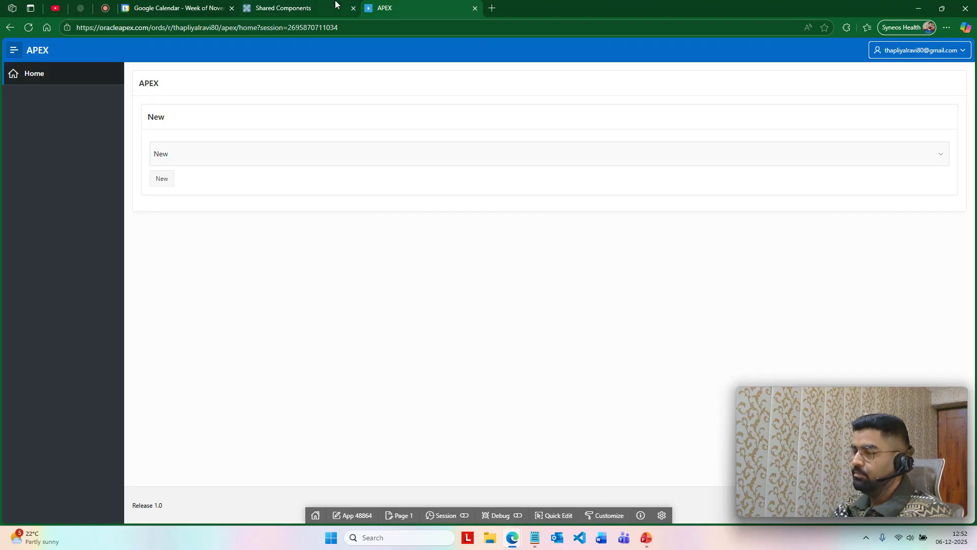
Step: Open the Navigation Menu list in Shared Components, compare its Home entry with the running application, and start a new list entry
left_click(293, 6)
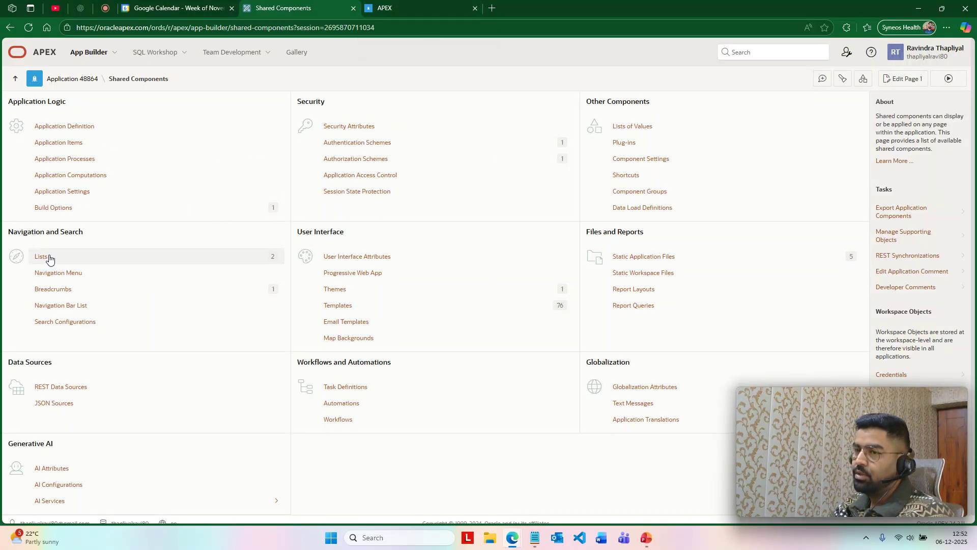
left_click(79, 280)
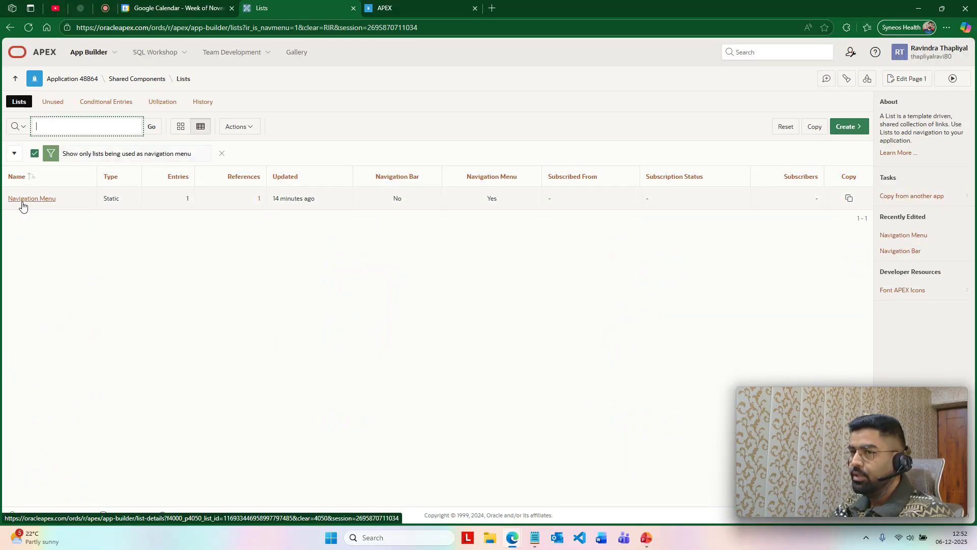
left_click(22, 201)
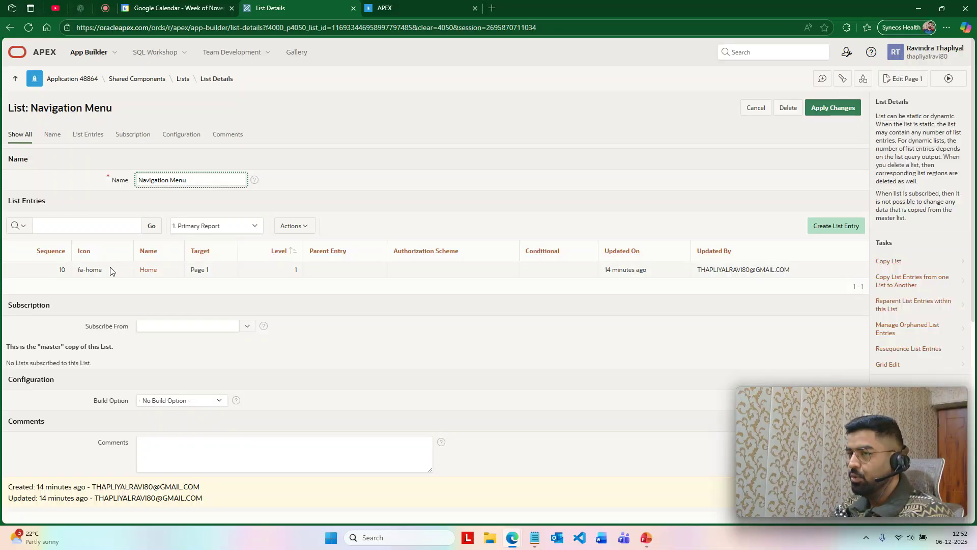
key("ctrl+Tab")
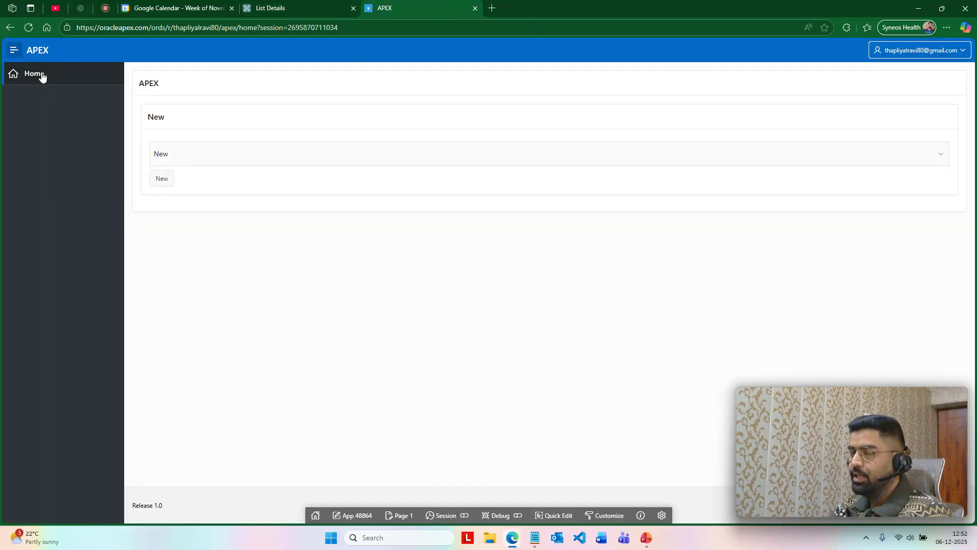
left_click(264, 8)
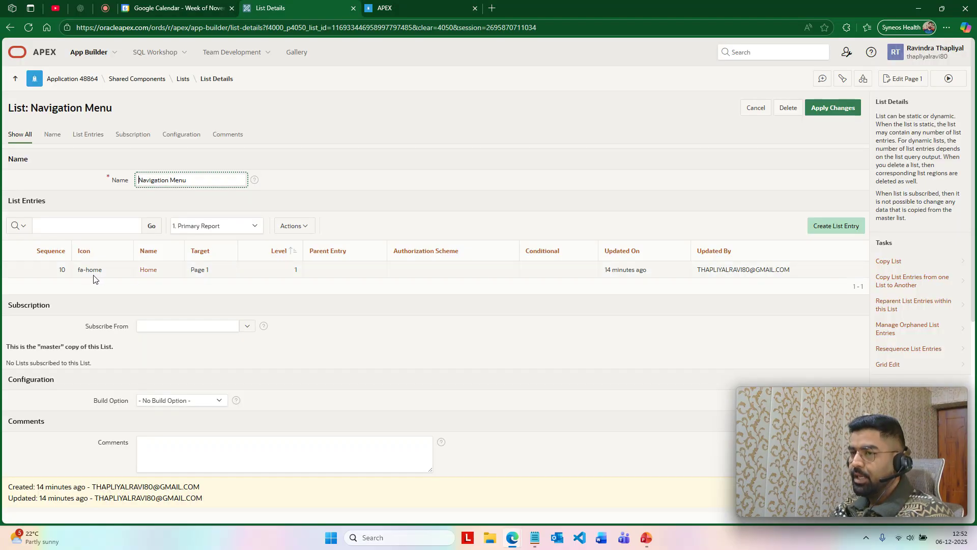
left_click(825, 232)
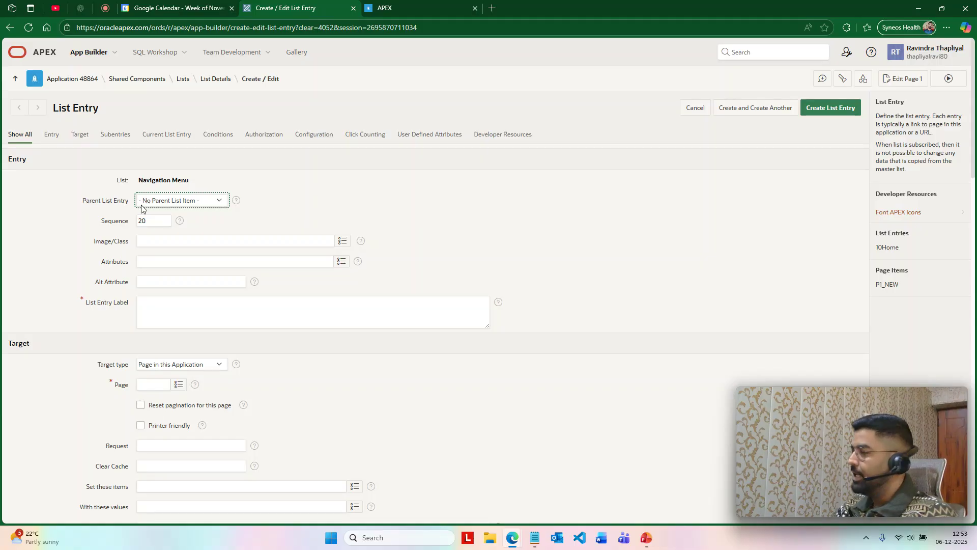
Step: Try Home as the new entry's parent list entry and reset the parent to No Parent List Item
left_click(160, 202)
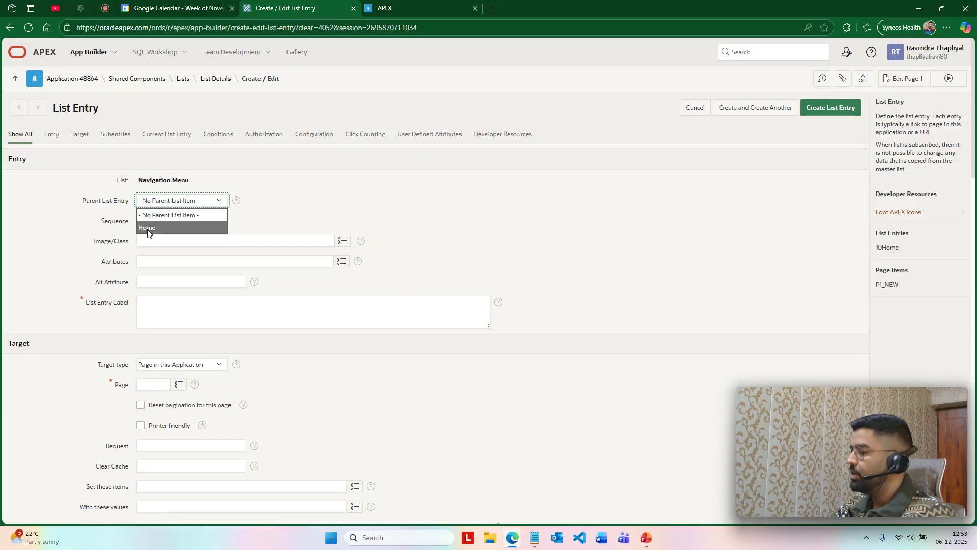
key("ctrl+Tab")
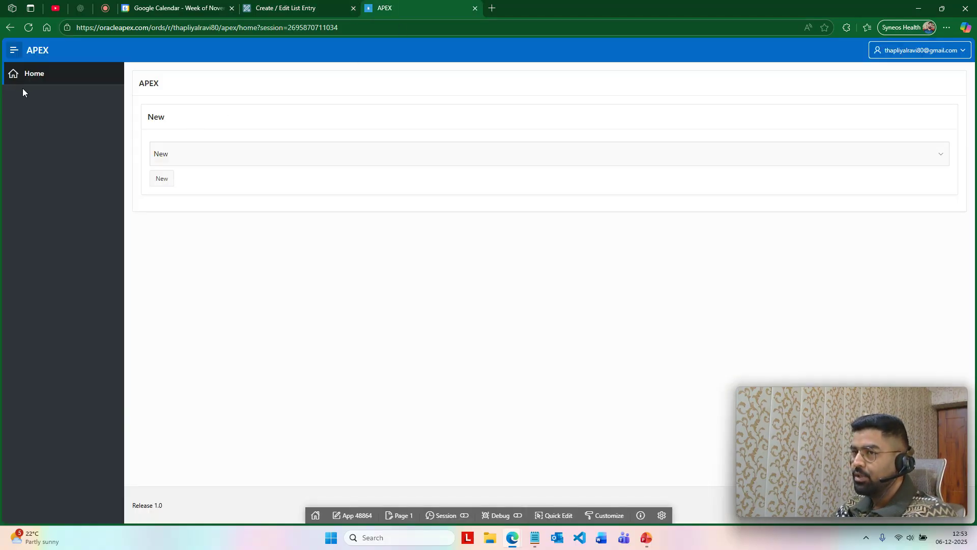
left_click(275, 8)
left_click(159, 199)
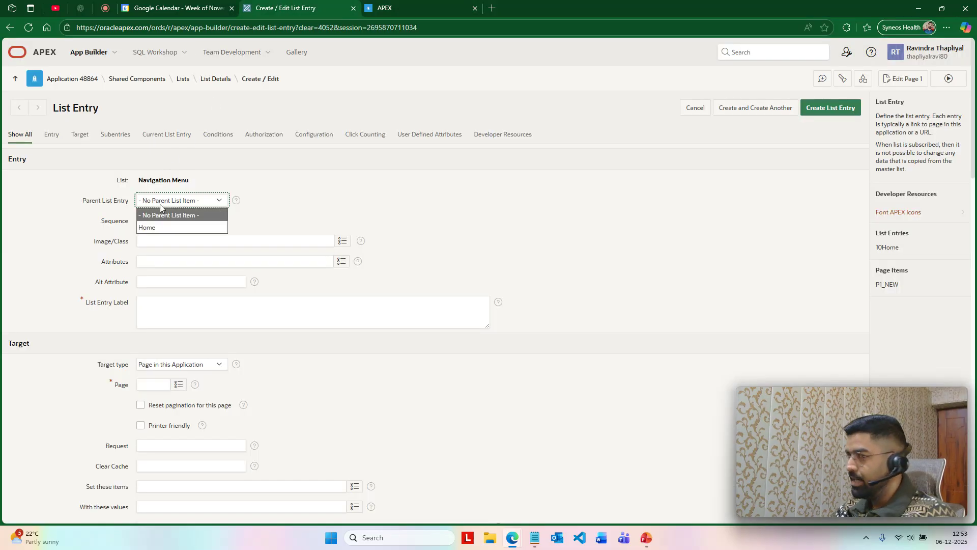
left_click(163, 225)
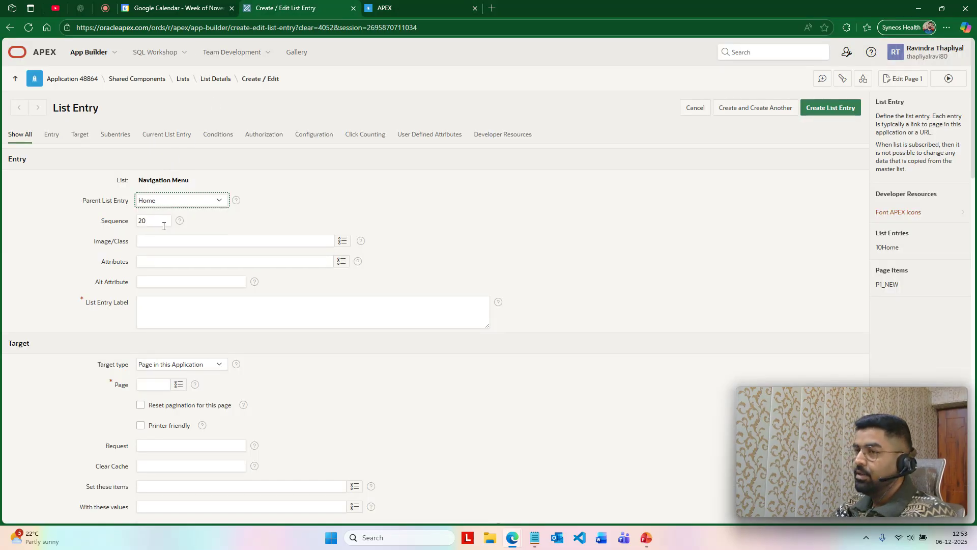
left_click(159, 203)
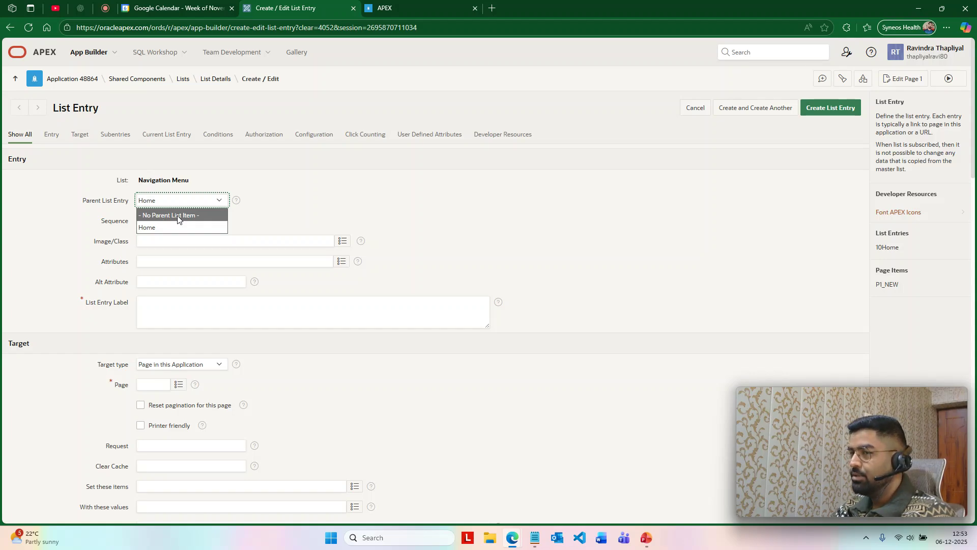
left_click(178, 216)
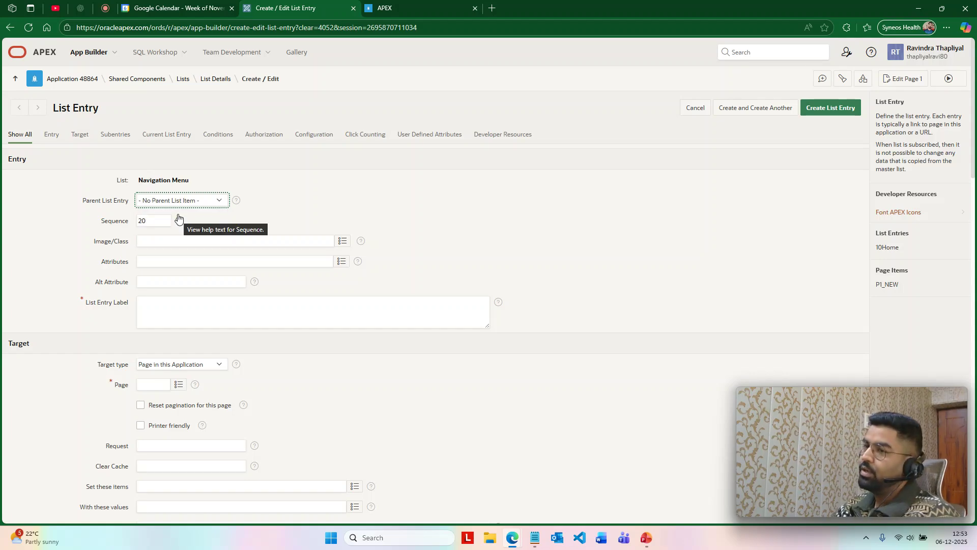
Step: Check the Home icon in the running application and set the new entry's image to the fa-3d-mode icon
left_click(153, 241)
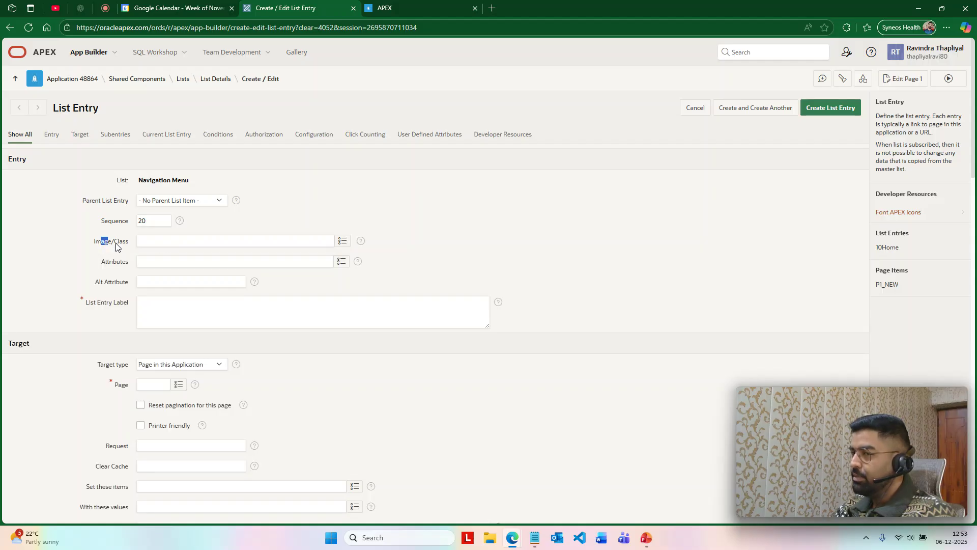
left_click(465, 6)
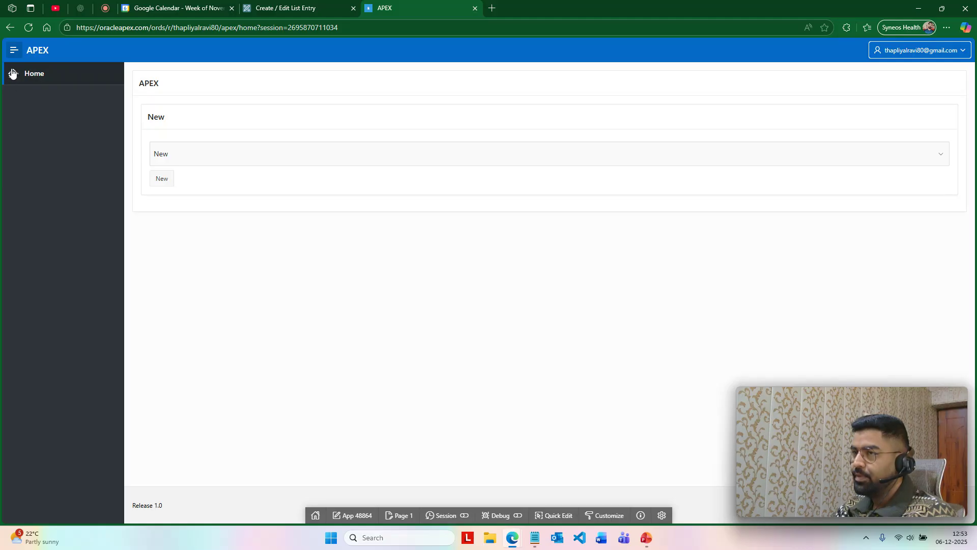
left_click(292, 7)
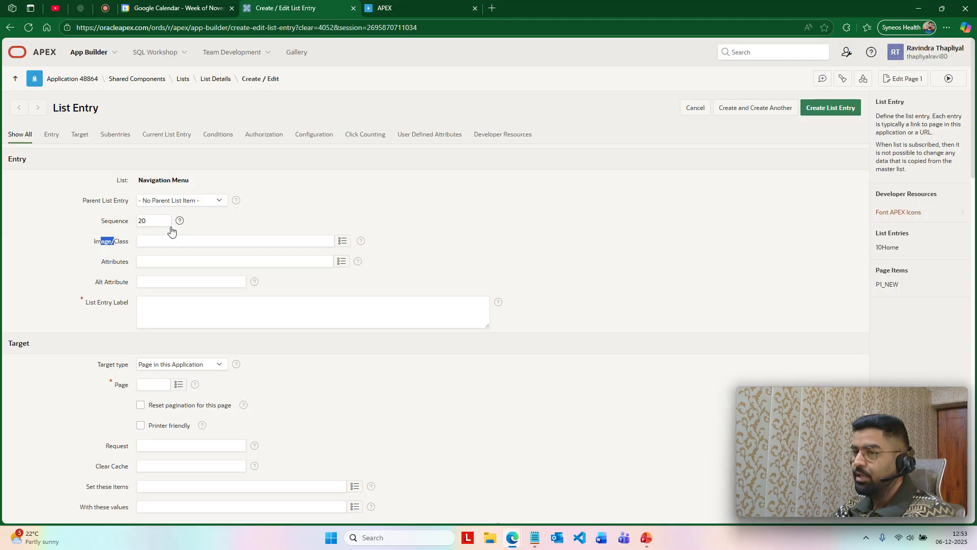
left_click(343, 242)
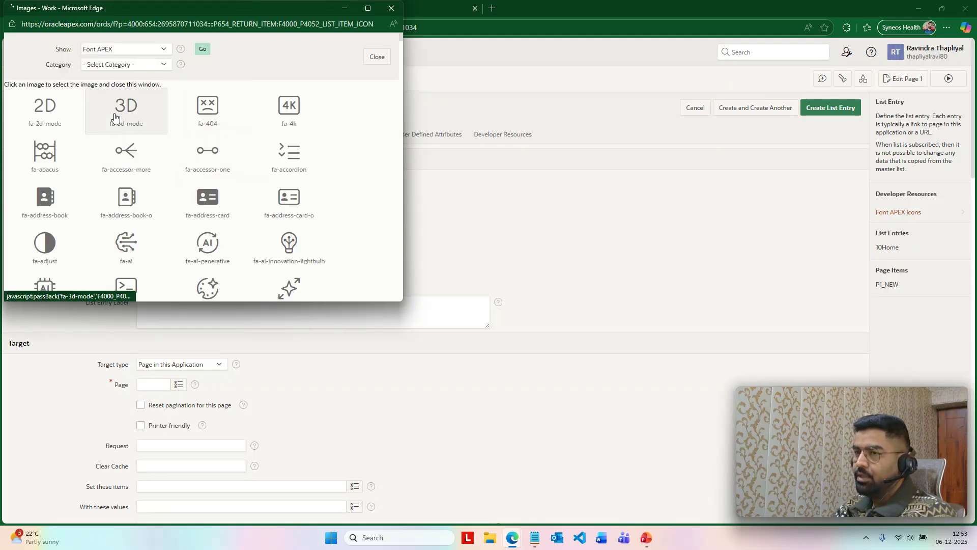
left_click(127, 111)
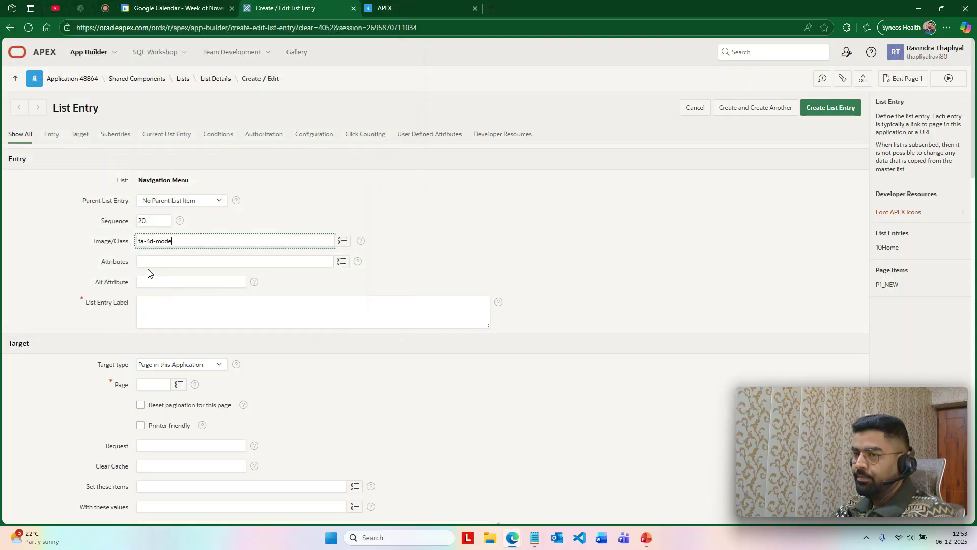
Step: Label the list entry APEX, target page 1 (Home) of this application, and create the entry
left_click(147, 263)
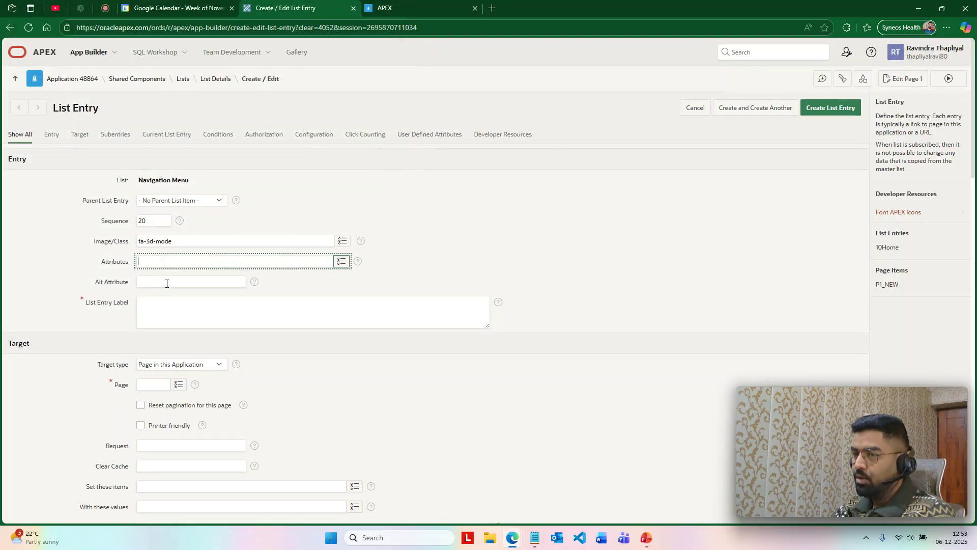
left_click(233, 320)
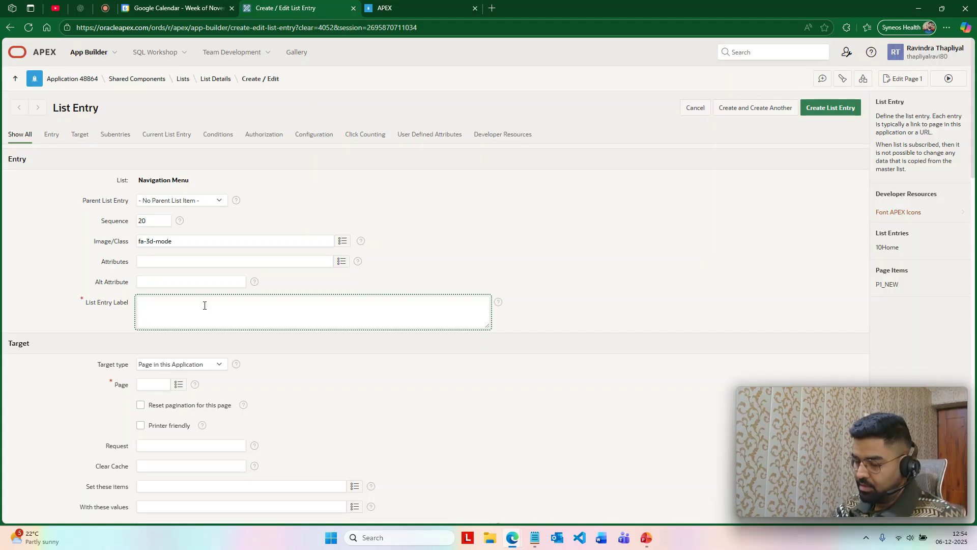
type("APEX")
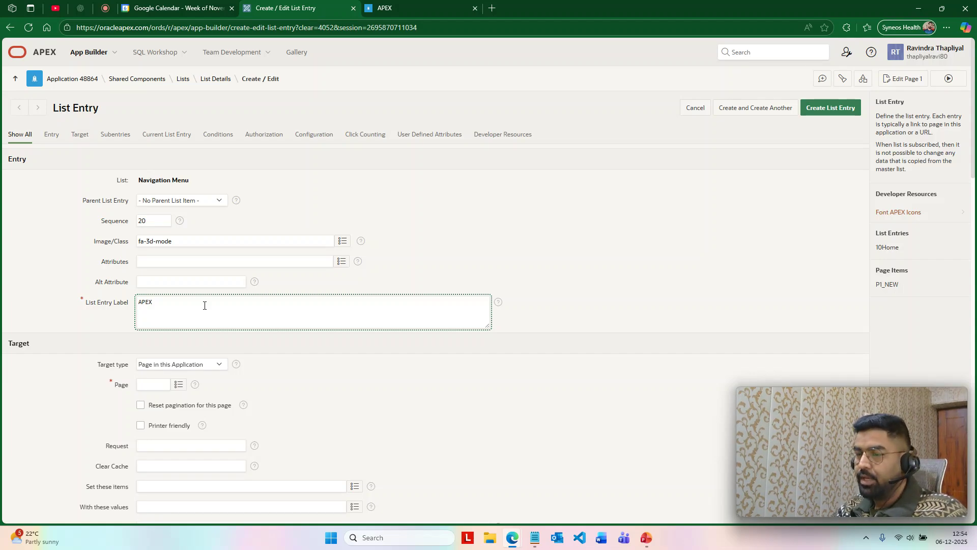
left_click(178, 384)
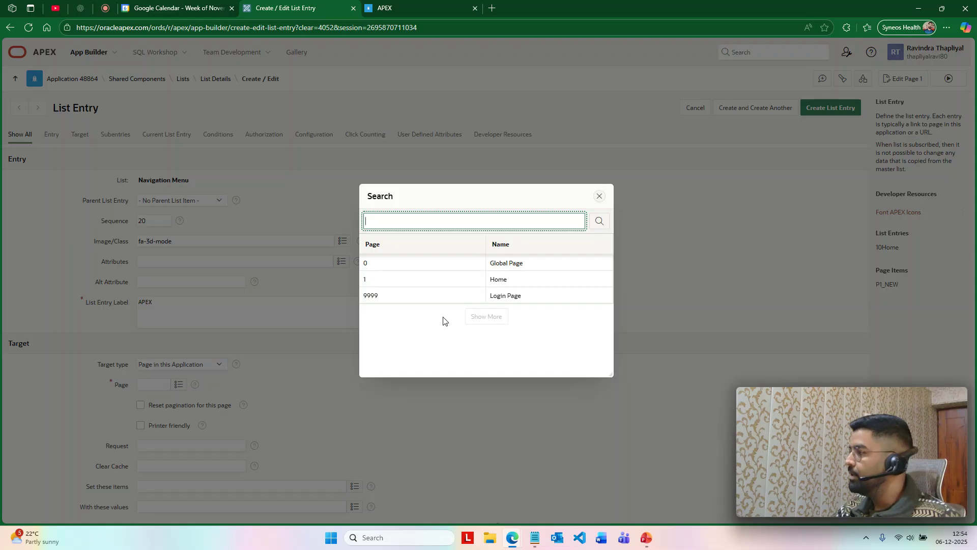
left_click(370, 283)
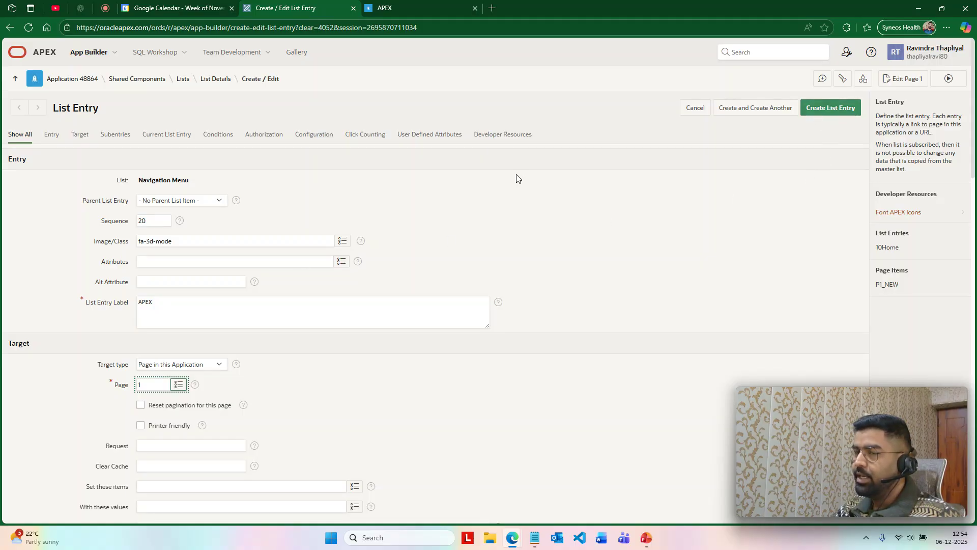
left_click(389, 10)
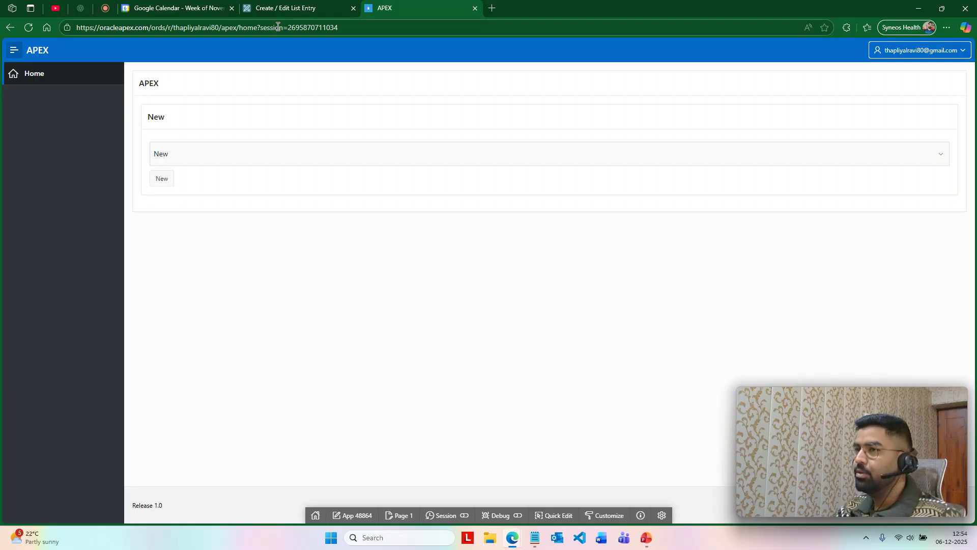
left_click(278, 10)
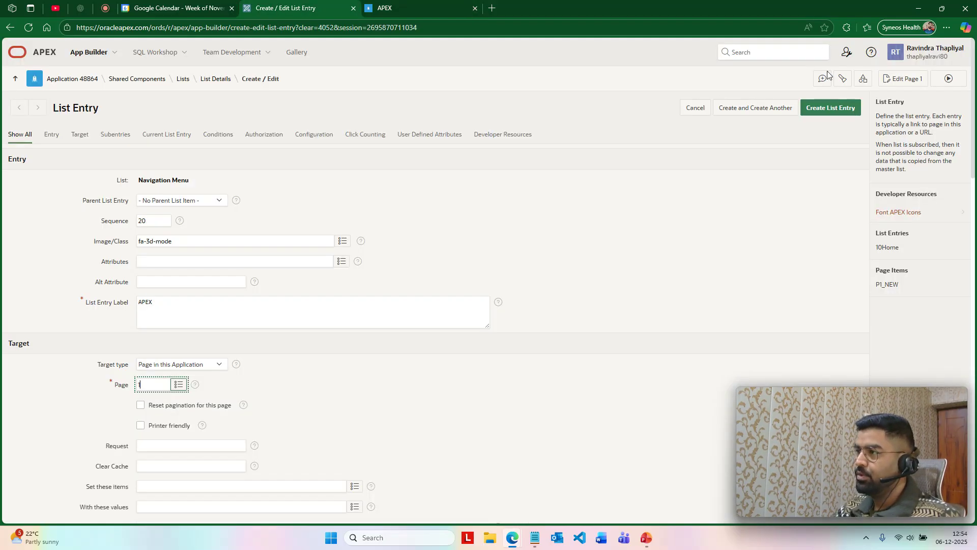
left_click(831, 111)
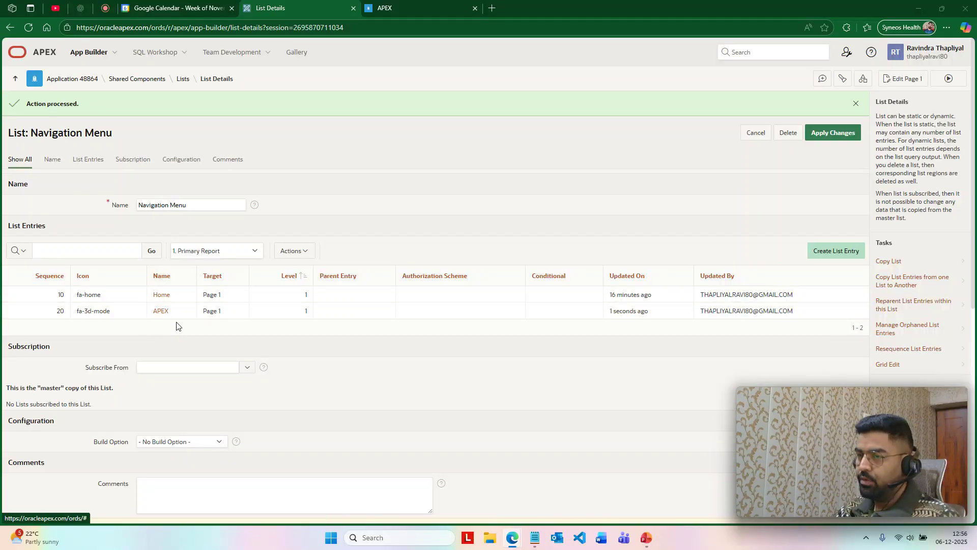
Step: Reload the running application and follow the APEX entry in its navigation menu
left_click(400, 5)
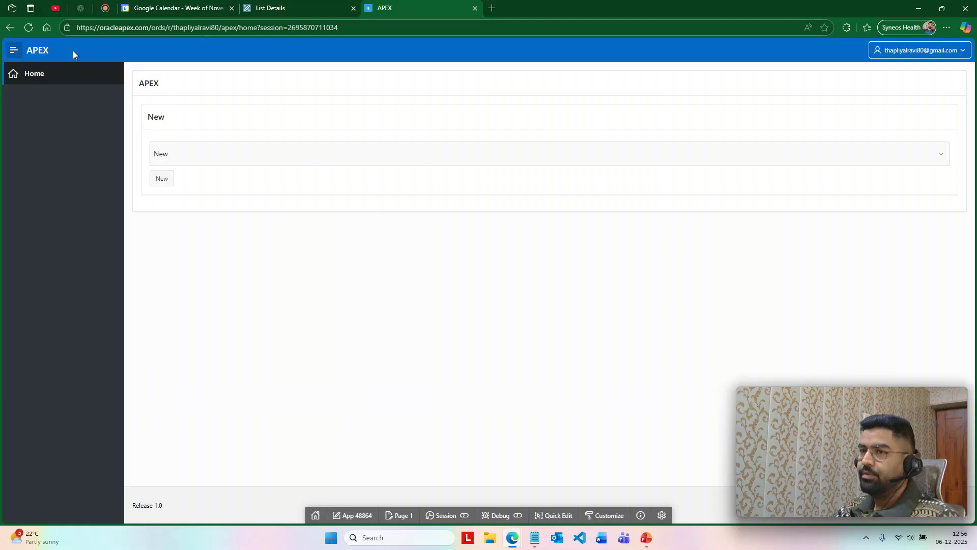
left_click(29, 28)
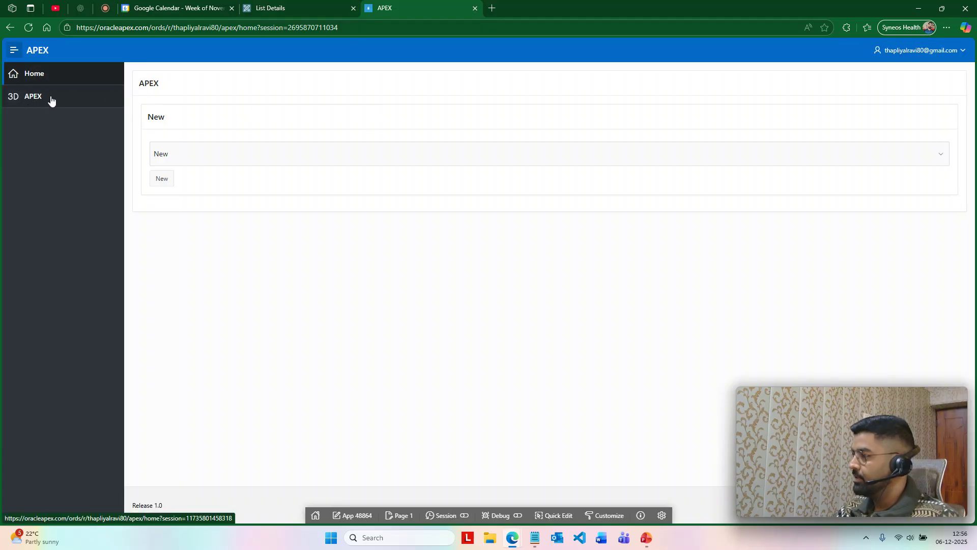
left_click(51, 102)
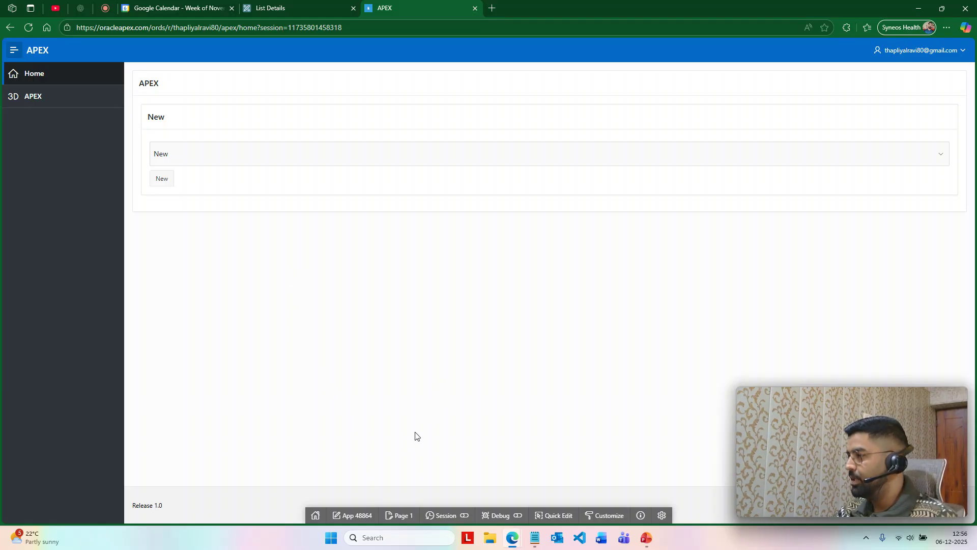
Step: Set Home as the parent of the APEX entry in the Navigation Menu list and apply the changes
left_click(311, 4)
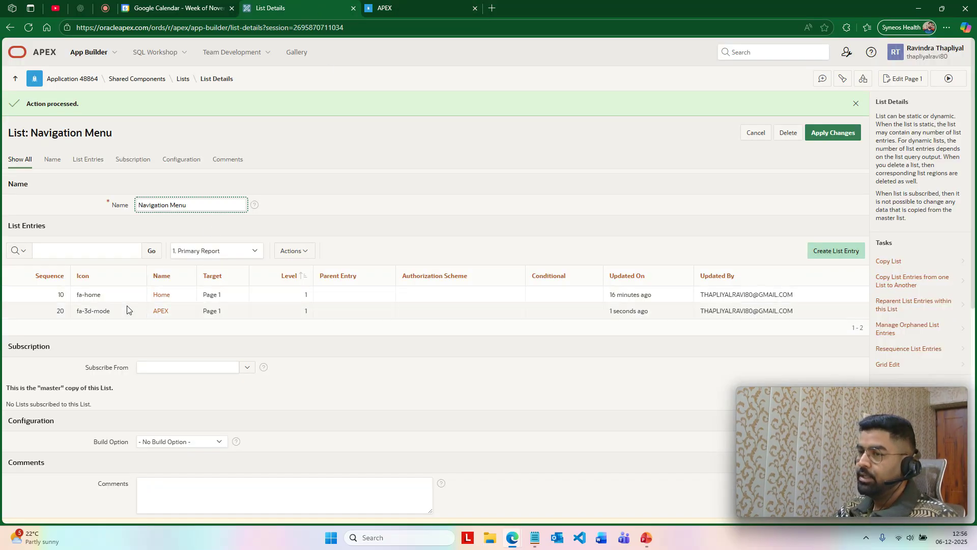
left_click(161, 313)
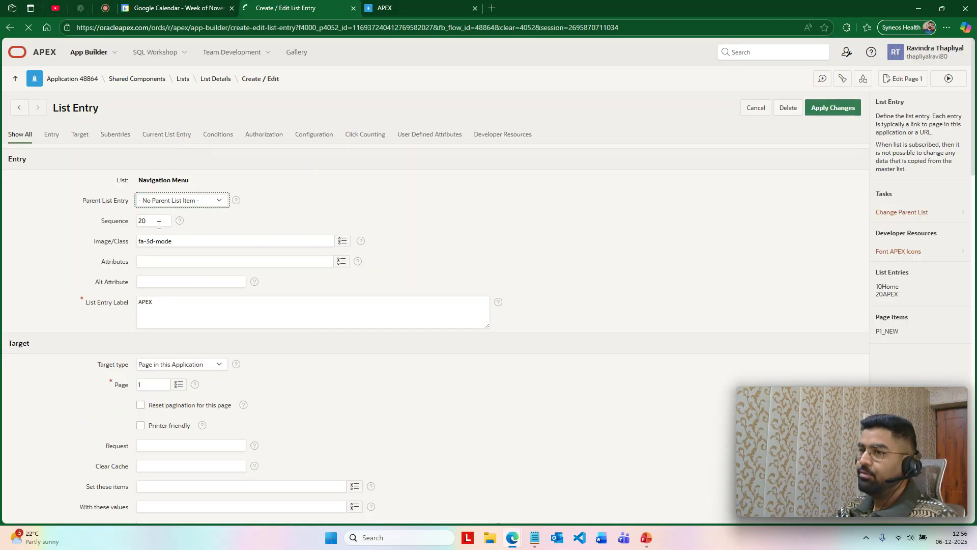
left_click(169, 204)
left_click(172, 224)
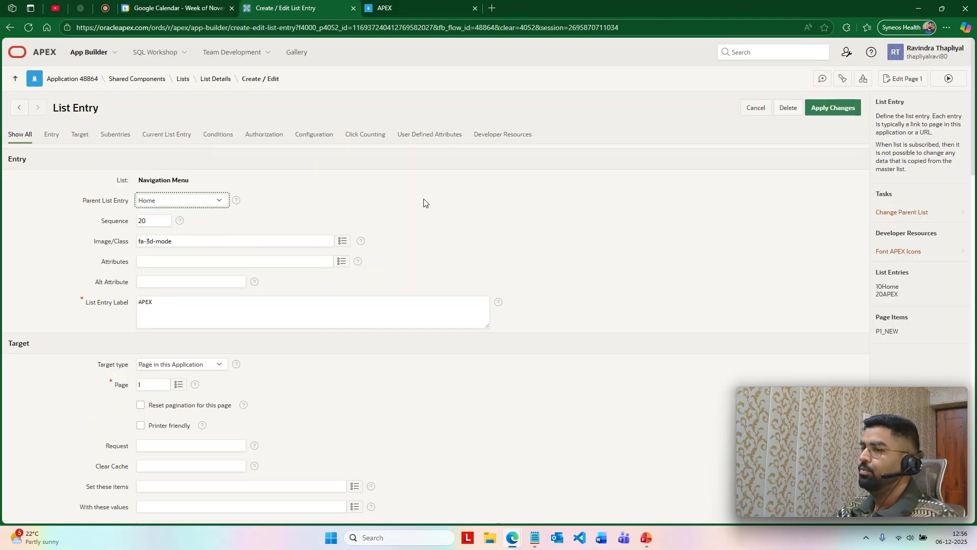
left_click(844, 110)
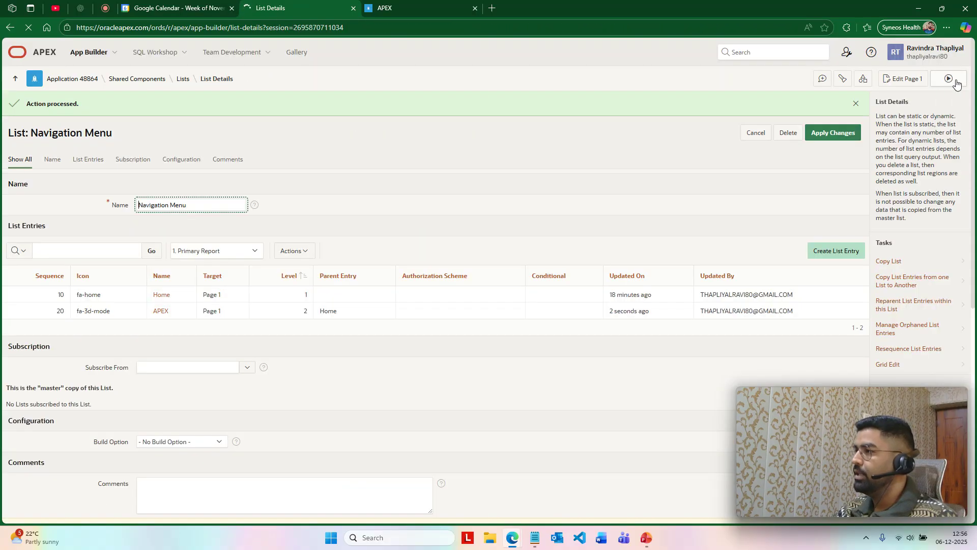
Step: Run the application and collapse and expand the Home menu to view its nested APEX entry
left_click(957, 83)
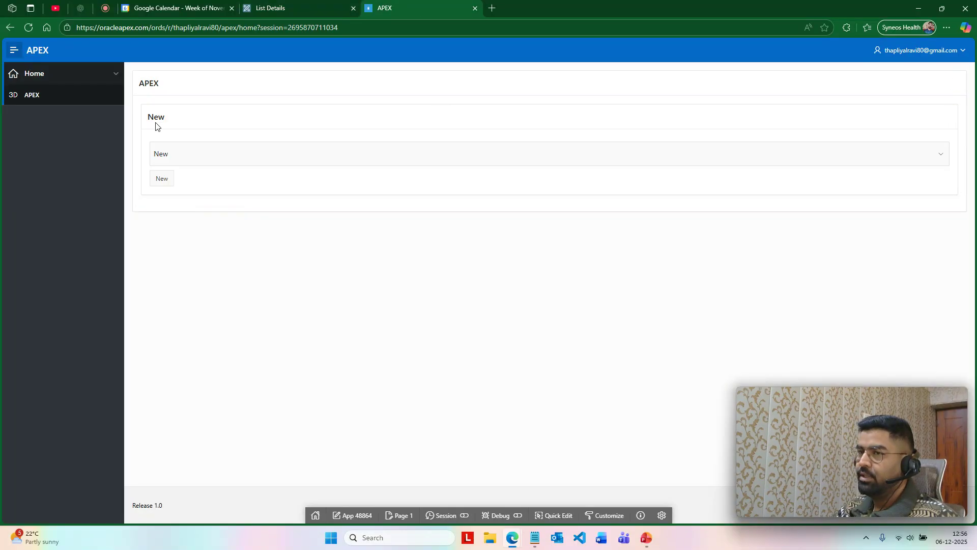
left_click(115, 76)
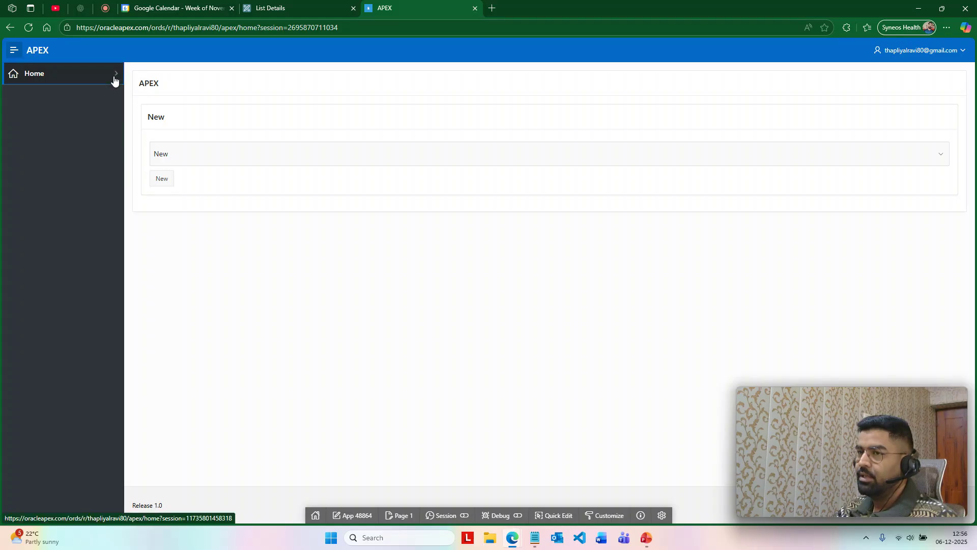
left_click(114, 76)
left_click(115, 77)
left_click(116, 76)
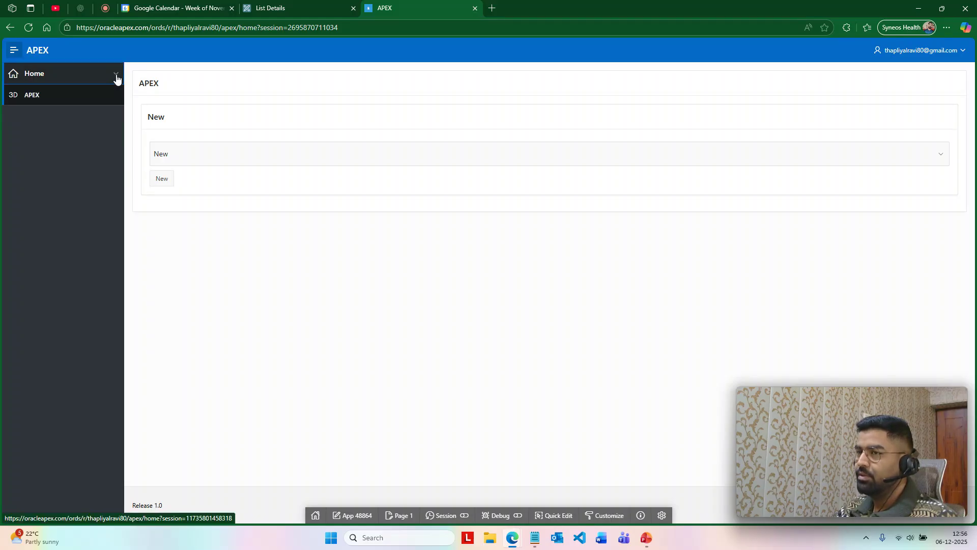
Step: Collapse and expand the Home submenu in the running application again to show its nested entry
left_click(116, 76)
left_click(116, 76)
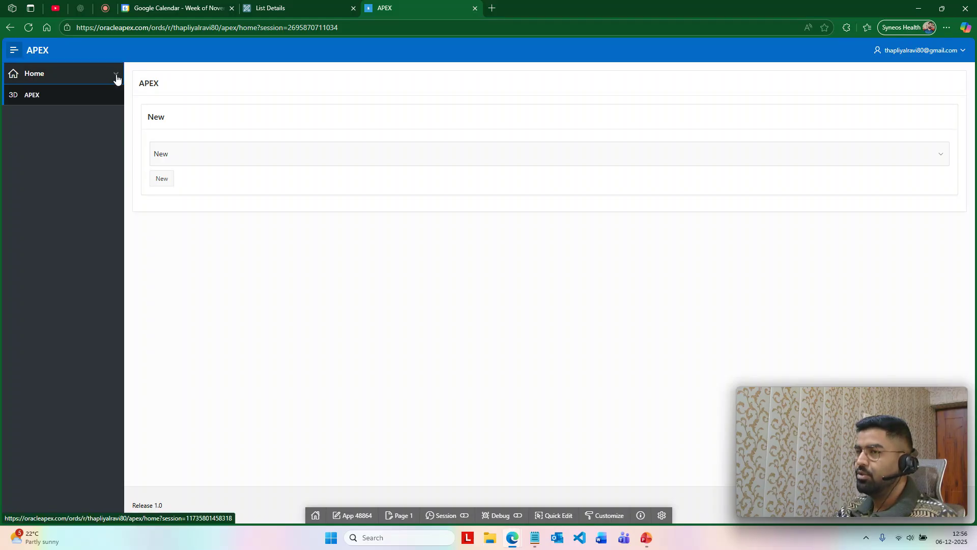
left_click(116, 76)
left_click(116, 77)
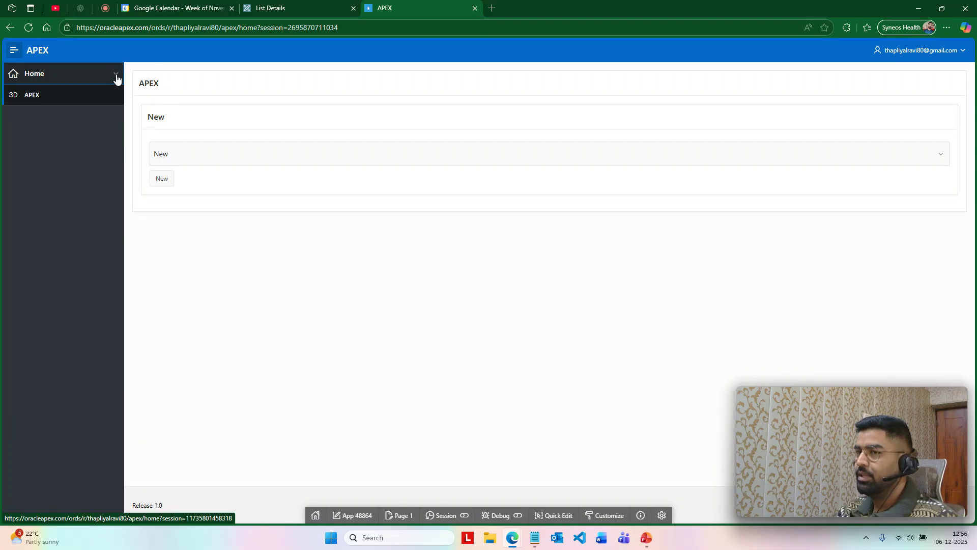
Step: Return to the Navigation Menu list details and review the name, subscription, configuration and list entries sections
left_click(313, 5)
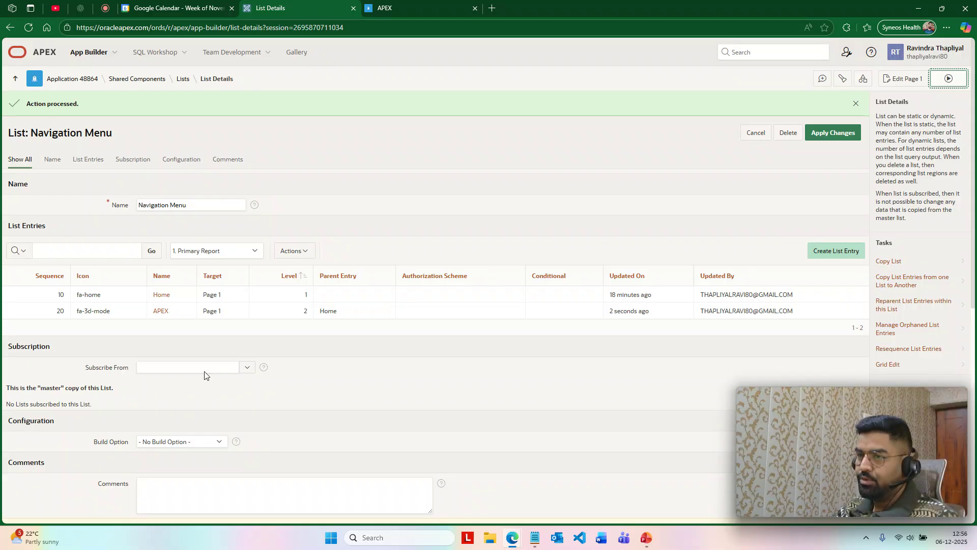
scroll(218, 366, "down", 4)
scroll(219, 369, "up", 4)
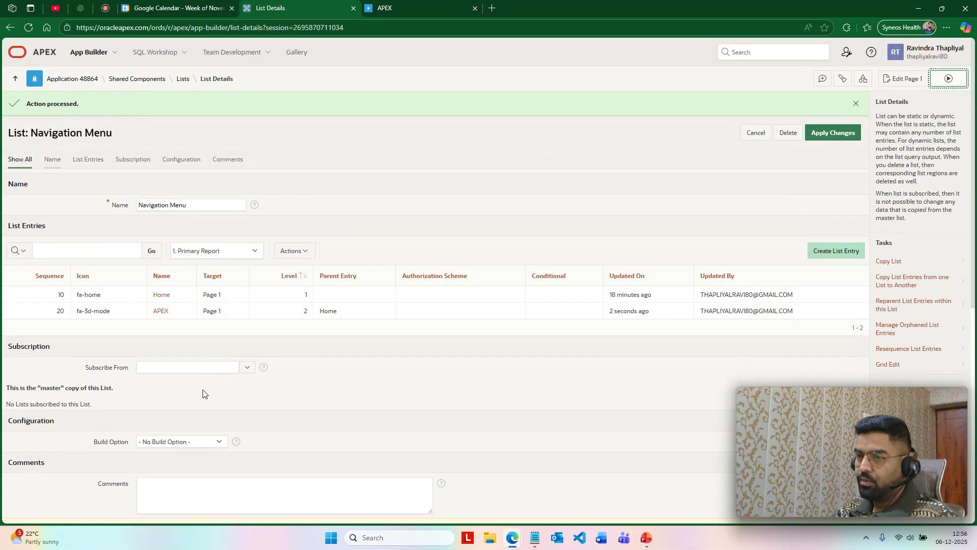
left_click(183, 441)
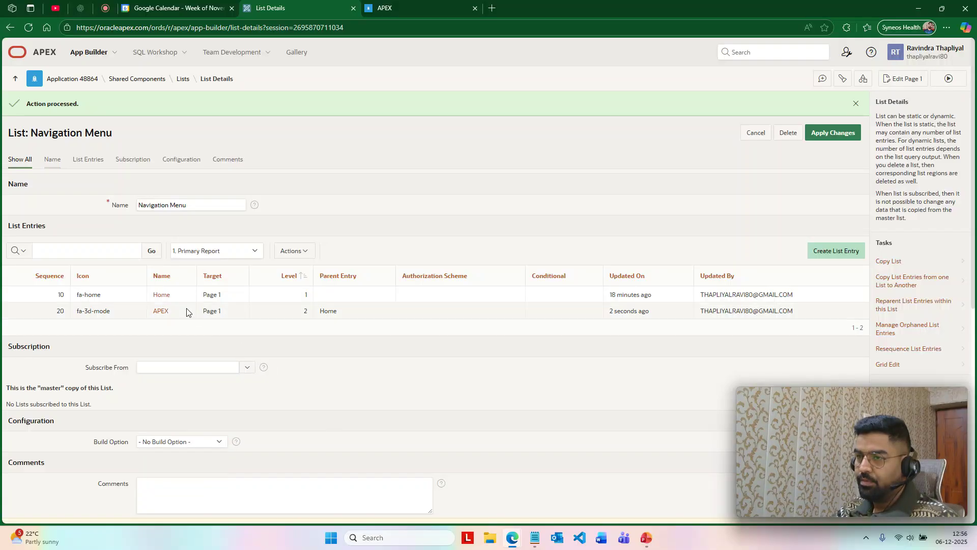
left_click(193, 206)
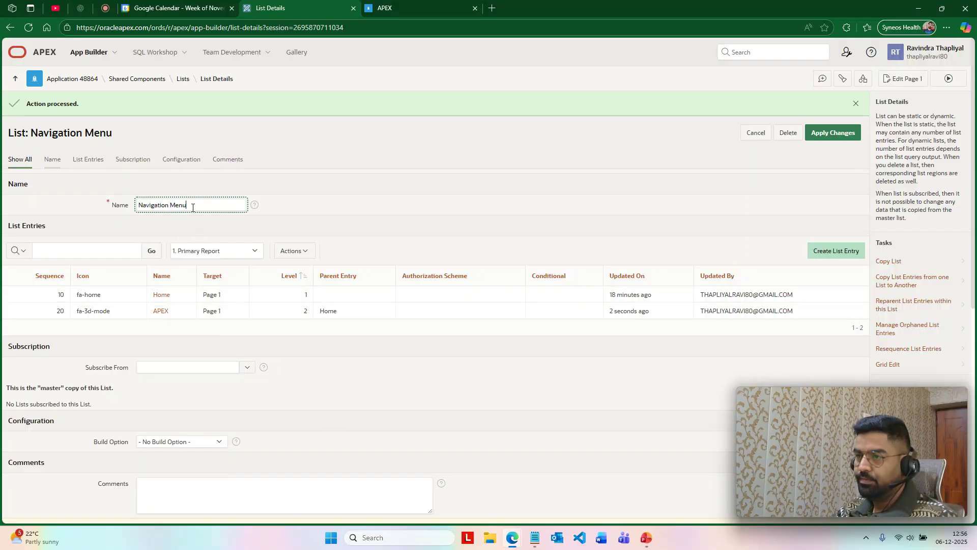
left_click(240, 250)
left_click(237, 251)
left_click(56, 161)
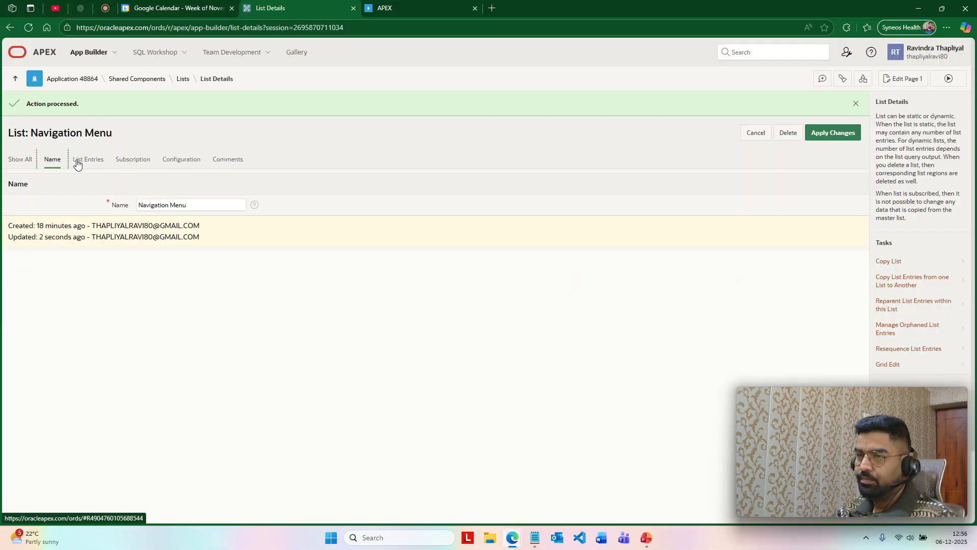
left_click(80, 162)
Step: Reopen the Navigation Menu list from Lists, compare its entries with the running application's menu, and return to Lists
left_click(187, 81)
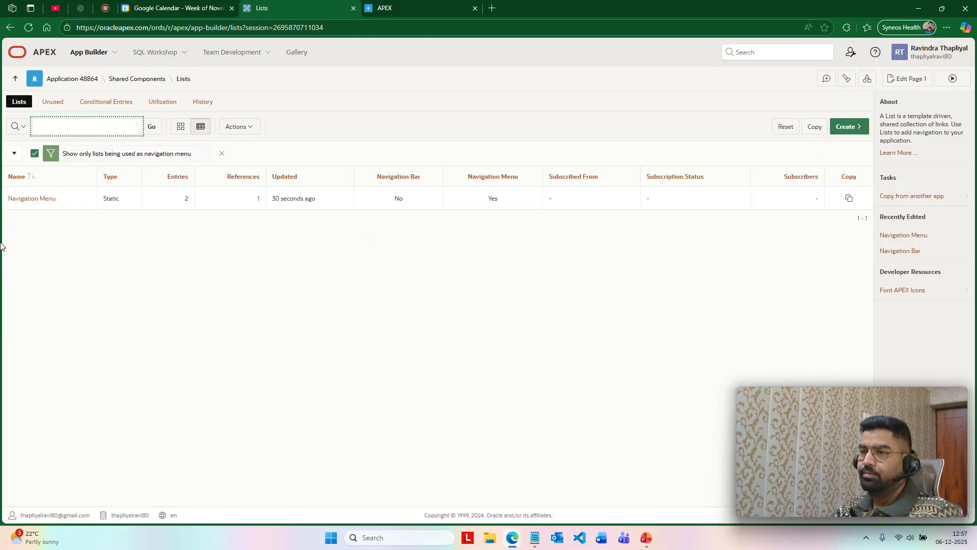
left_click(21, 201)
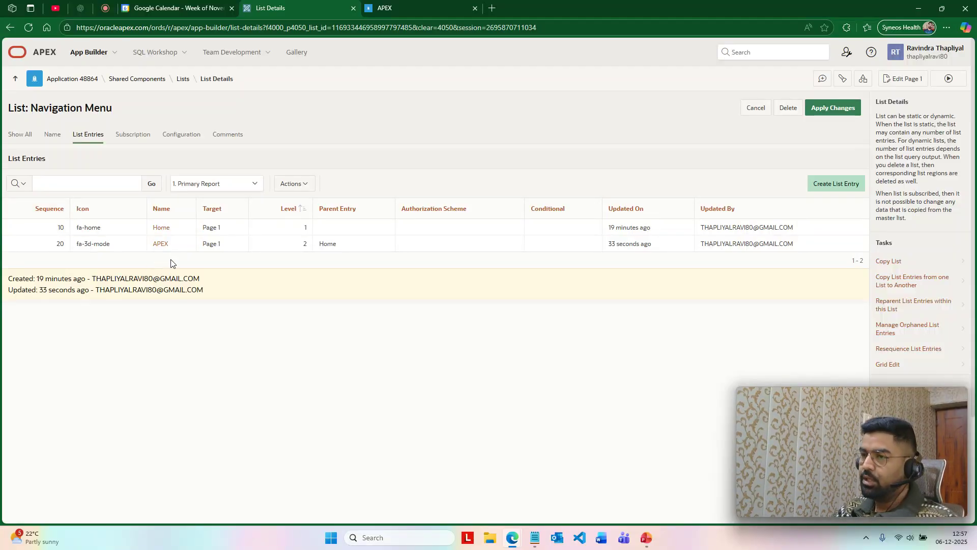
left_click(397, 8)
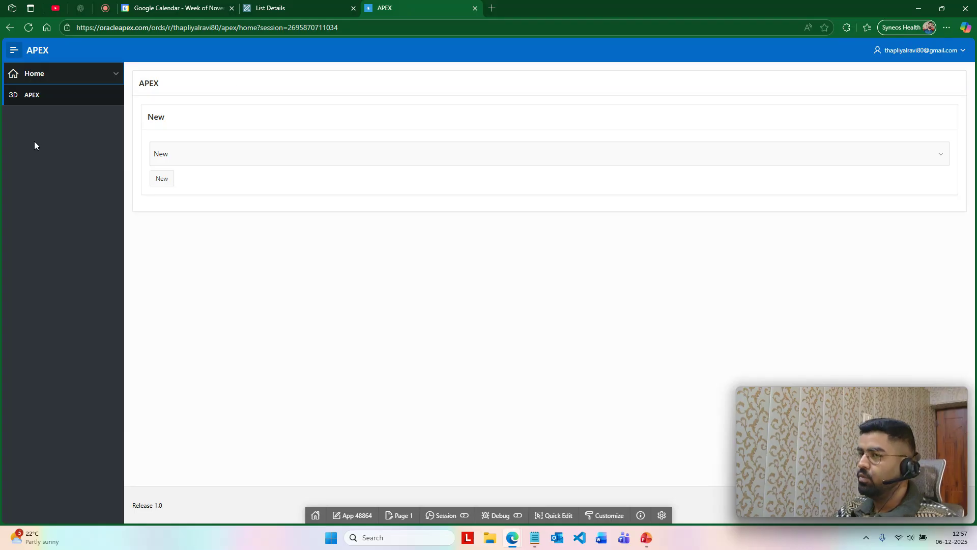
left_click(291, 7)
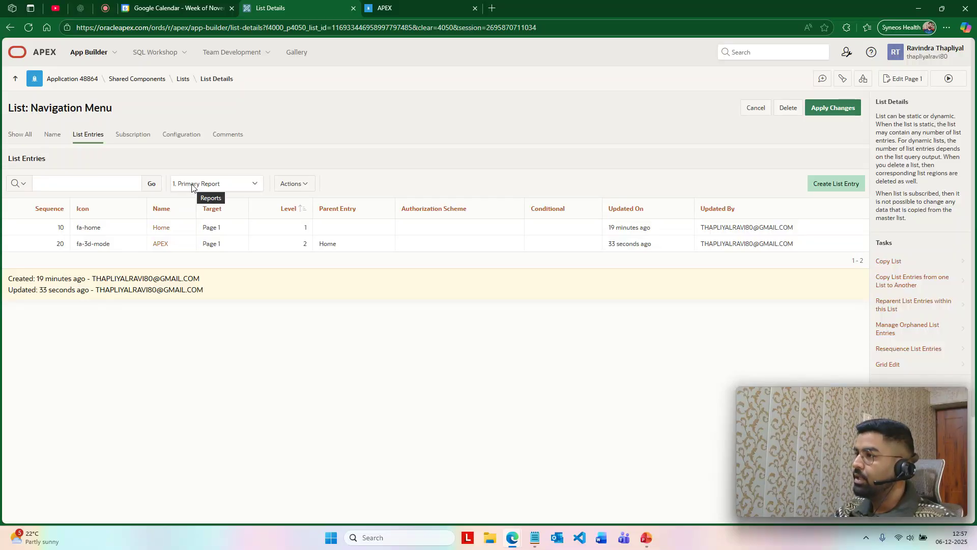
left_click(183, 79)
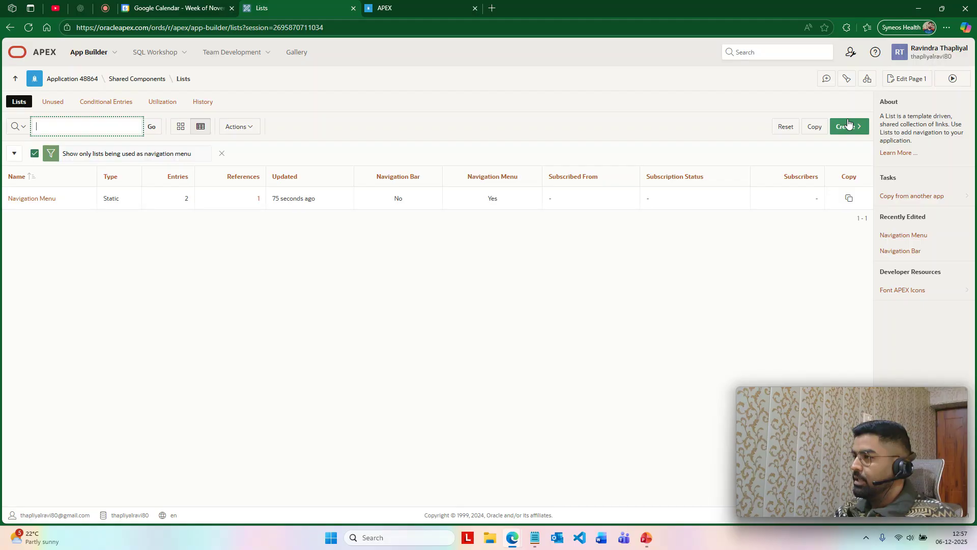
Step: Try creating a dynamic list named APEX, proceed to its SQL query source, and cancel the wizard
left_click(848, 125)
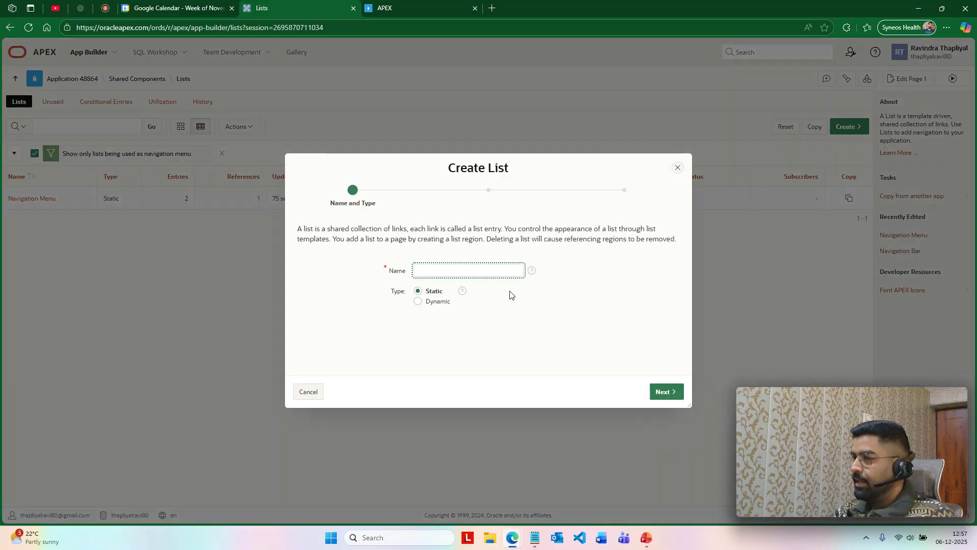
left_click(419, 302)
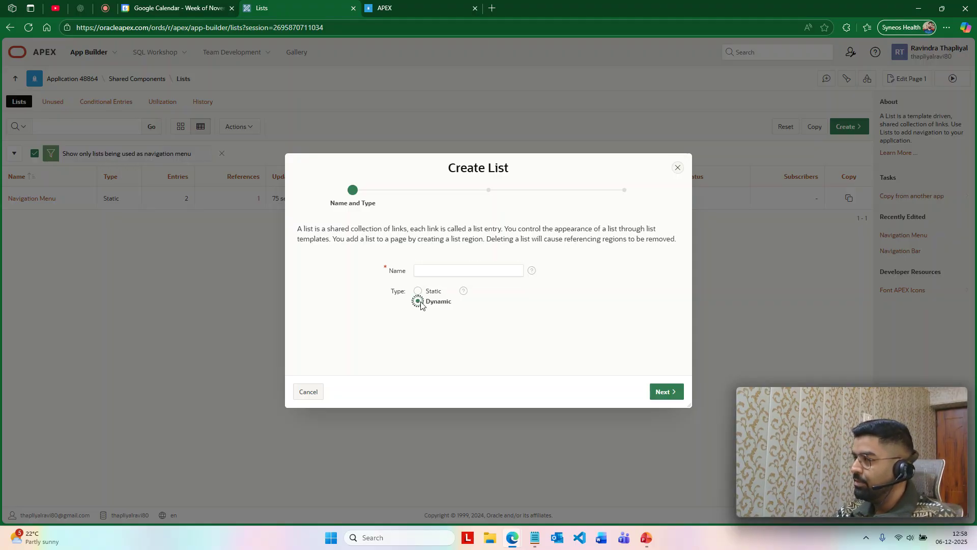
left_click(437, 275)
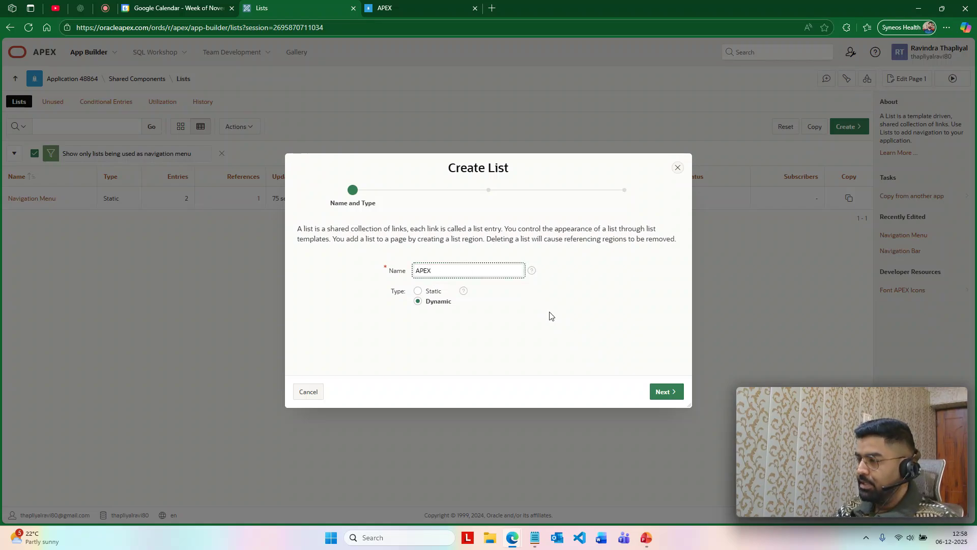
left_click(663, 390)
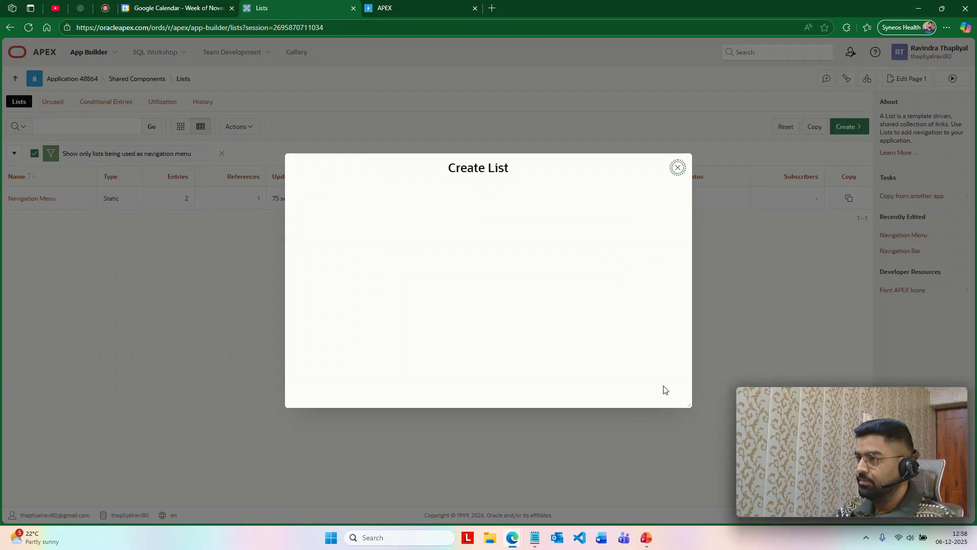
left_click(380, 290)
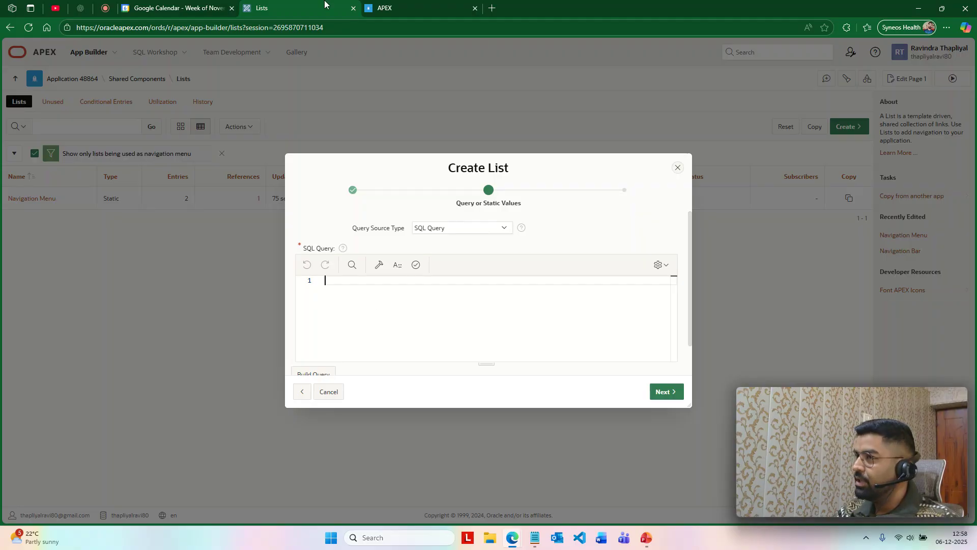
left_click(371, 6)
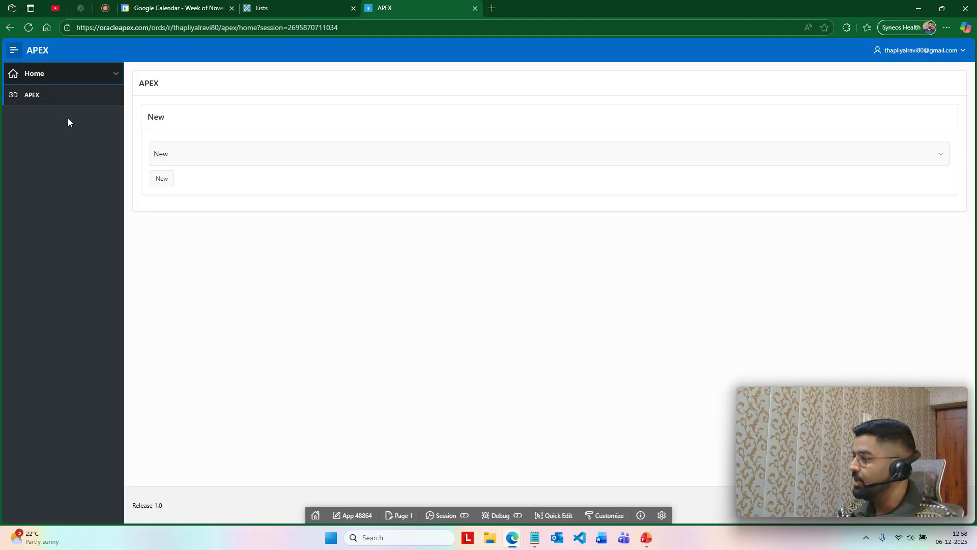
left_click(315, 8)
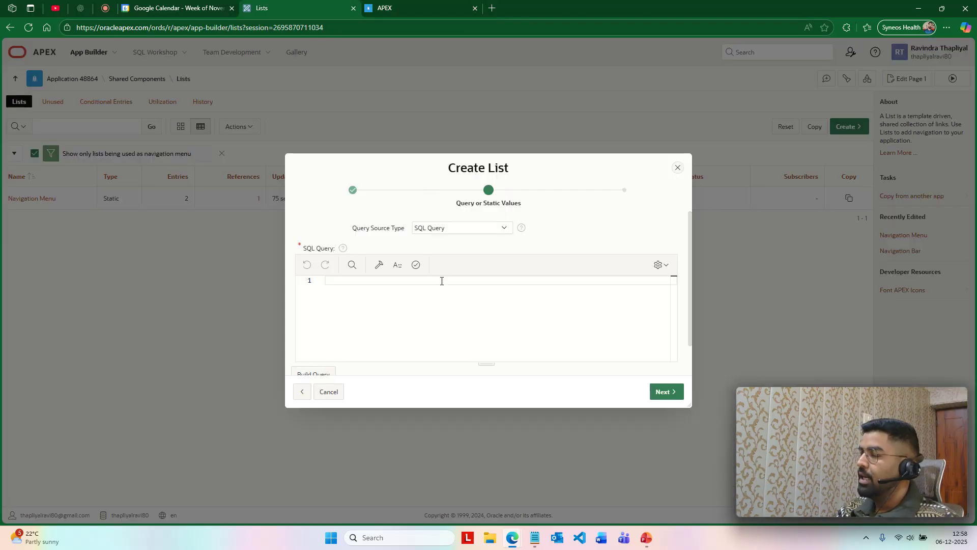
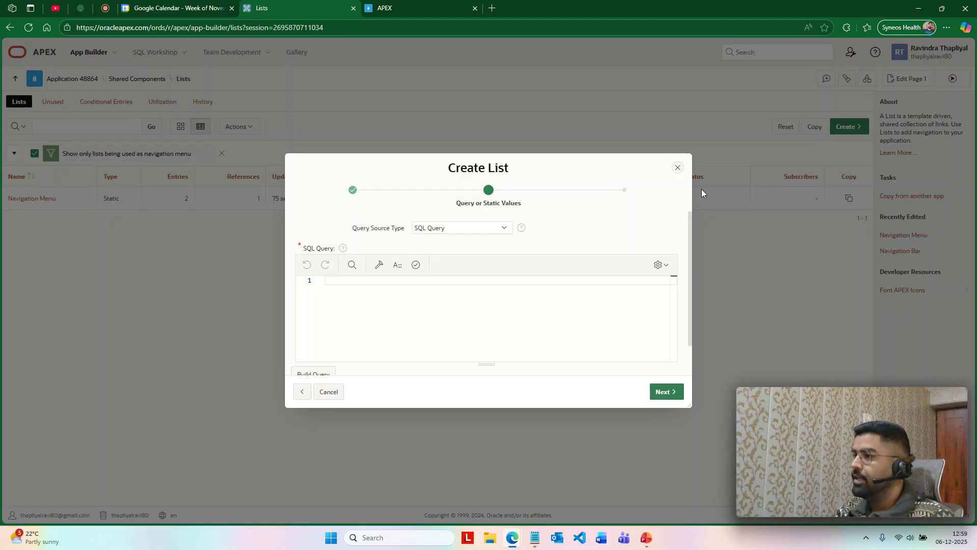
left_click(678, 169)
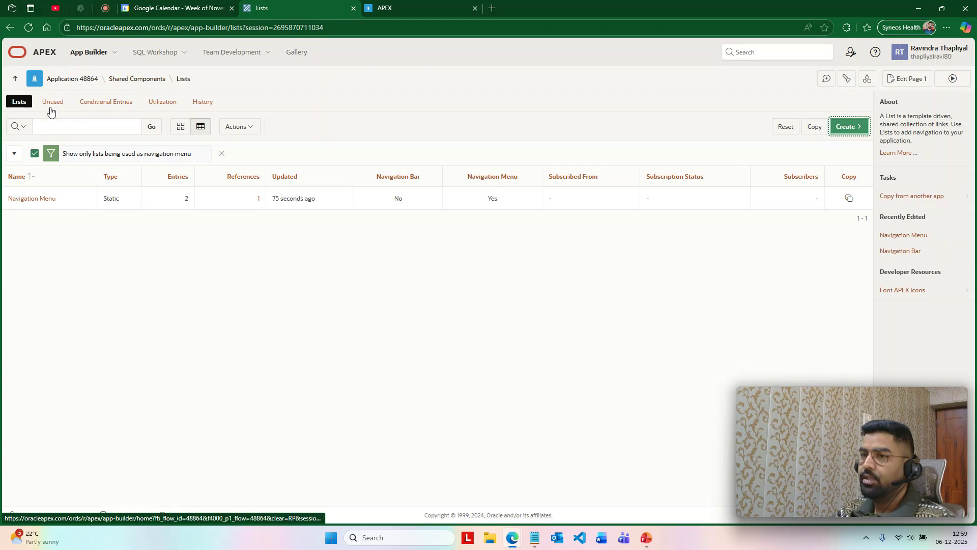
Step: Remove the navigation menu filter from the lists report and open the Navigation Bar list
left_click(229, 155)
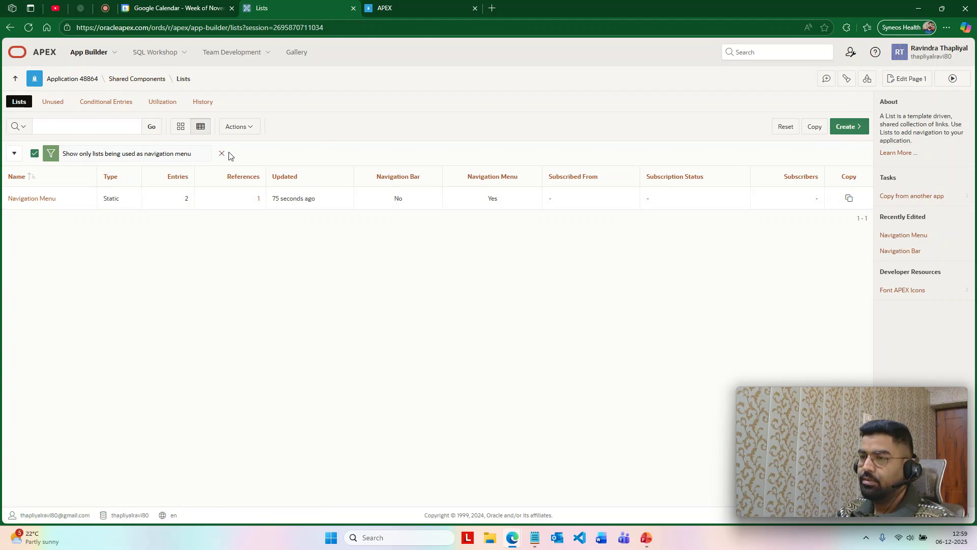
left_click(221, 155)
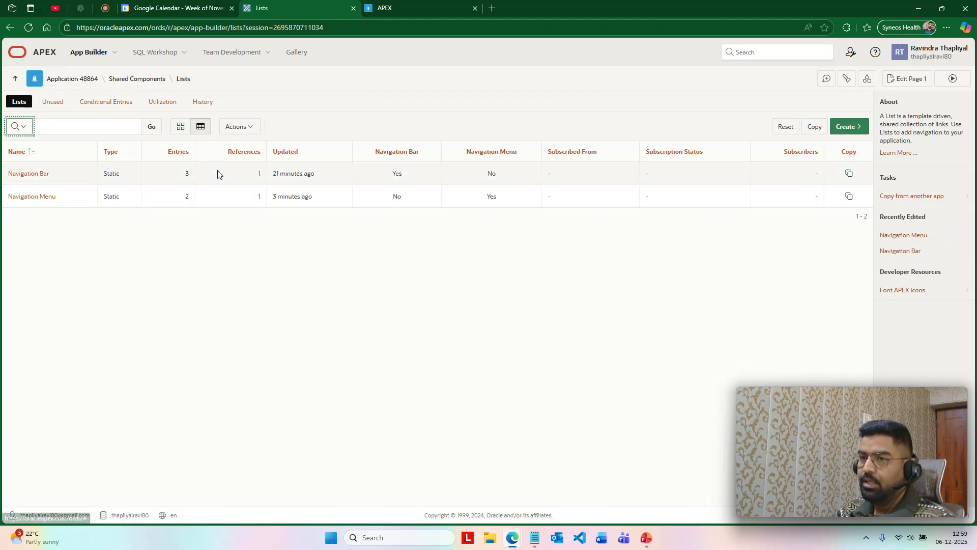
left_click(29, 173)
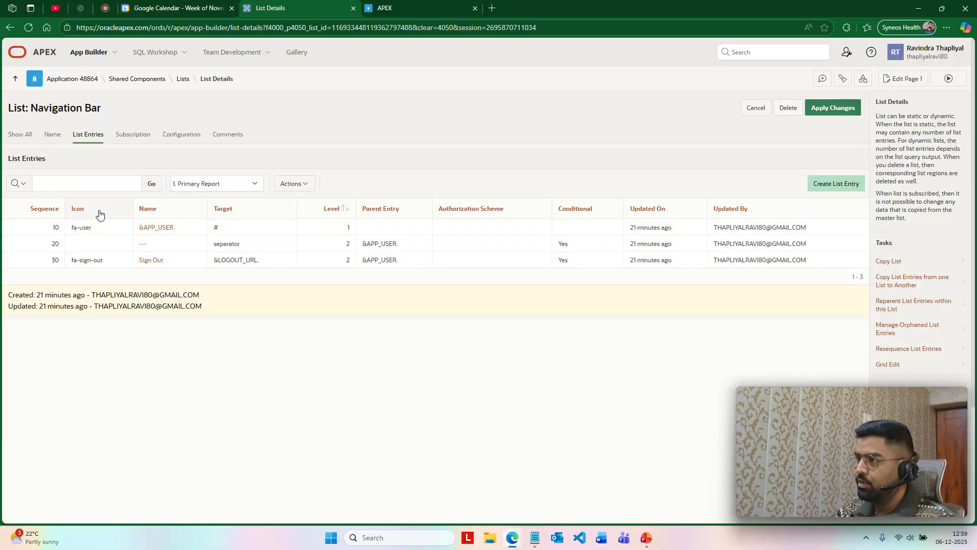
Step: Start a new entry in the Navigation Bar list and give it the fa-address-book icon
left_click(847, 184)
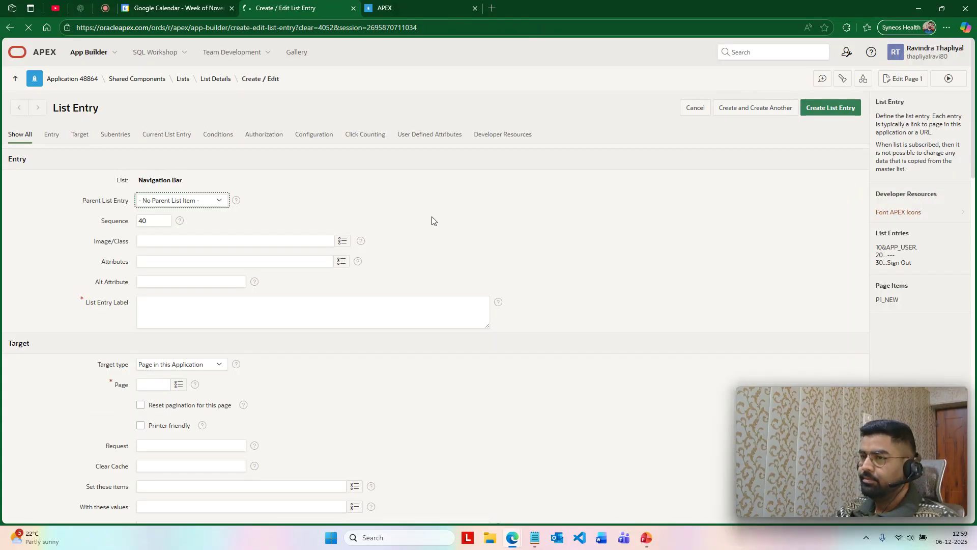
left_click(342, 242)
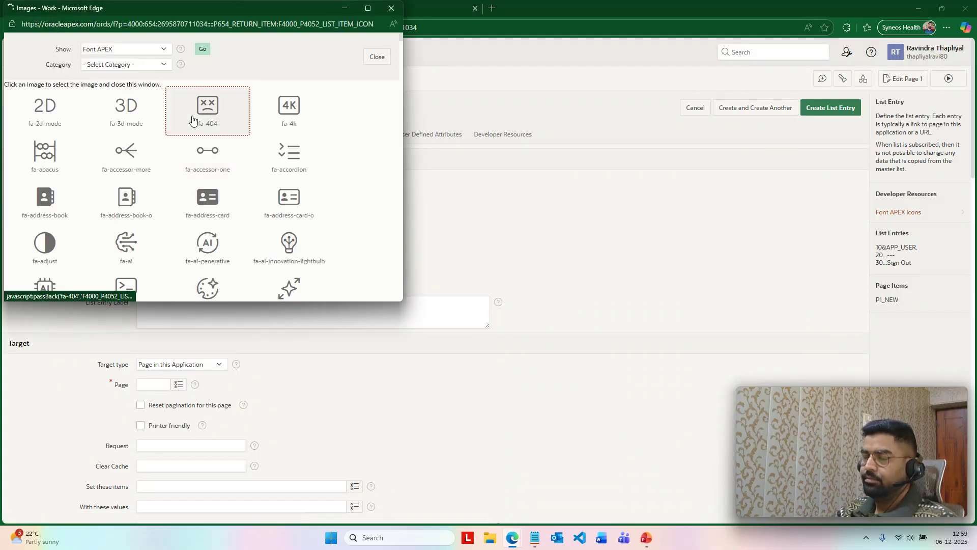
left_click(126, 108)
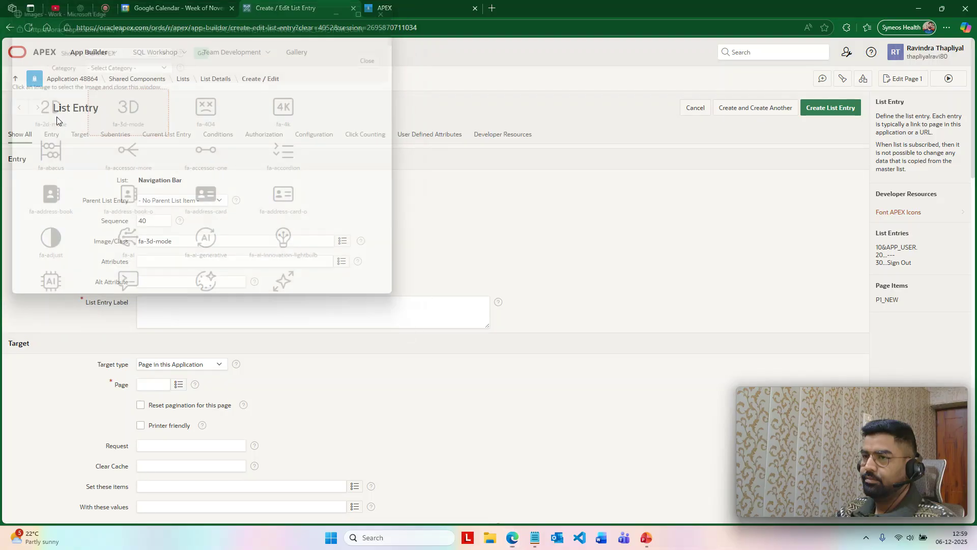
left_click(342, 241)
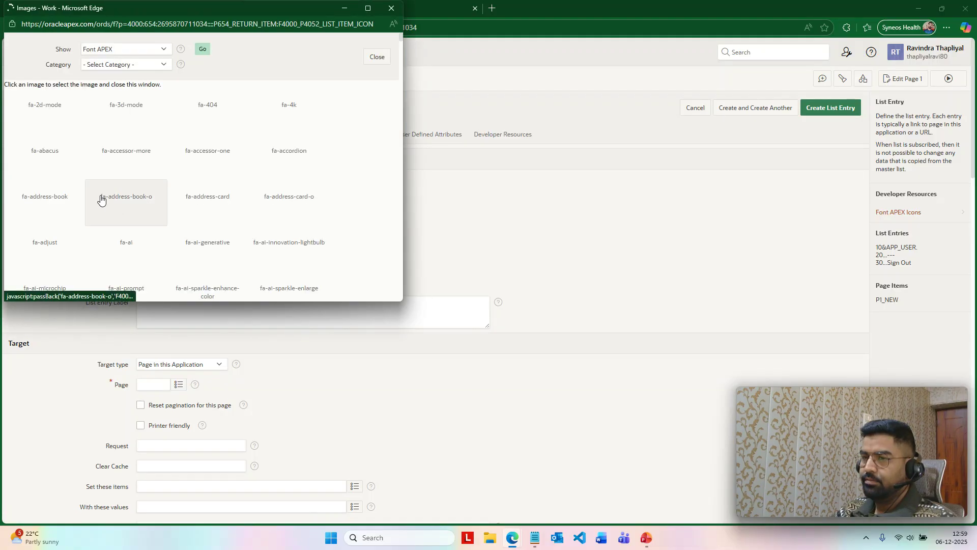
left_click(49, 203)
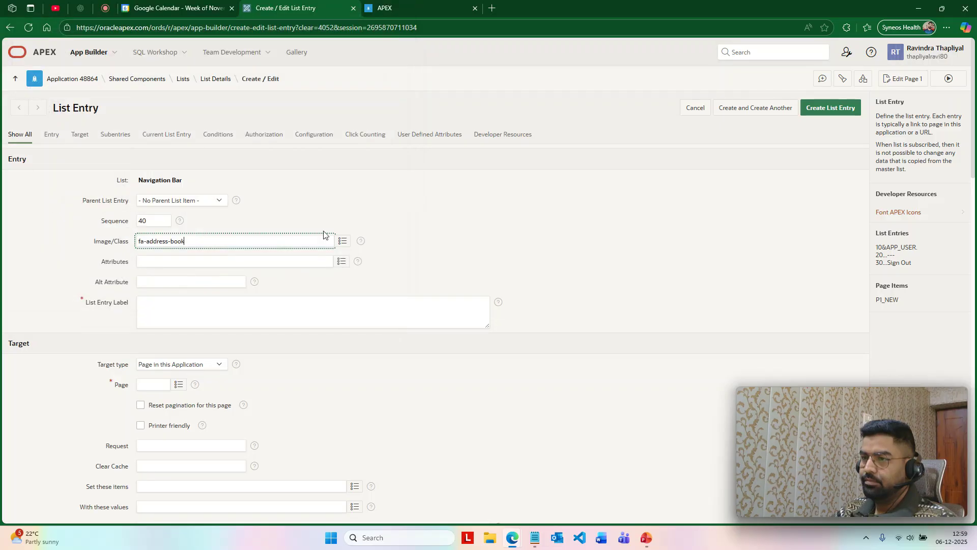
Step: Label the new Navigation Bar entry APEX and set its target to page 1 in this application
left_click(195, 314)
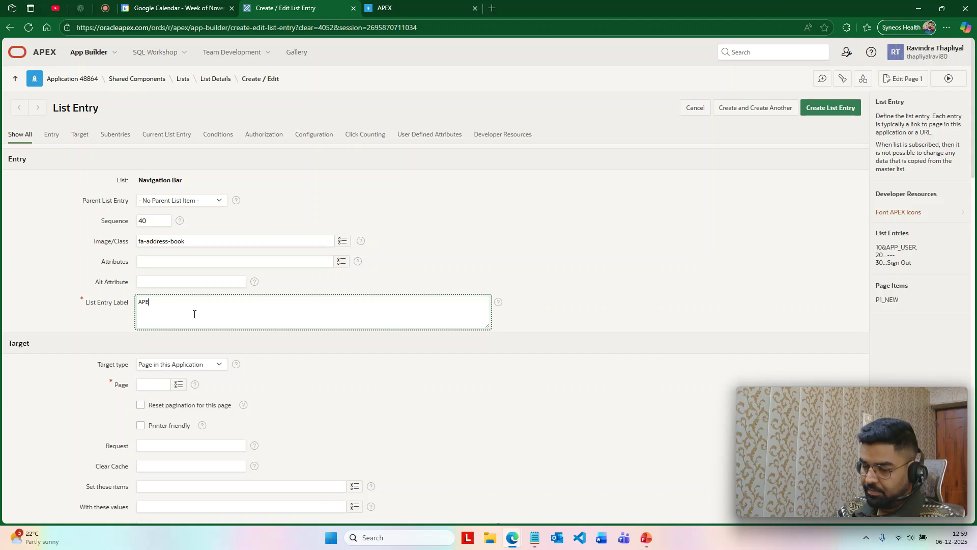
left_click(168, 384)
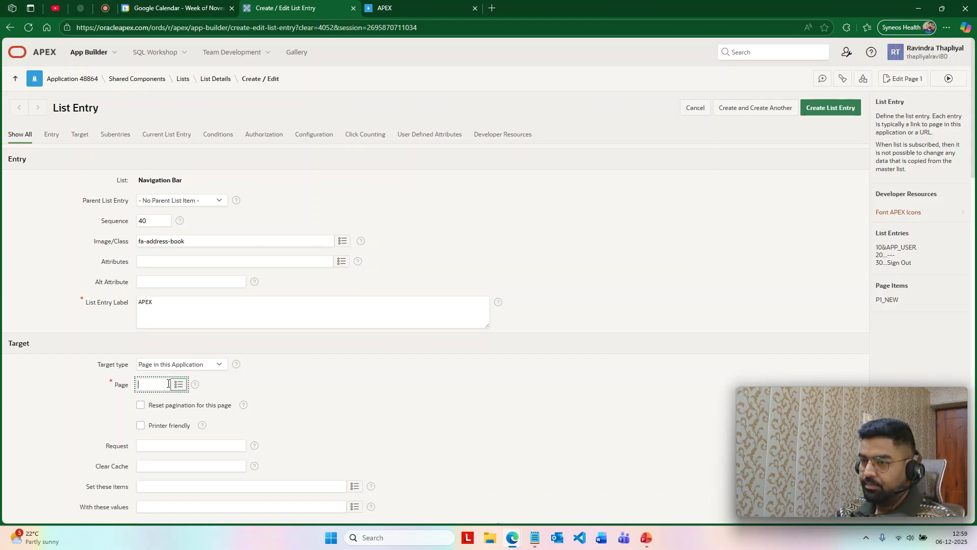
left_click(178, 386)
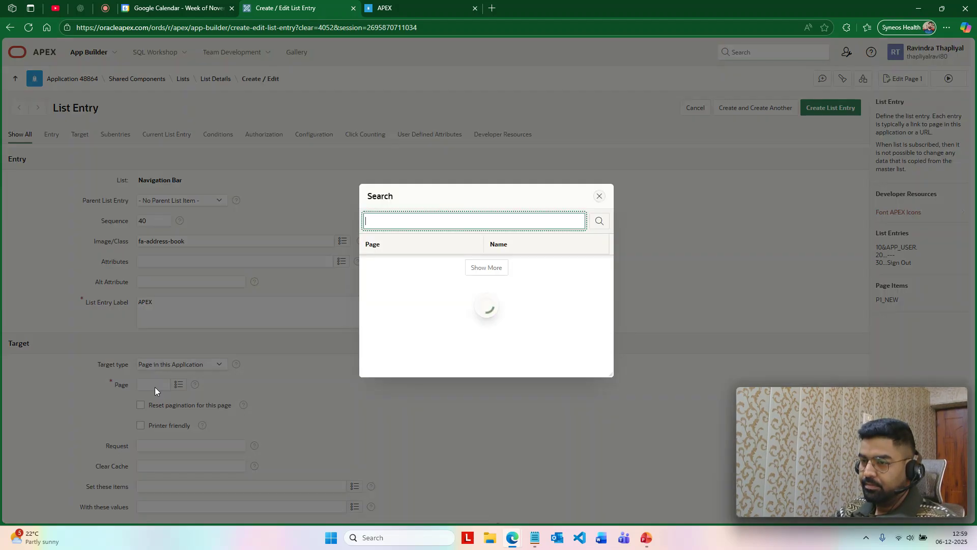
left_click(599, 193)
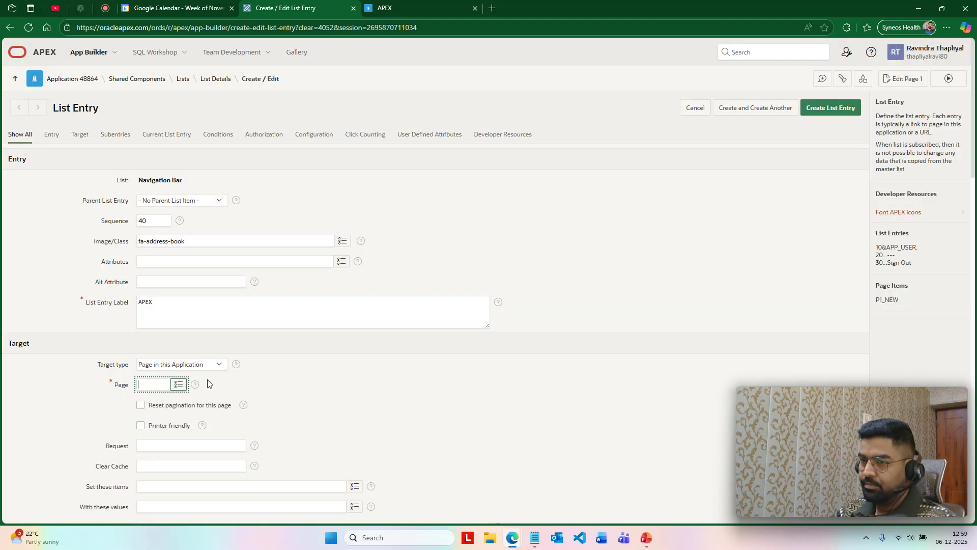
left_click(168, 365)
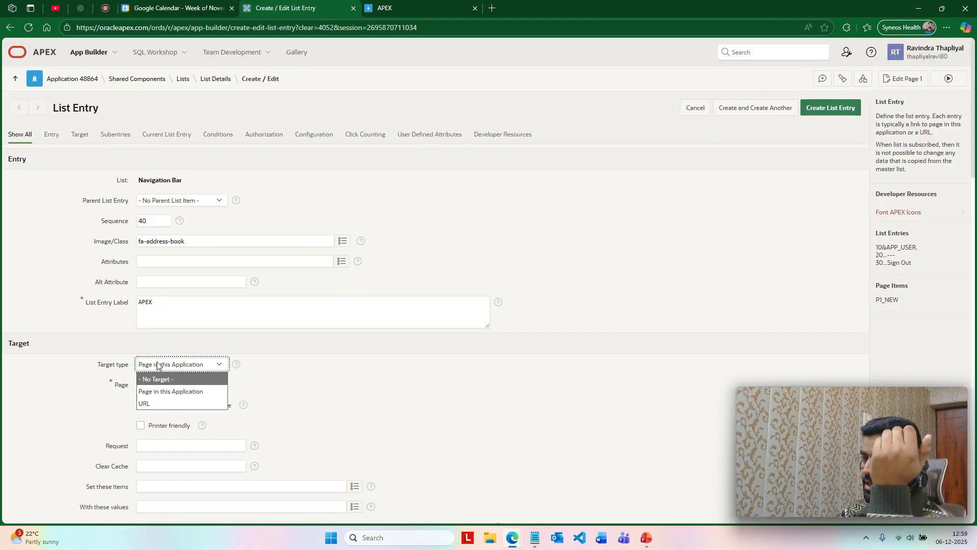
left_click(85, 406)
left_click(142, 389)
type("1")
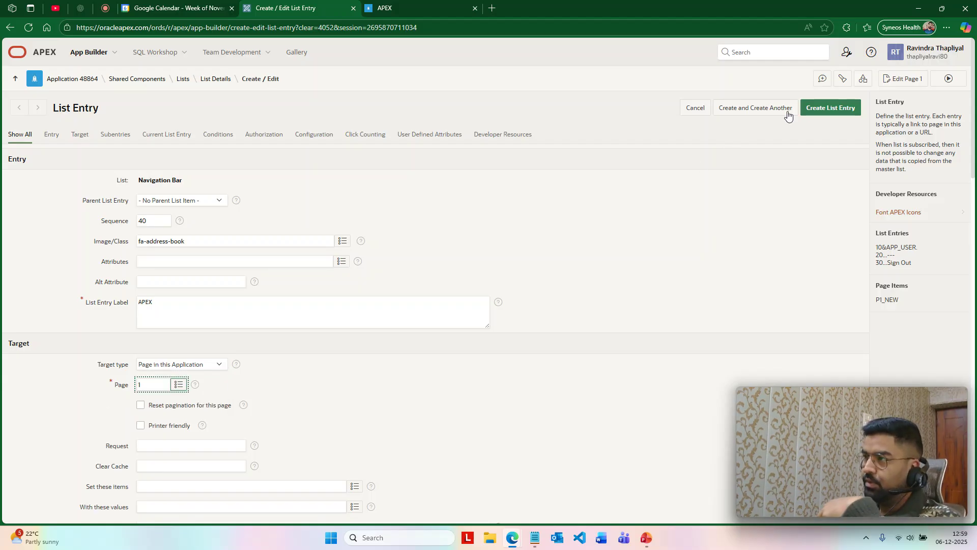
Step: Create the APEX entry in the Navigation Bar list, run the application, and follow the new entry's link
left_click(825, 107)
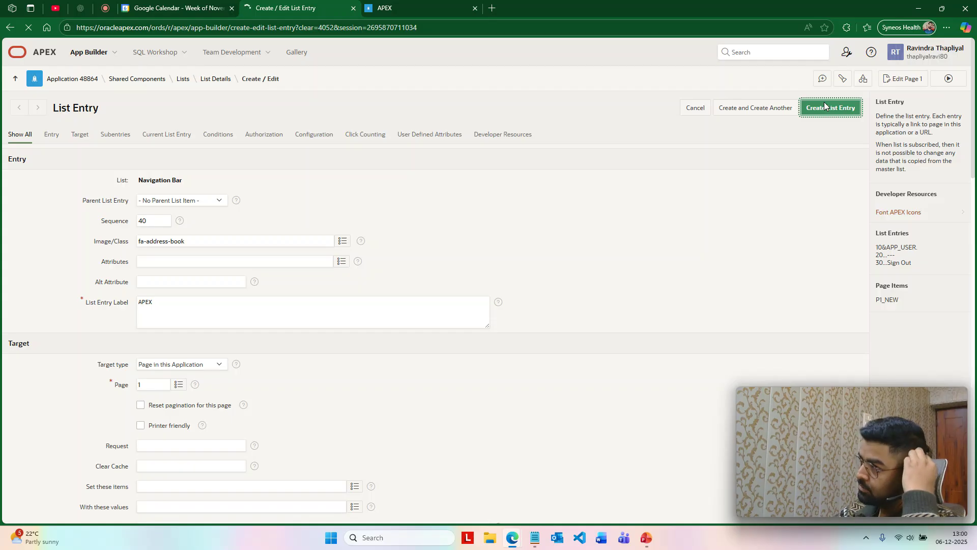
left_click(951, 79)
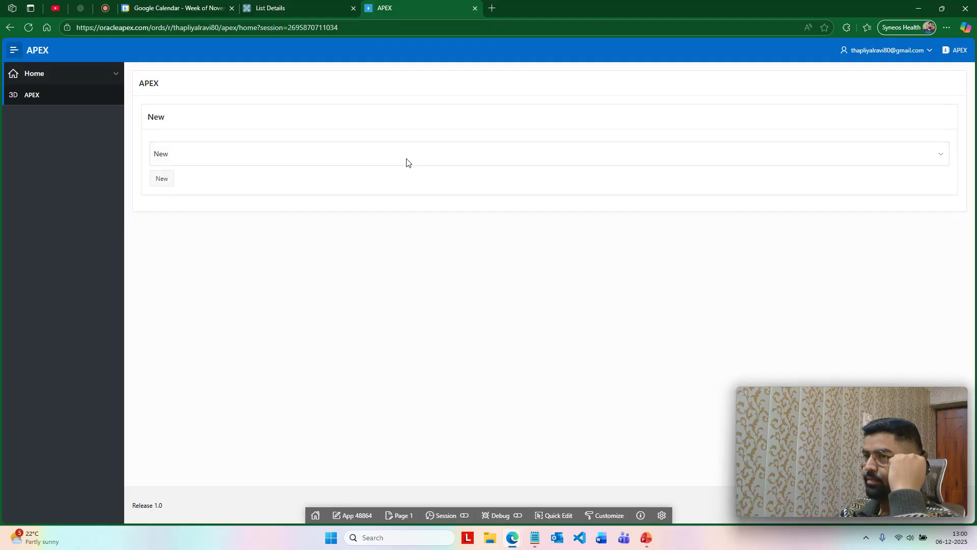
left_click(962, 58)
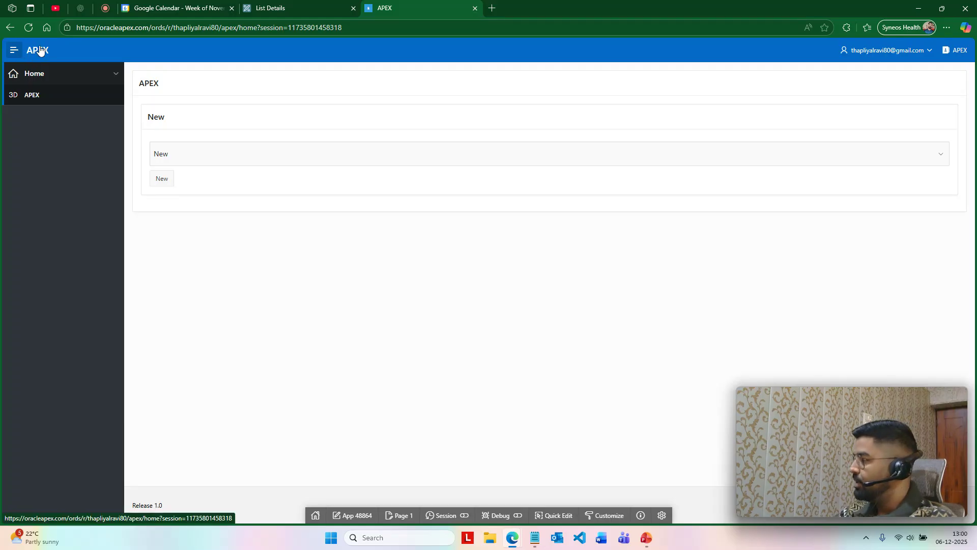
Step: In the application's user interface attributes under Shared Components, set the logo text to APEX_2 and apply the change
left_click(329, 5)
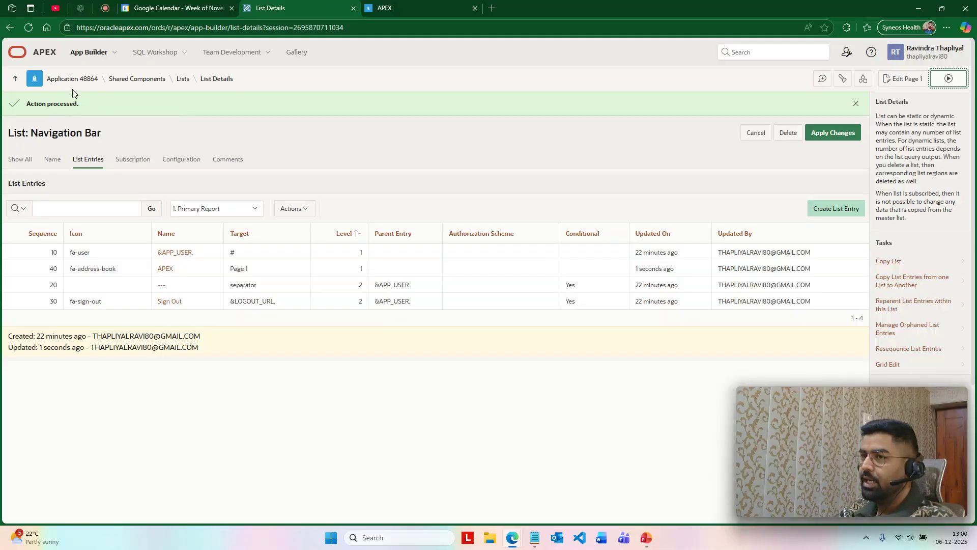
left_click(120, 84)
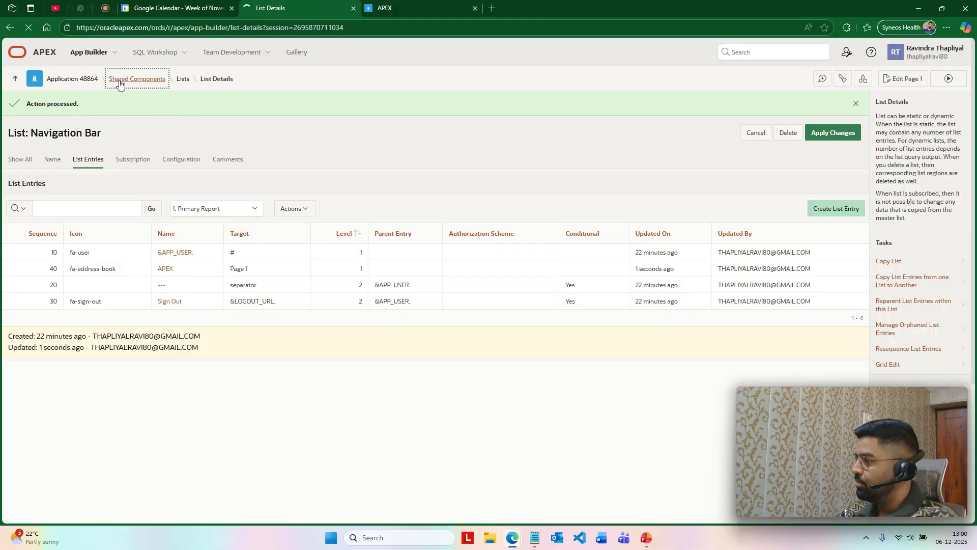
left_click(340, 262)
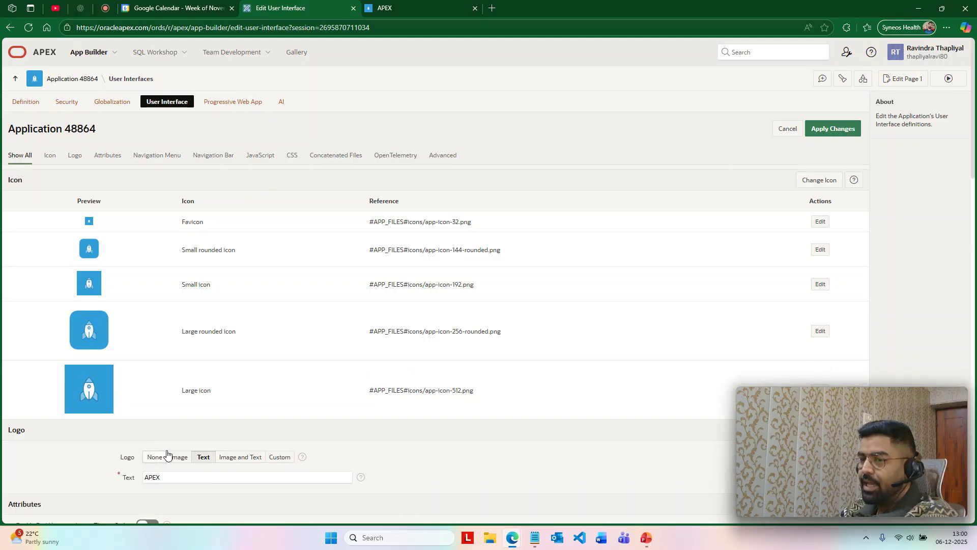
scroll(156, 448, "down", 3)
left_click(167, 322)
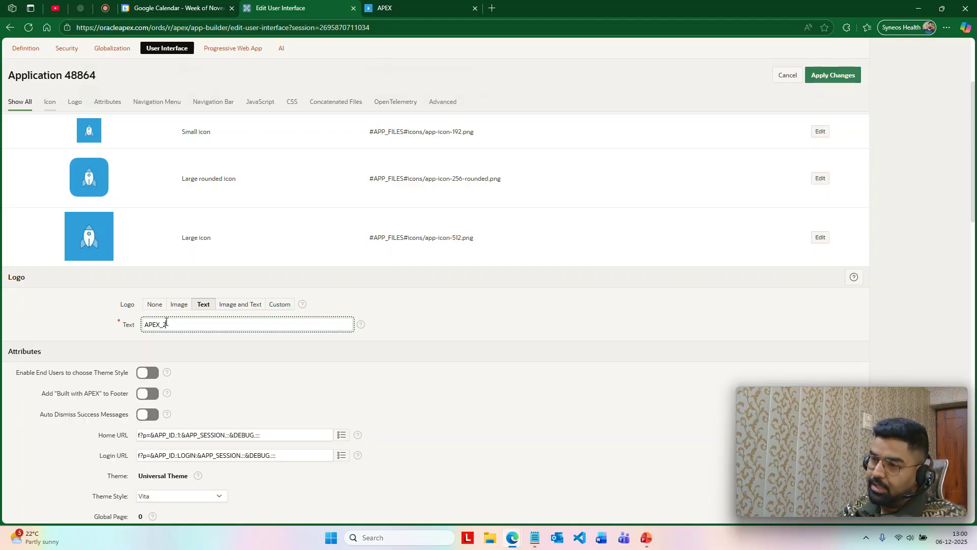
type("_2")
double_click(166, 325)
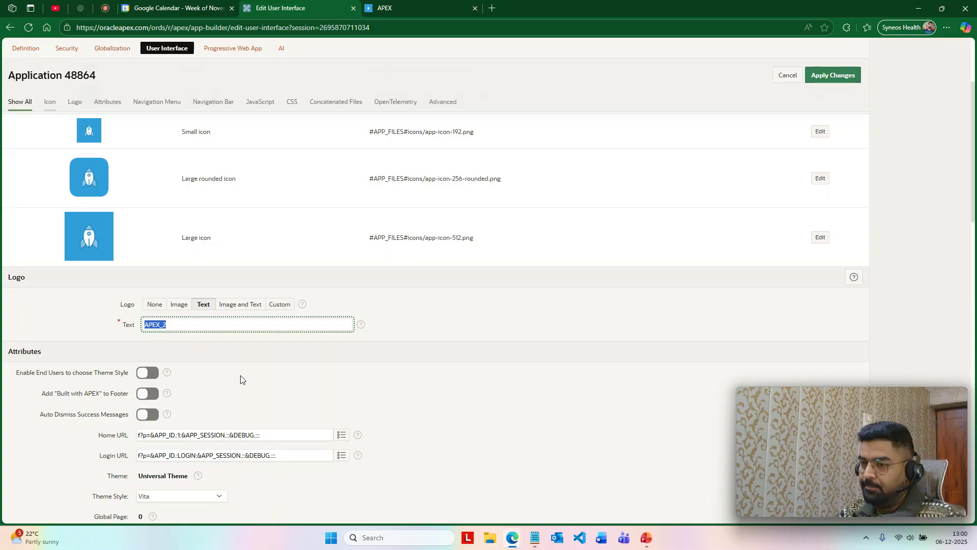
scroll(243, 381, "down", 7)
scroll(243, 381, "down", 6)
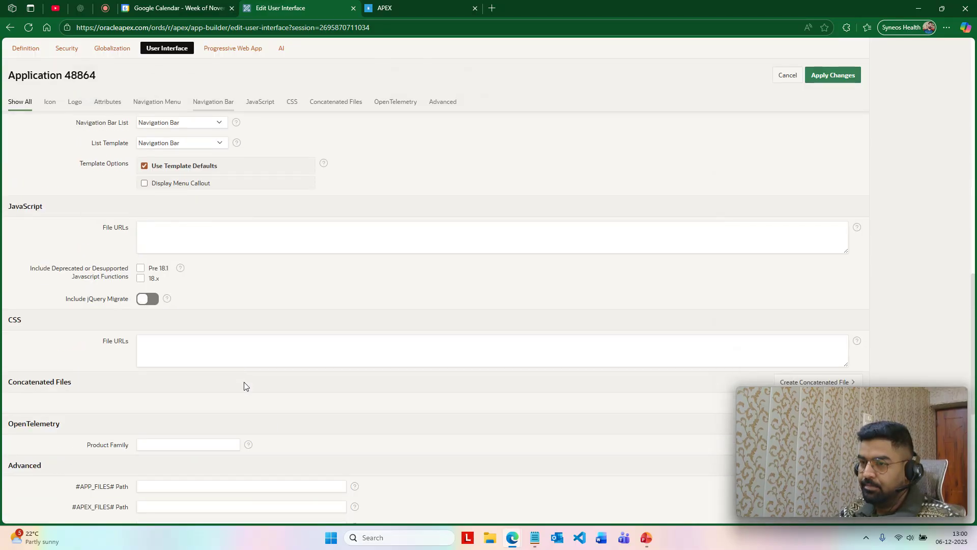
scroll(243, 382, "up", 13)
scroll(246, 386, "up", 2)
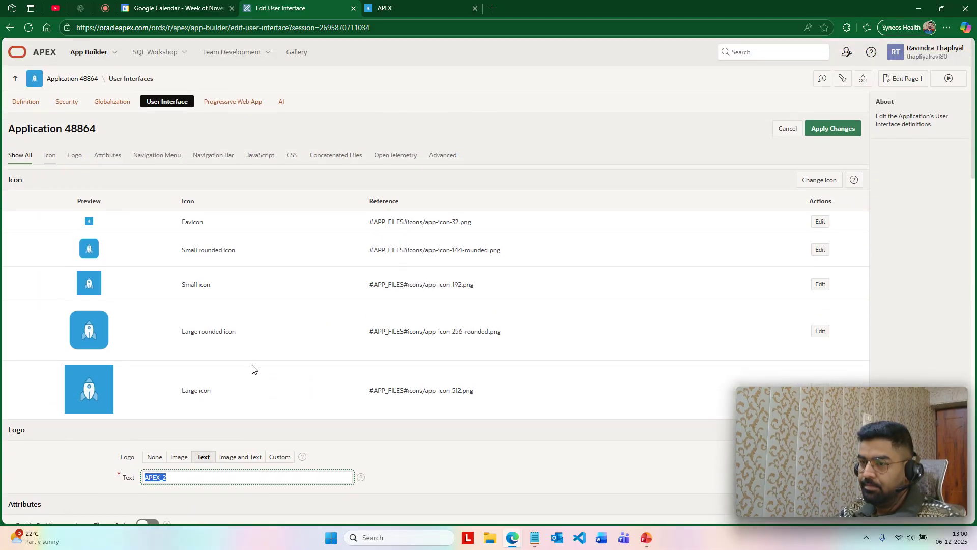
left_click(821, 135)
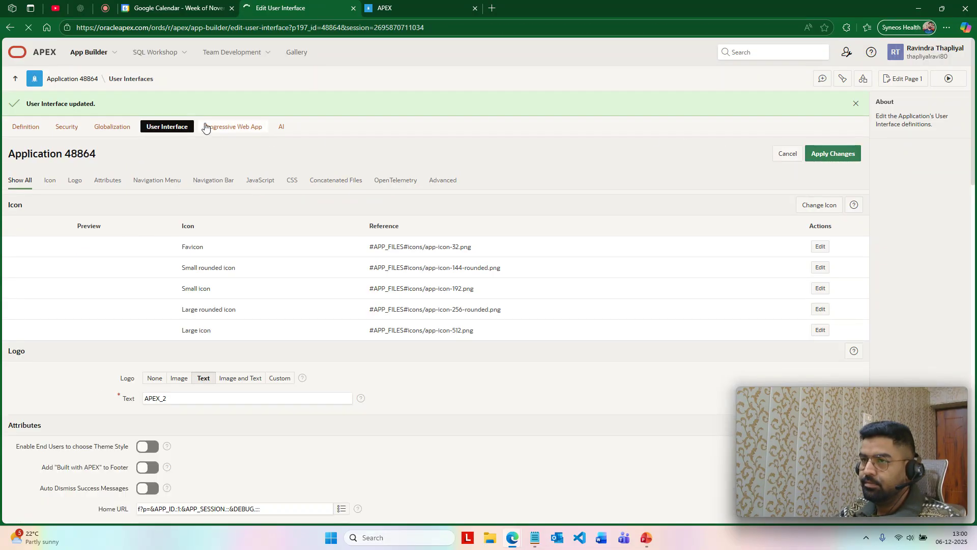
Step: Rename the application APEX_2 in its application definition, apply the change, and check the running application
left_click(15, 132)
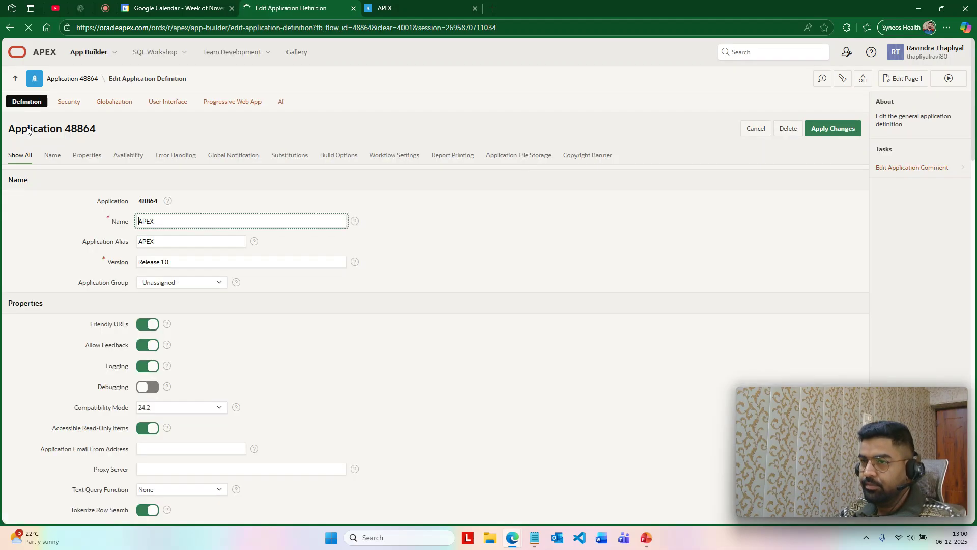
left_click(117, 222)
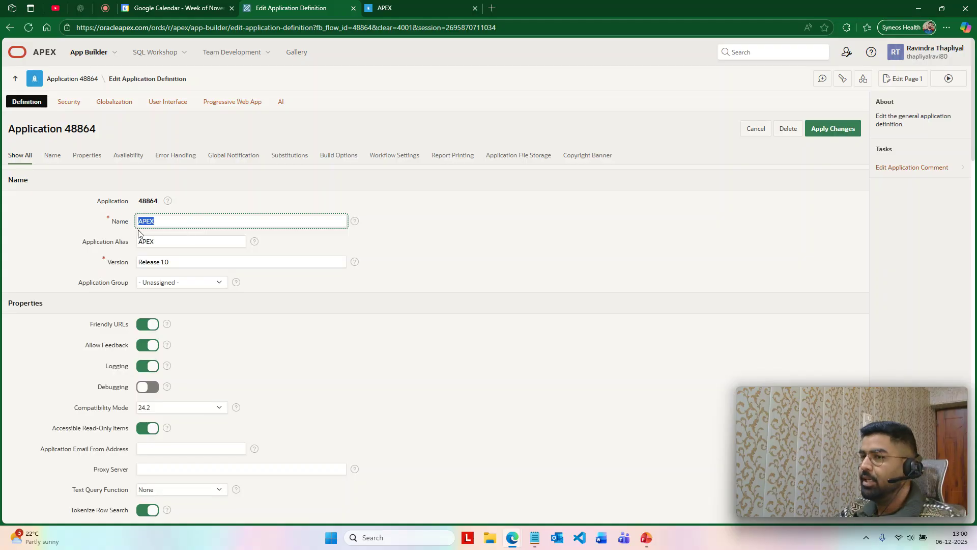
key("End")
type("_2")
left_click(834, 131)
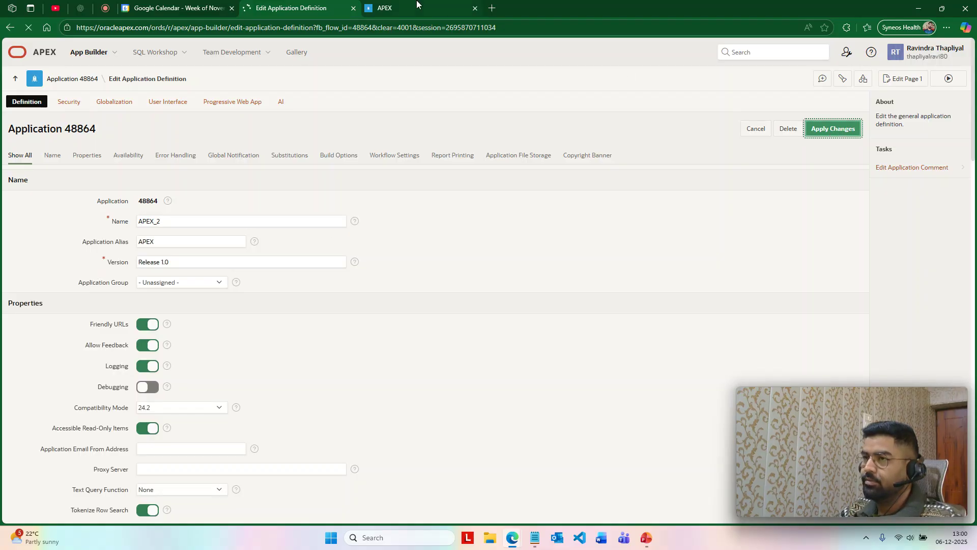
left_click(417, 6)
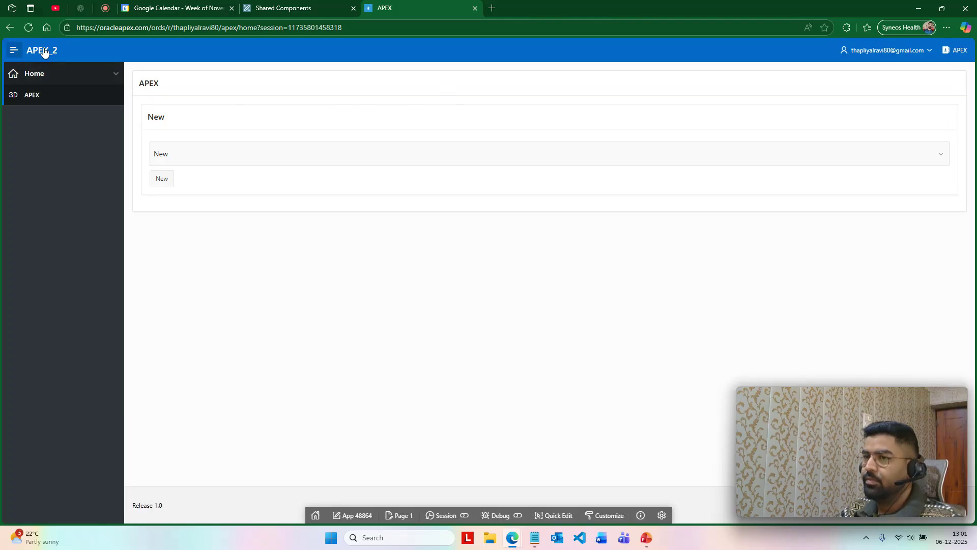
Step: Review the application definition's properties and the service choices in the application's Generative AI attributes
left_click(278, 5)
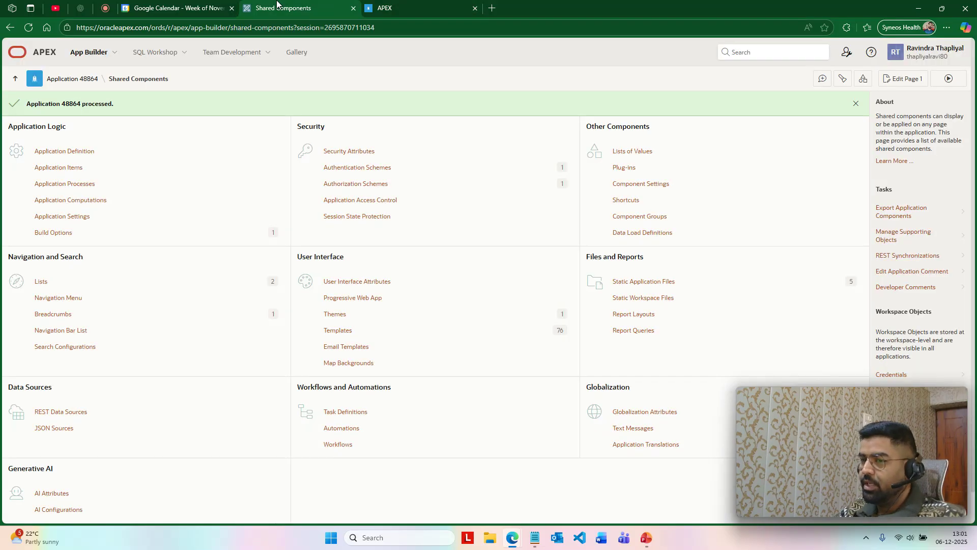
left_click(339, 282)
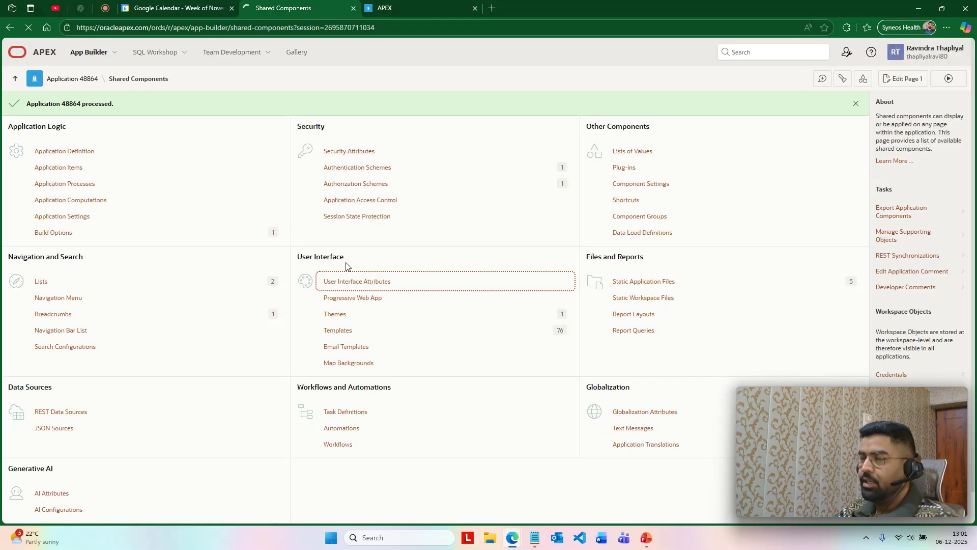
left_click(28, 104)
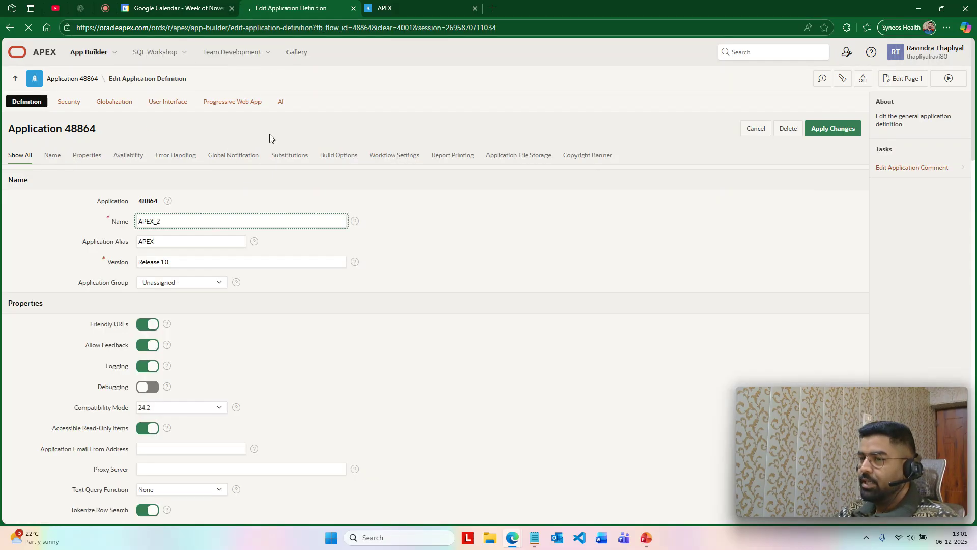
scroll(270, 134, "down", 3)
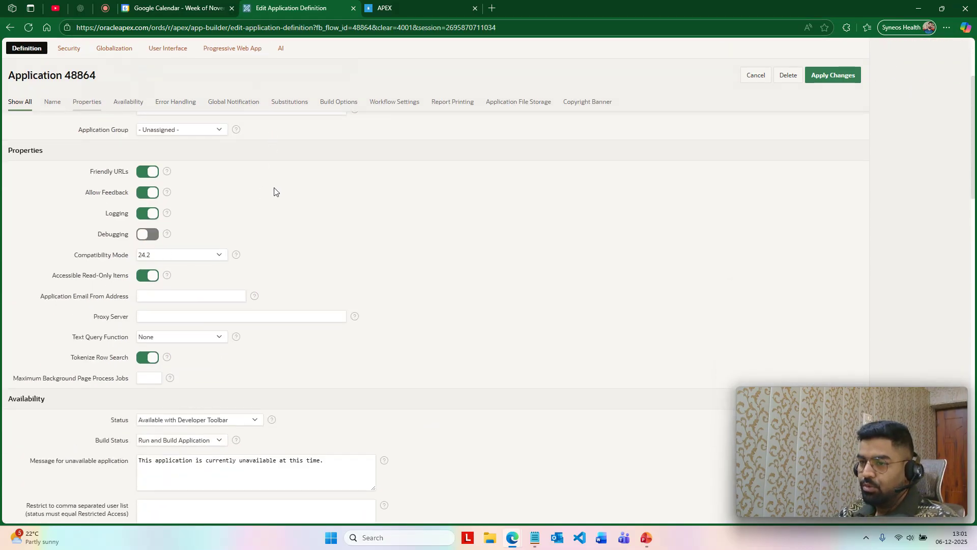
scroll(274, 191, "down", 4)
scroll(274, 192, "up", 7)
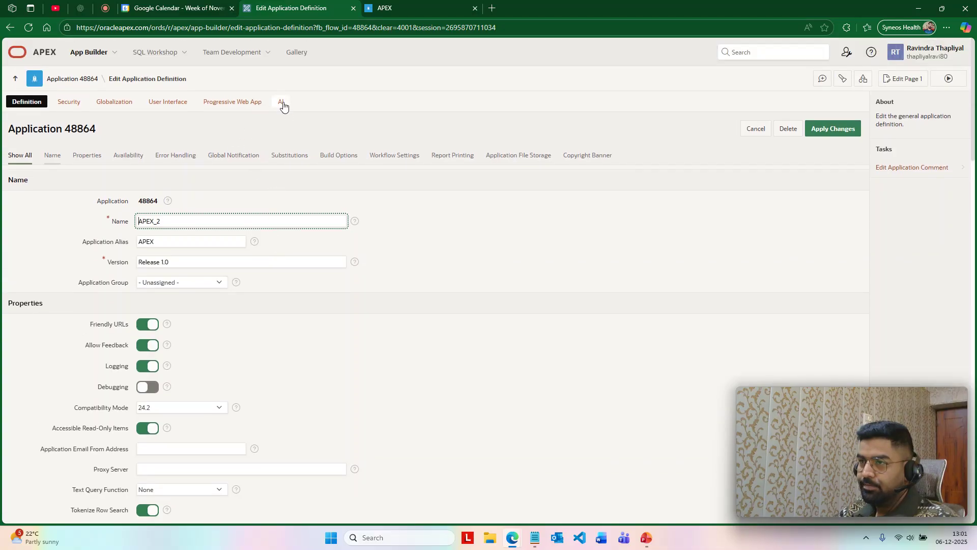
left_click(283, 104)
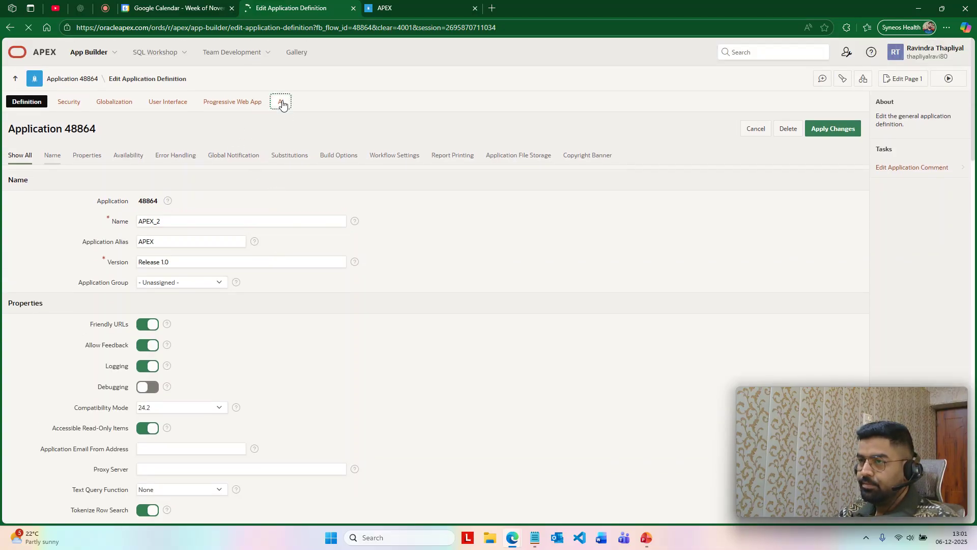
left_click(174, 181)
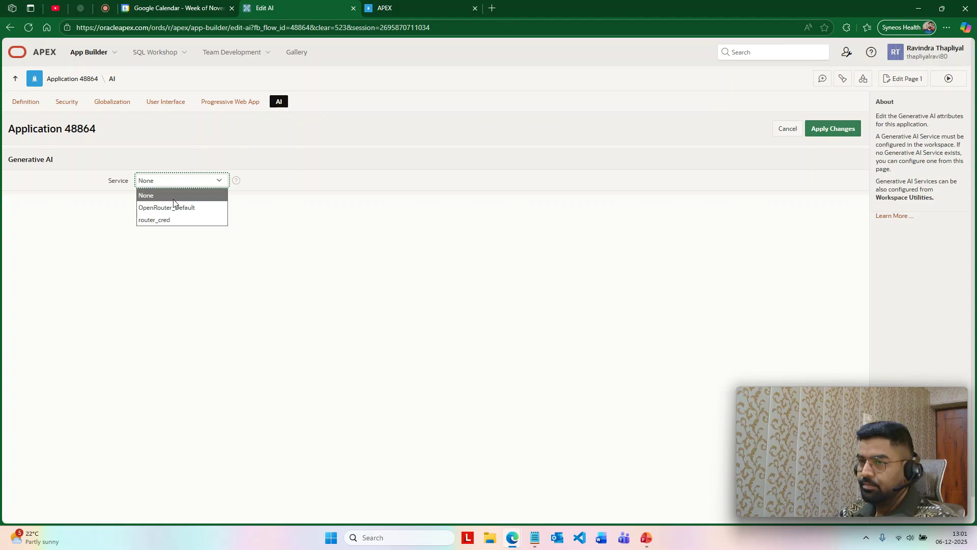
Step: Make the application installable in its Progressive Web App attributes and apply the changes
left_click(201, 104)
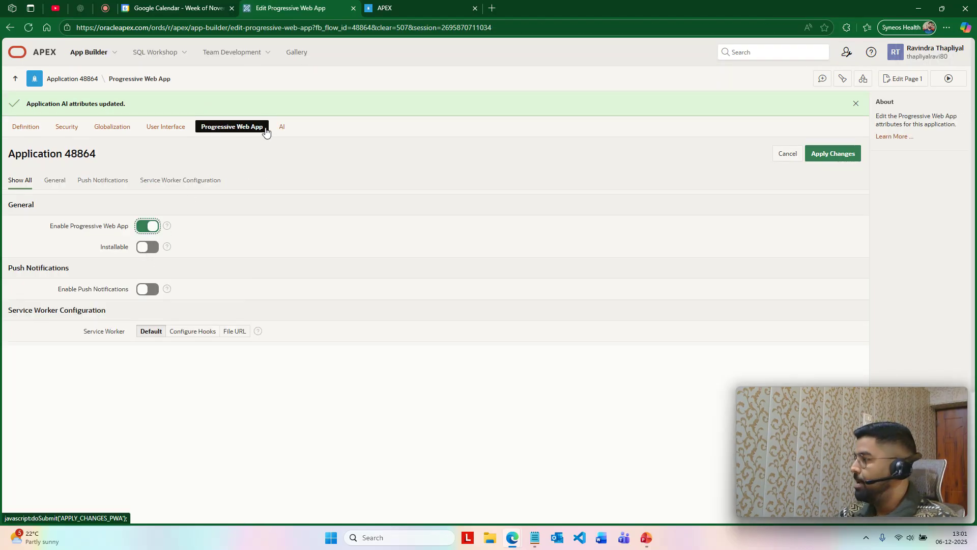
left_click(153, 248)
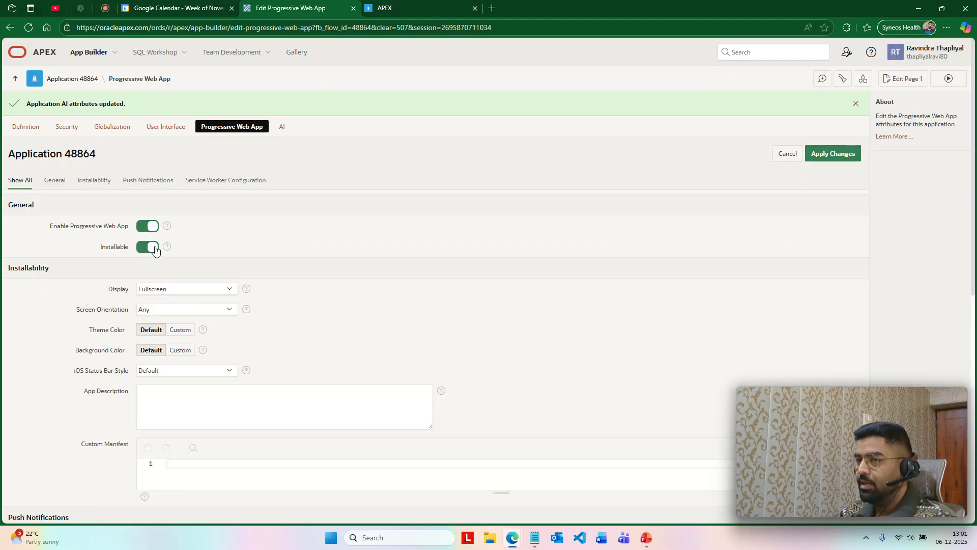
left_click(835, 154)
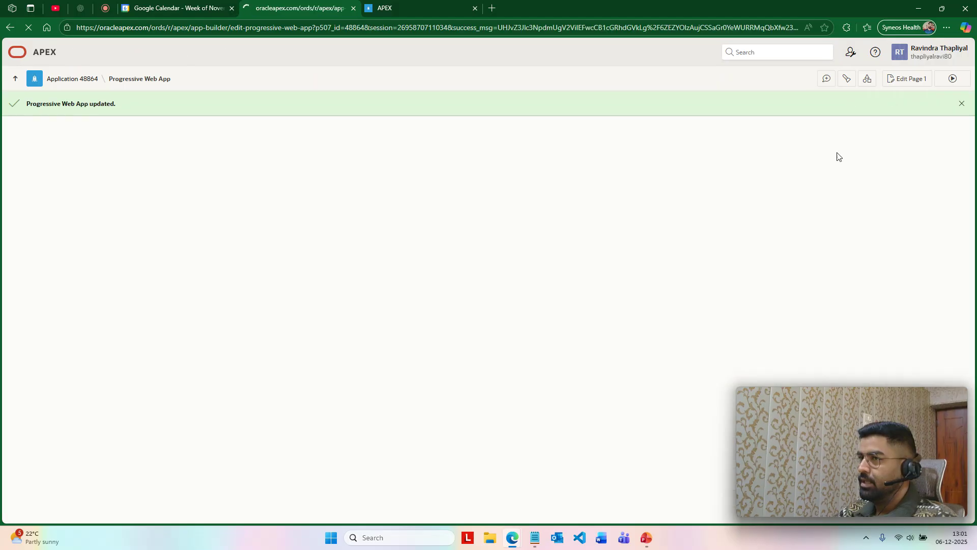
Step: Run the application and install it on the device, allowing taskbar and Start pins, a desktop shortcut, and auto-start on device login
left_click(964, 85)
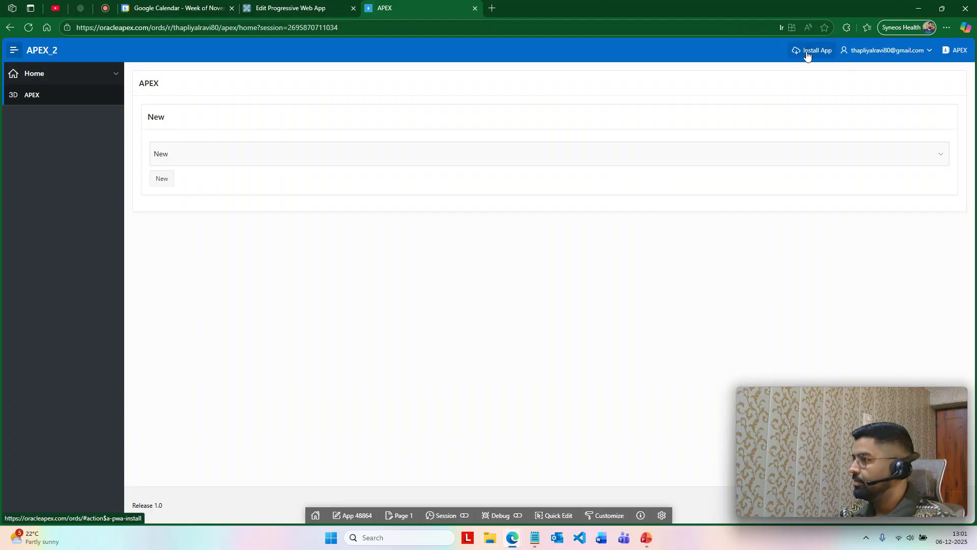
left_click(807, 53)
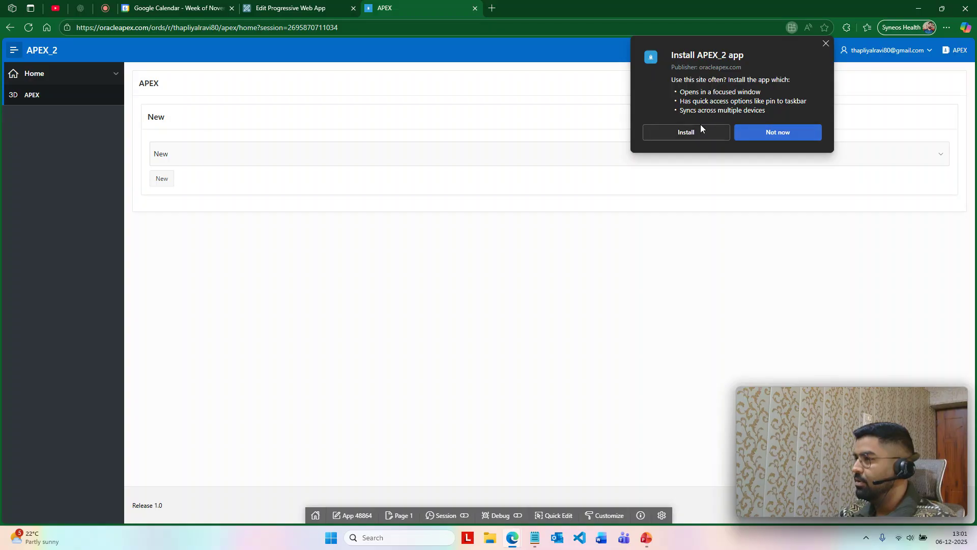
left_click(694, 130)
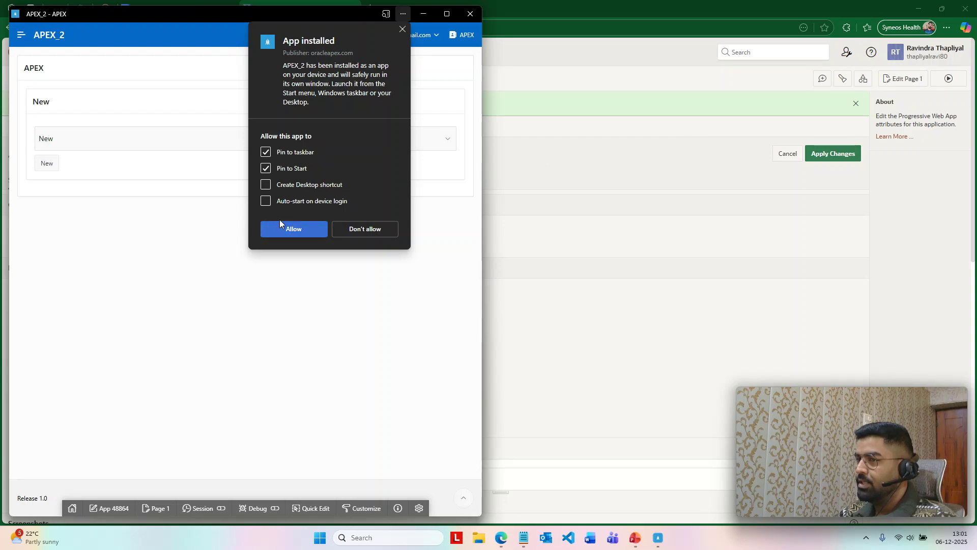
left_click(268, 201)
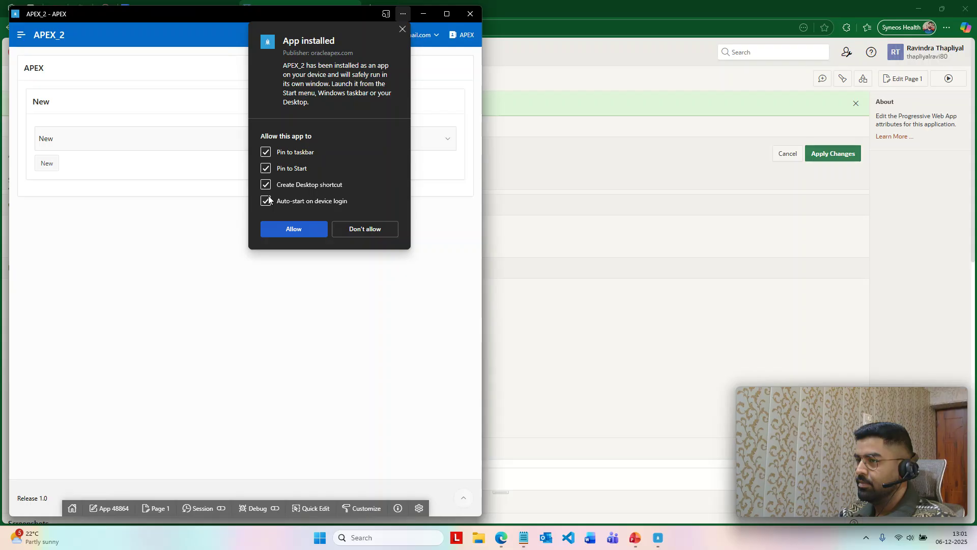
left_click(279, 227)
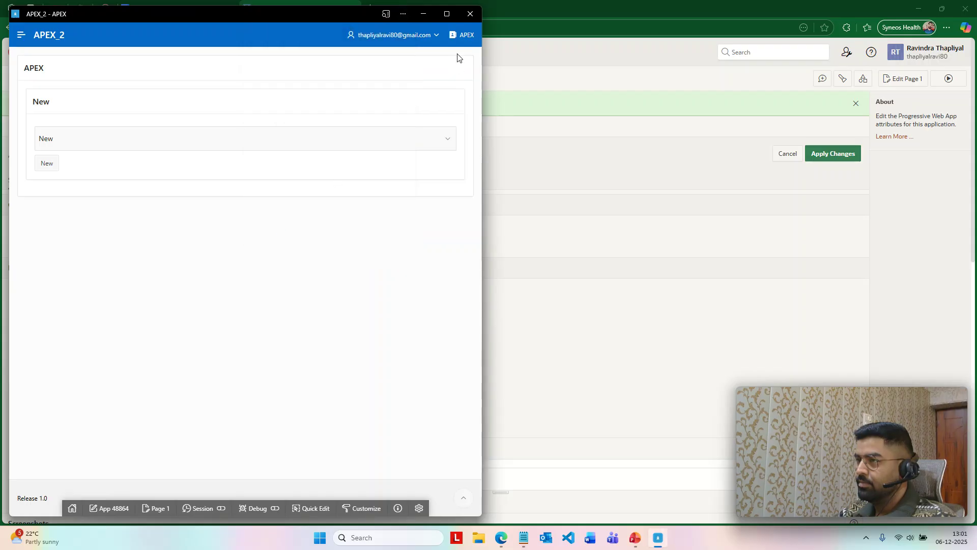
Step: Maximize the installed APEX_2 app window to view it, close it, and minimize the browser to reach the desktop
left_click(448, 15)
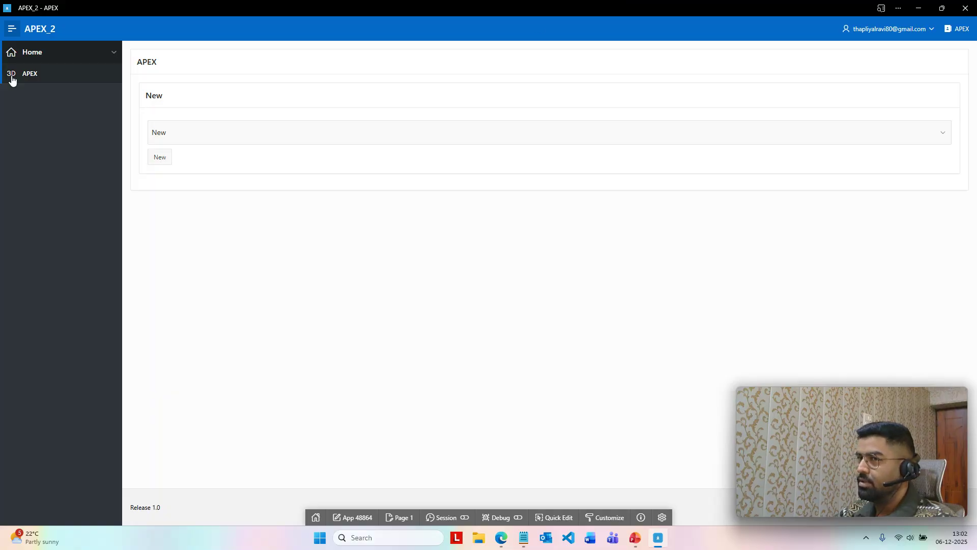
left_click(965, 13)
left_click(921, 15)
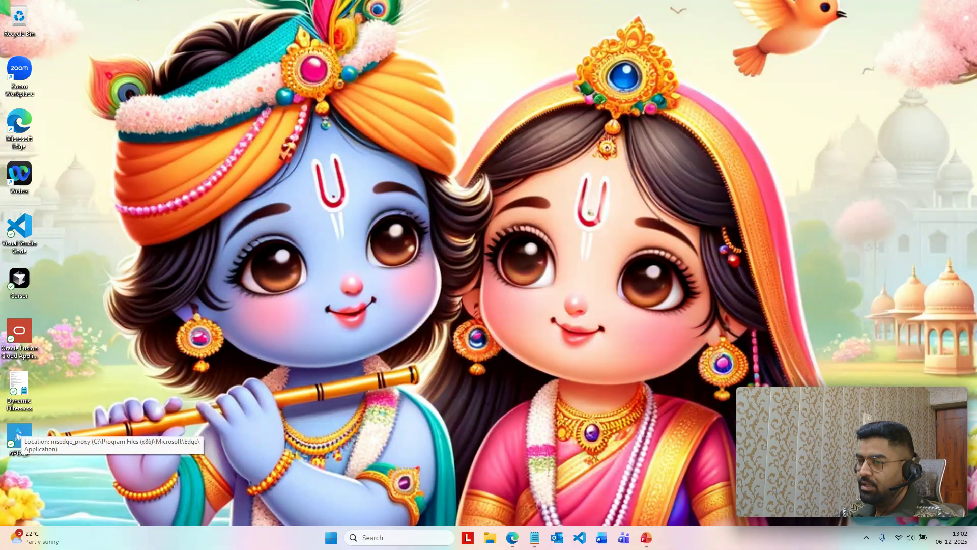
Step: Launch the installed application from its desktop shortcut, sign in with the prefilled credentials, and try expanding and collapsing the navigation menu
double_click(20, 434)
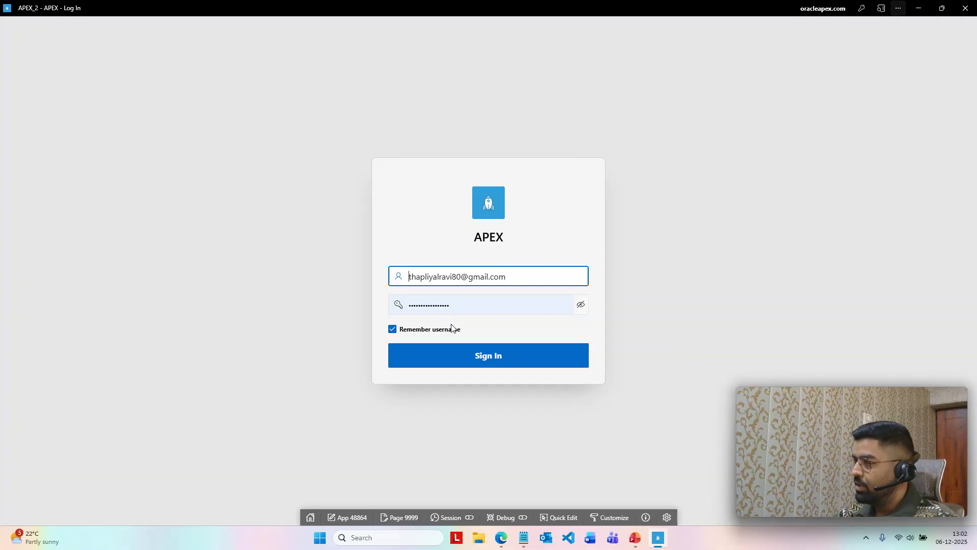
left_click(442, 355)
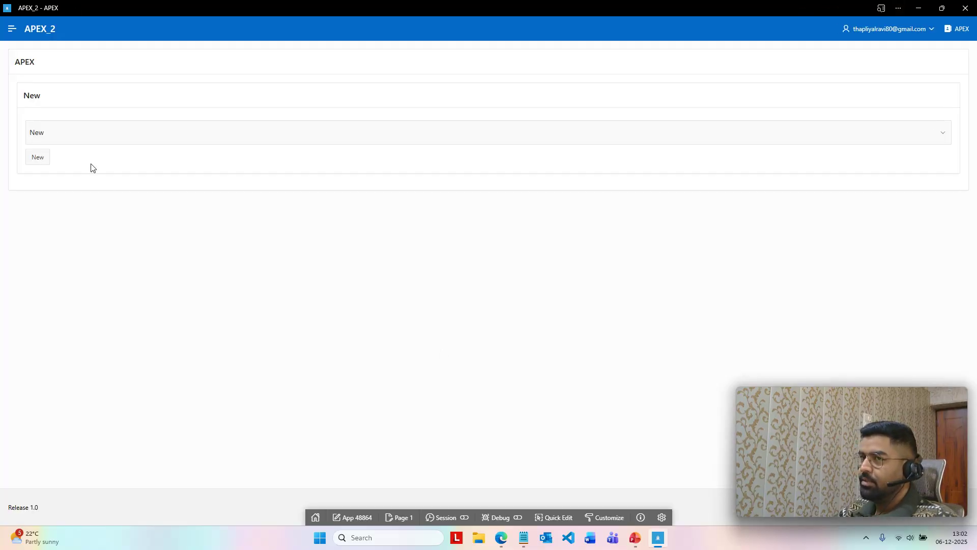
left_click(12, 29)
left_click(12, 28)
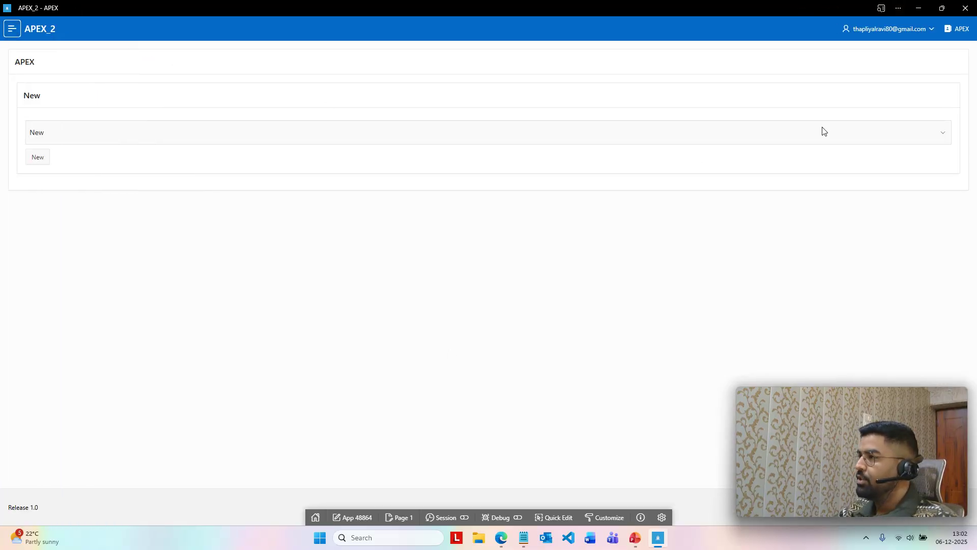
Step: Close the installed app window, return to the browser, and run Application 48864 from its App Builder home page
left_click(966, 8)
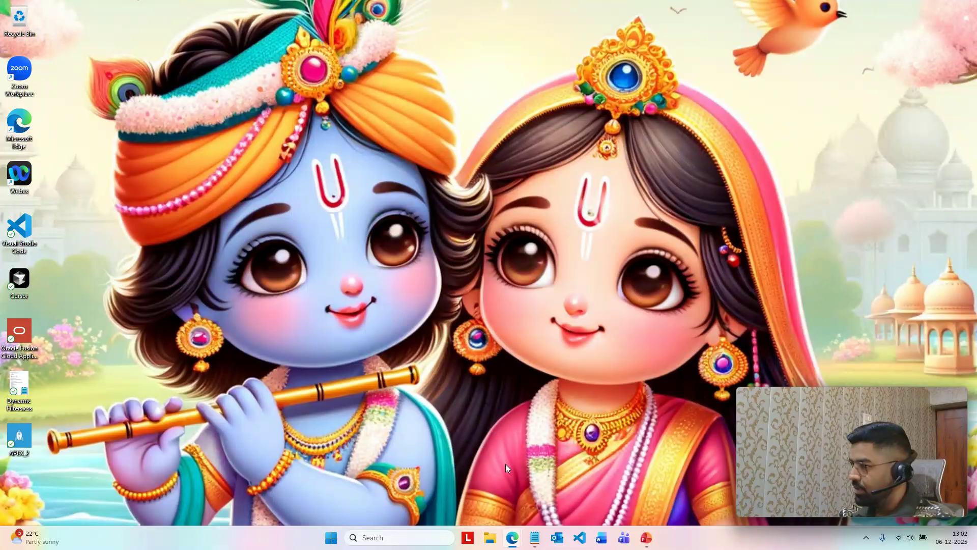
mouse_move(519, 540)
left_click(286, 481)
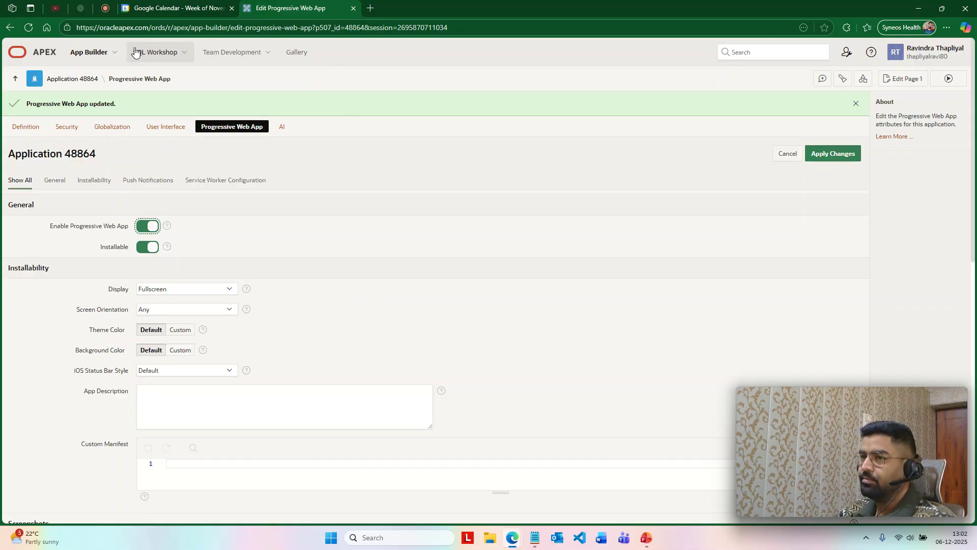
left_click(68, 81)
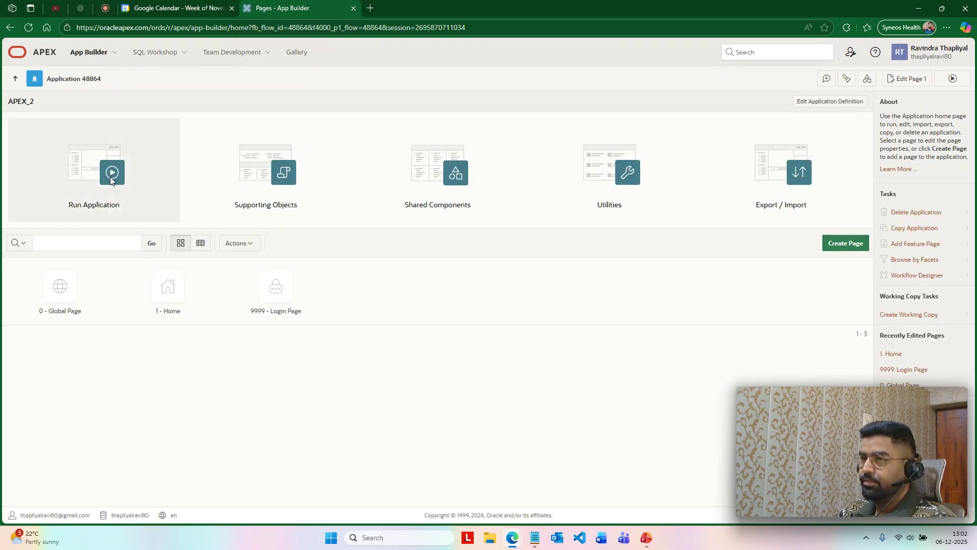
left_click(109, 179)
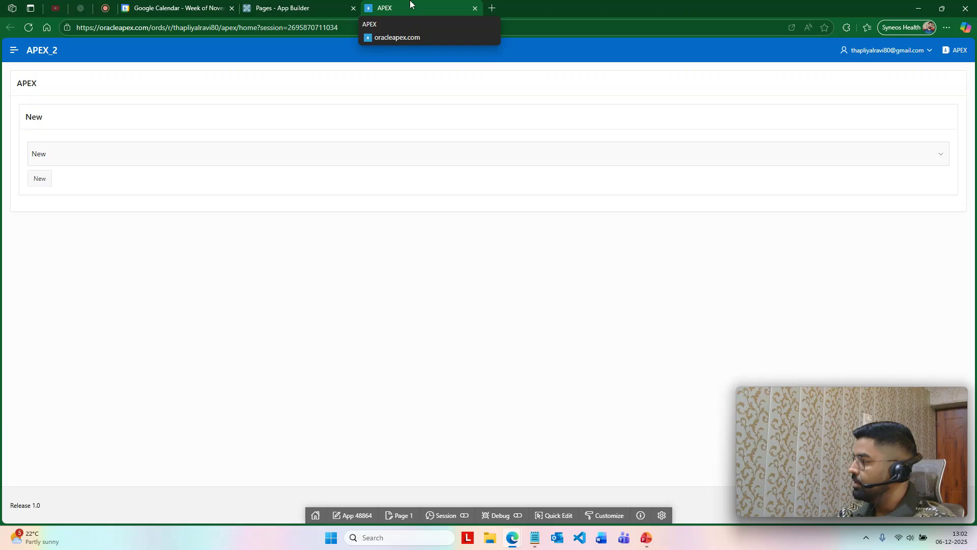
left_click_drag(976, 41, 417, 138)
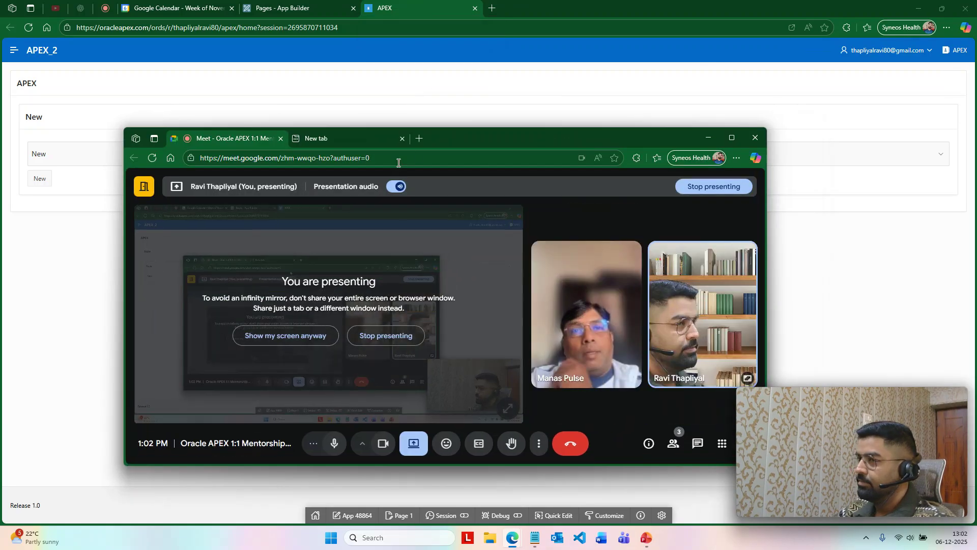
double_click(471, 145)
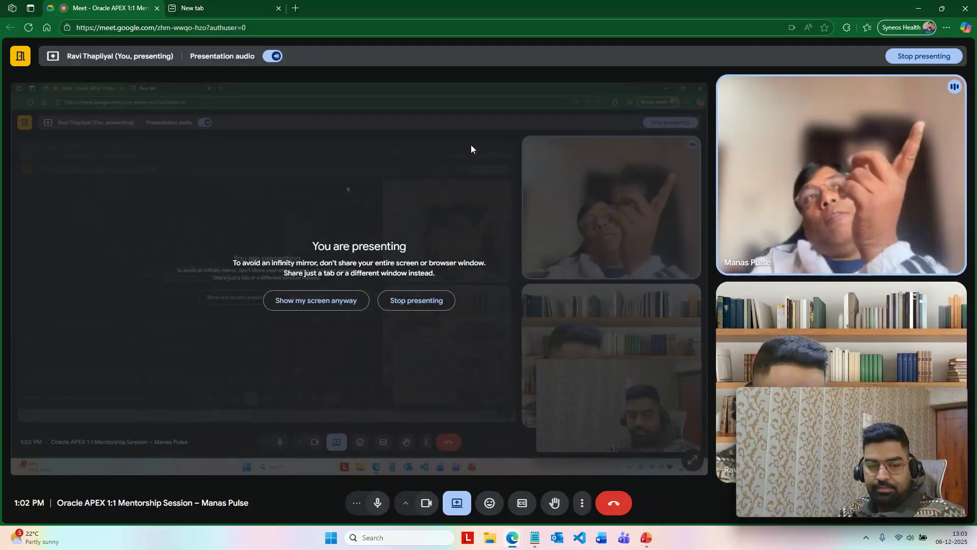
left_click_drag(530, 9, 976, 56)
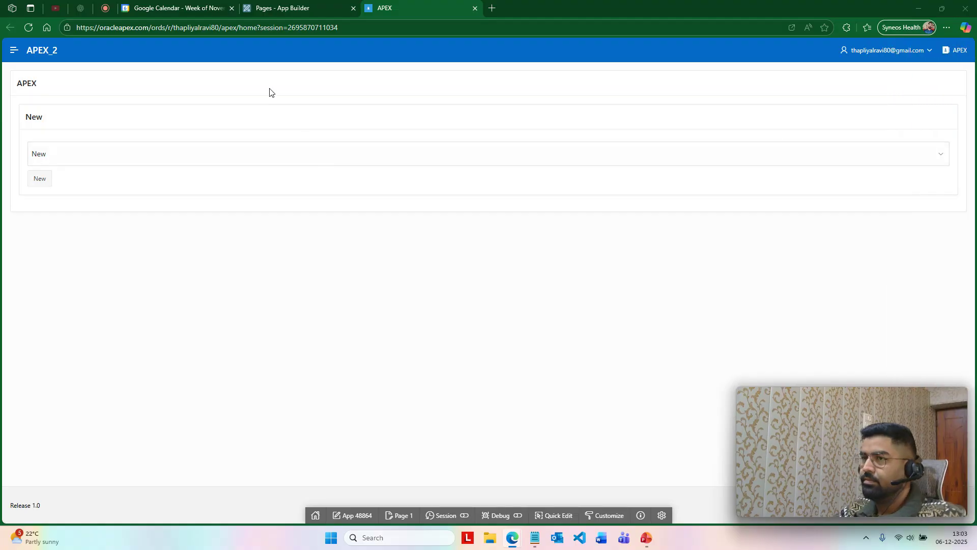
Step: Open the application's User Interface Attributes from Shared Components in App Builder and go to the Logo section
left_click(257, 8)
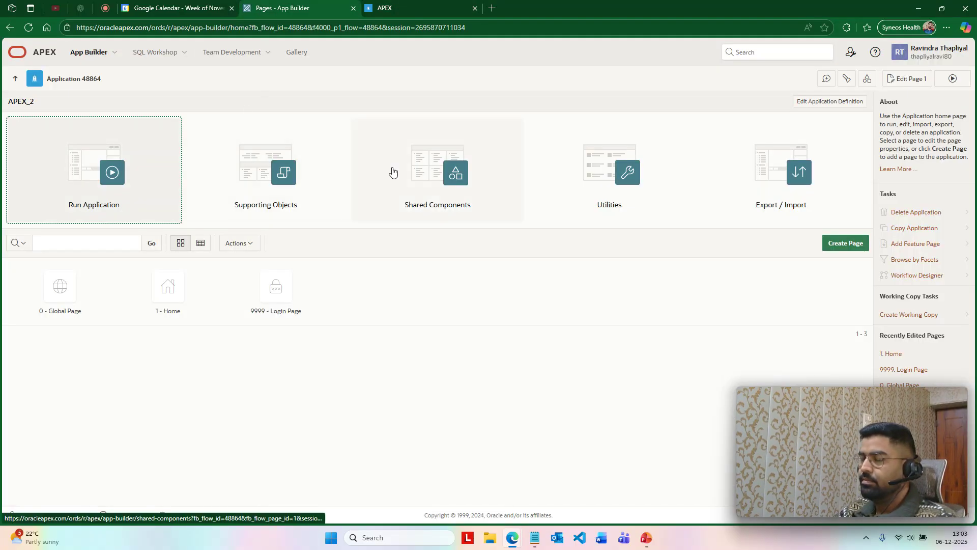
left_click(421, 170)
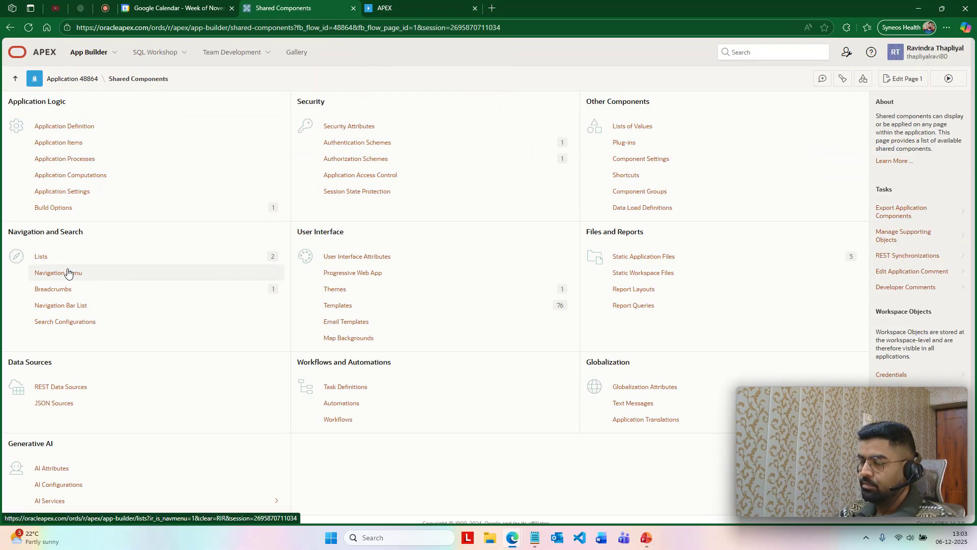
left_click(351, 257)
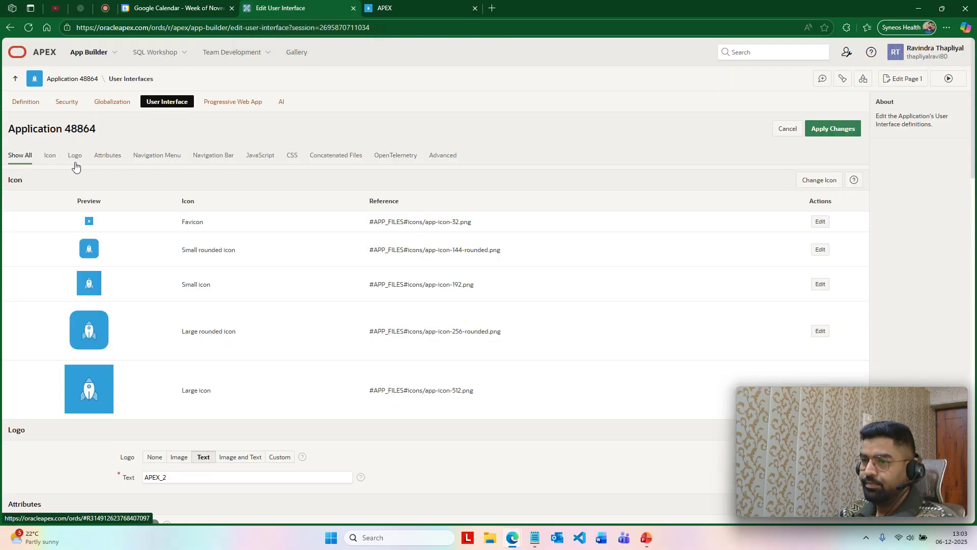
left_click(75, 162)
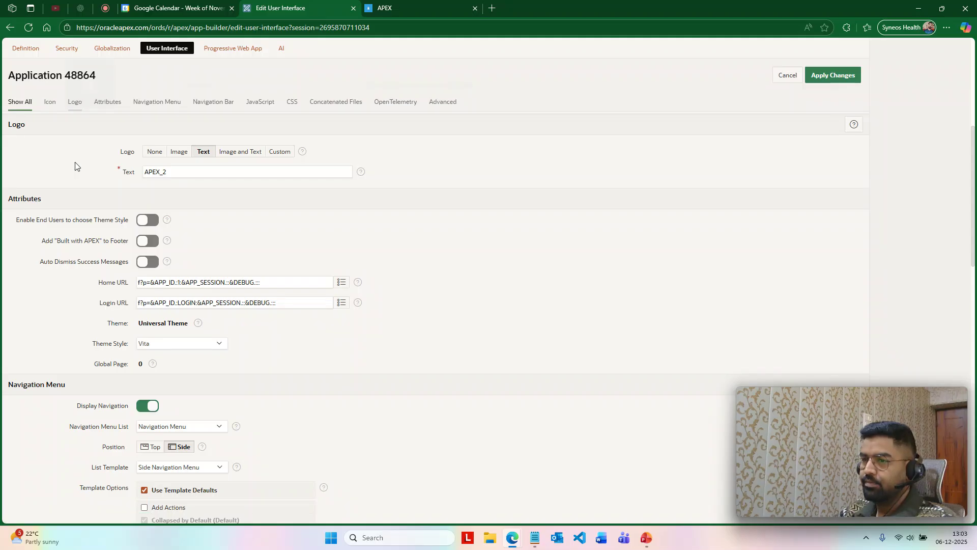
Step: Set the navigation menu position to Top, apply the changes, and reload the running application
scroll(75, 166, "down", 1)
left_click(178, 375)
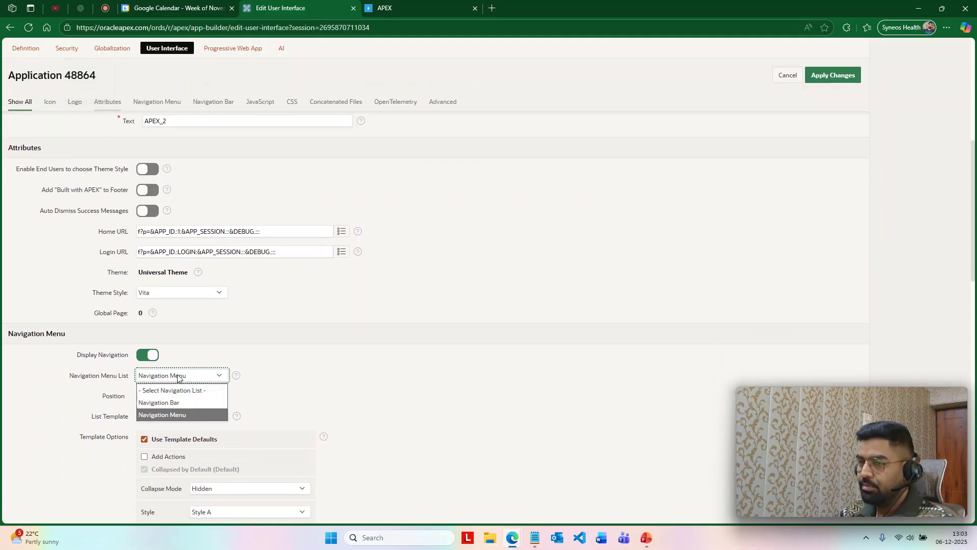
left_click(177, 377)
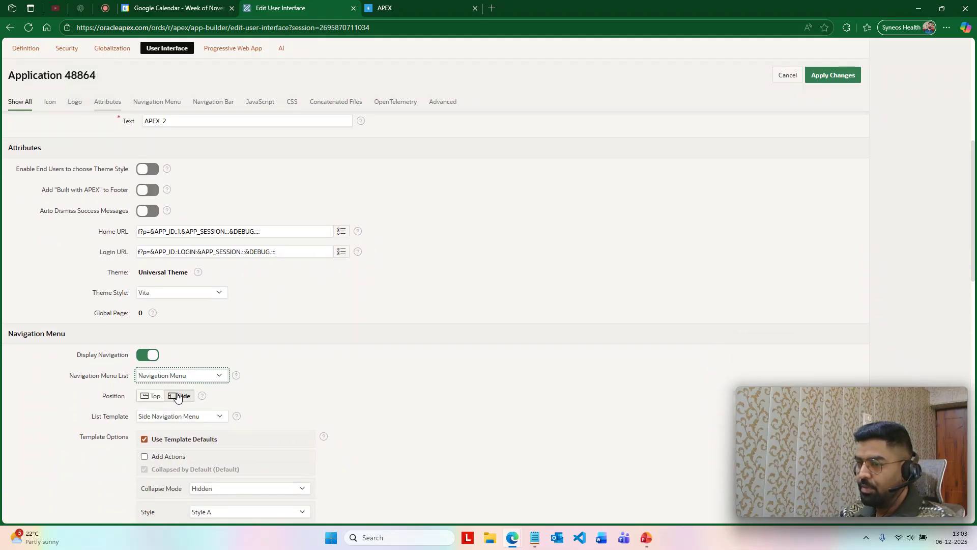
left_click(152, 397)
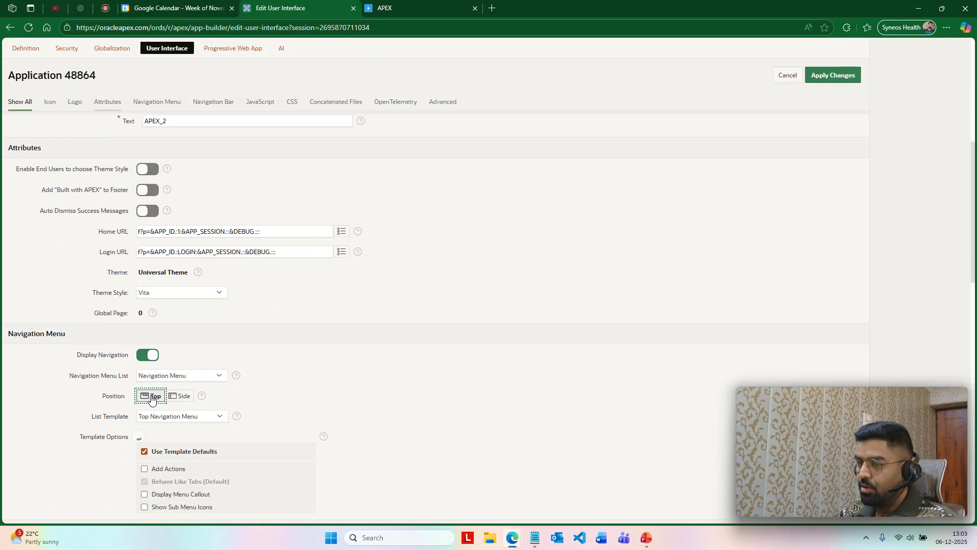
left_click(851, 74)
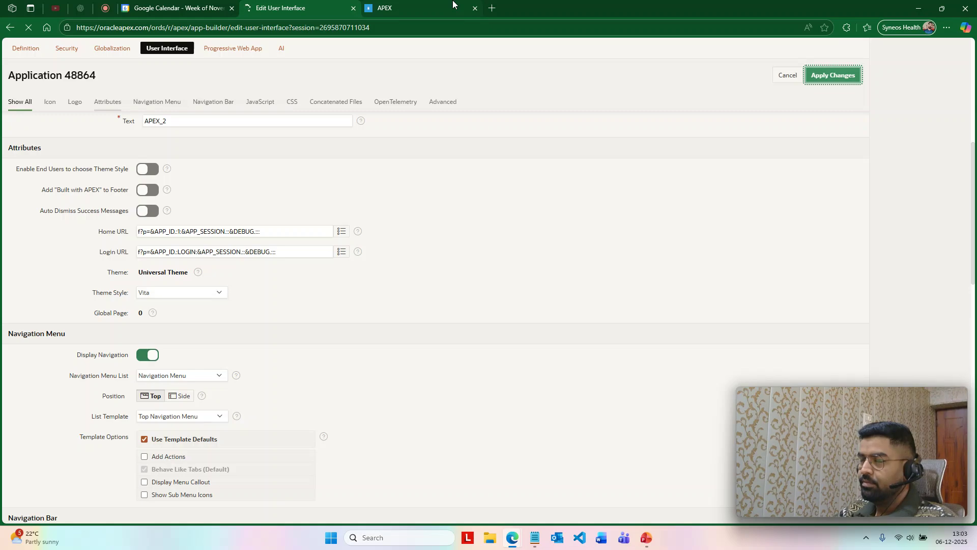
left_click(420, 7)
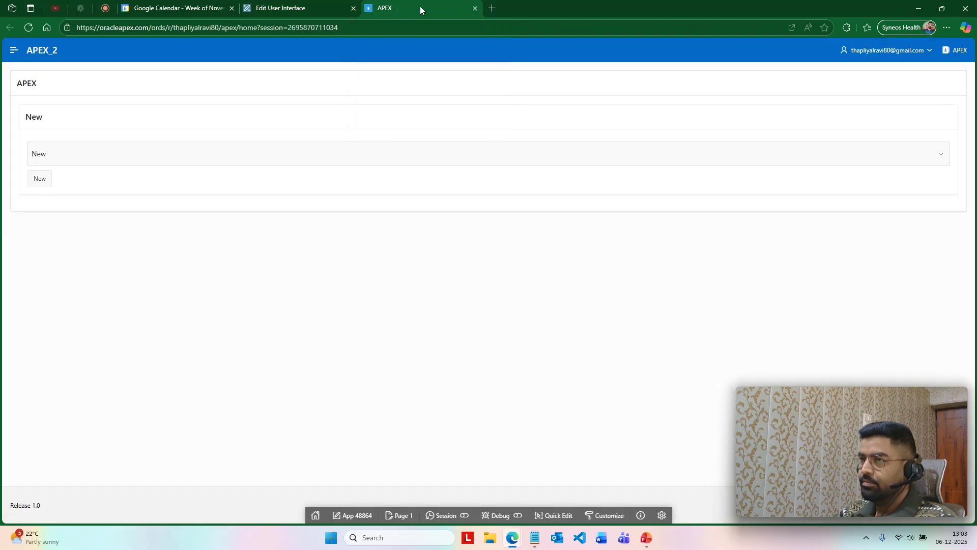
left_click(31, 28)
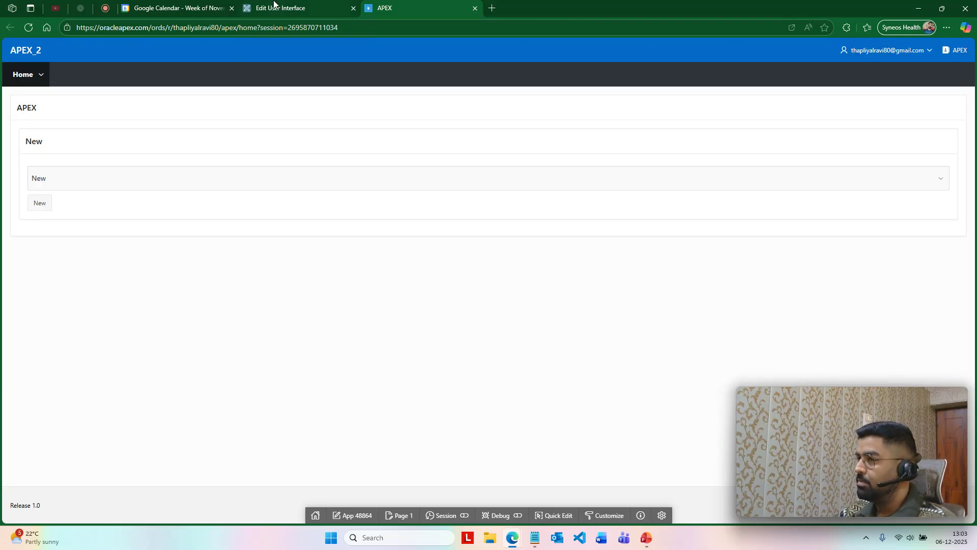
Step: Set the navigation menu position to Side, apply the changes, and reload the running application
left_click(274, 5)
scroll(174, 410, "down", 4)
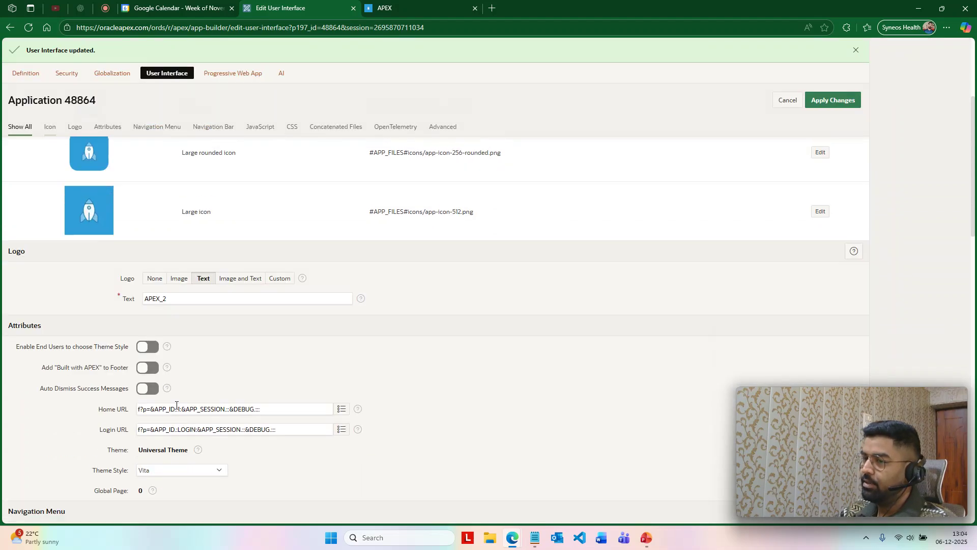
scroll(176, 405, "down", 5)
left_click(173, 320)
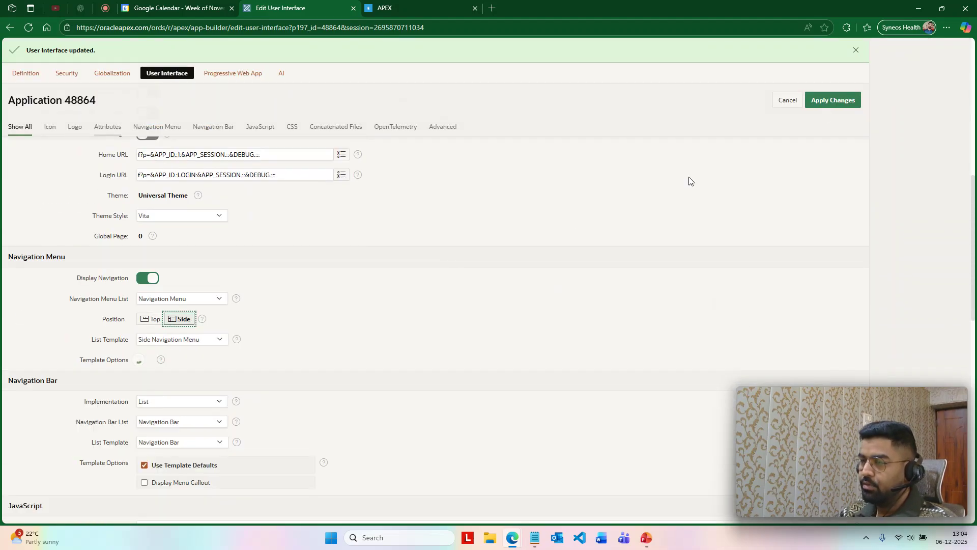
left_click(822, 101)
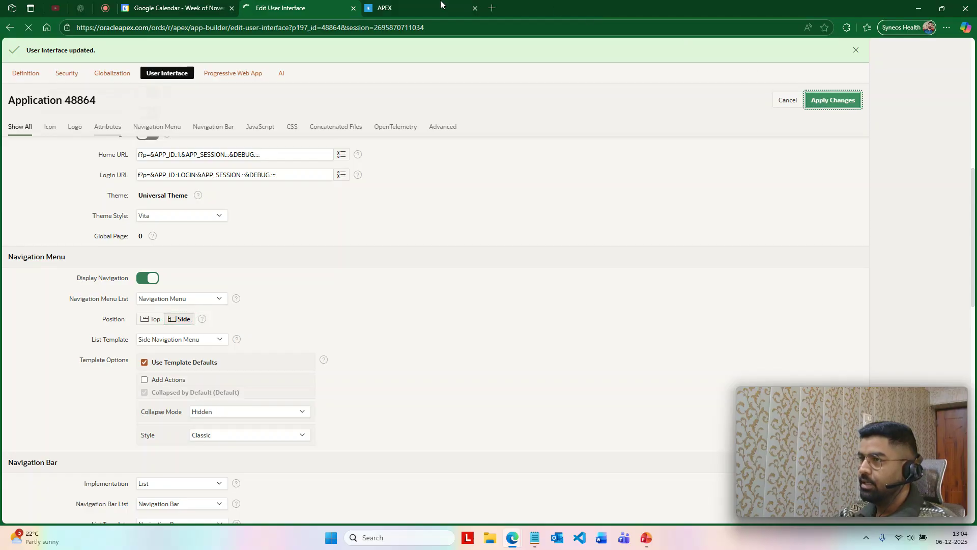
left_click(440, 5)
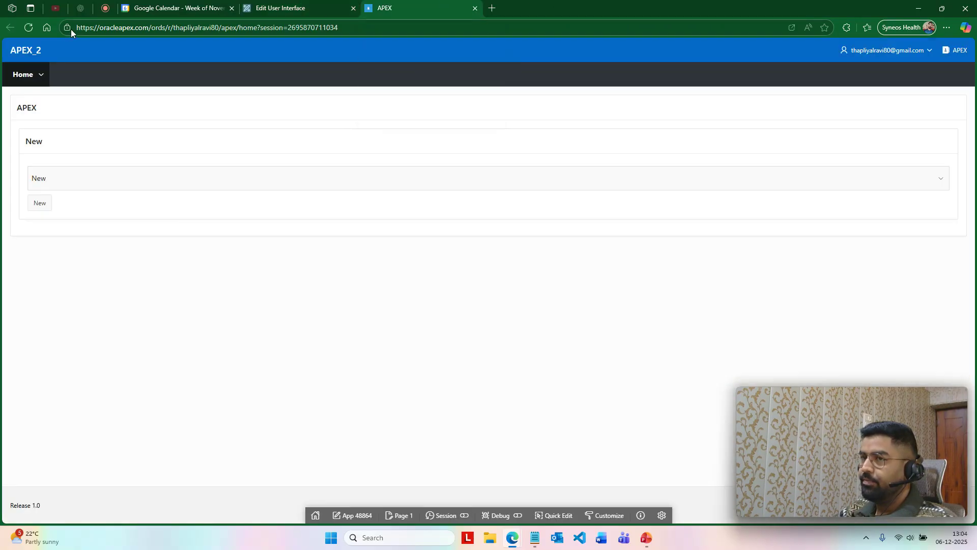
left_click(35, 32)
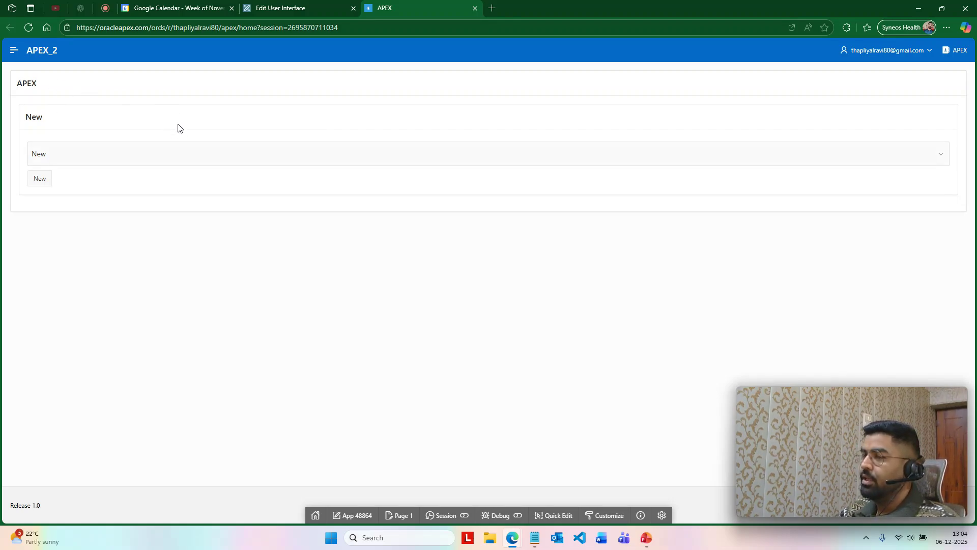
Step: Expand and collapse the side navigation menu of the running application to check how it behaves
left_click(15, 51)
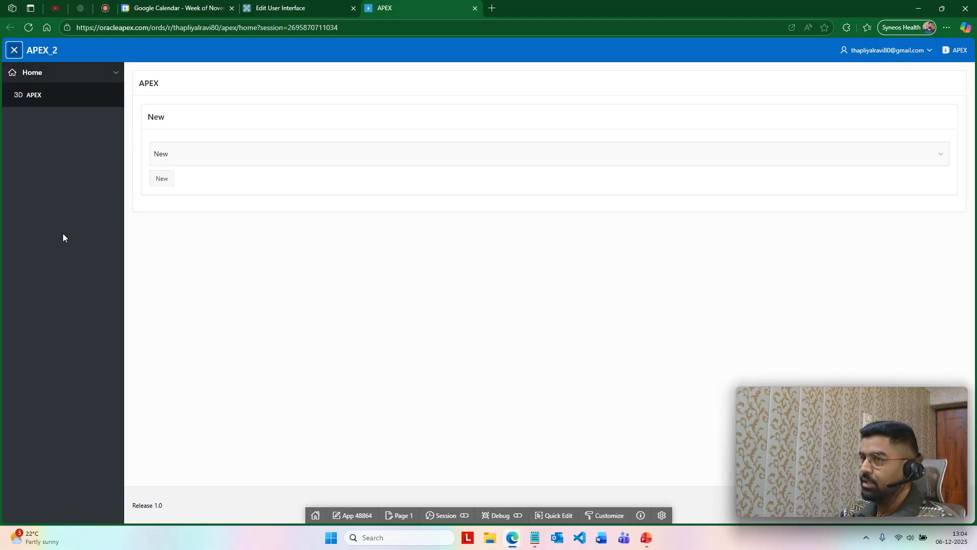
left_click(15, 51)
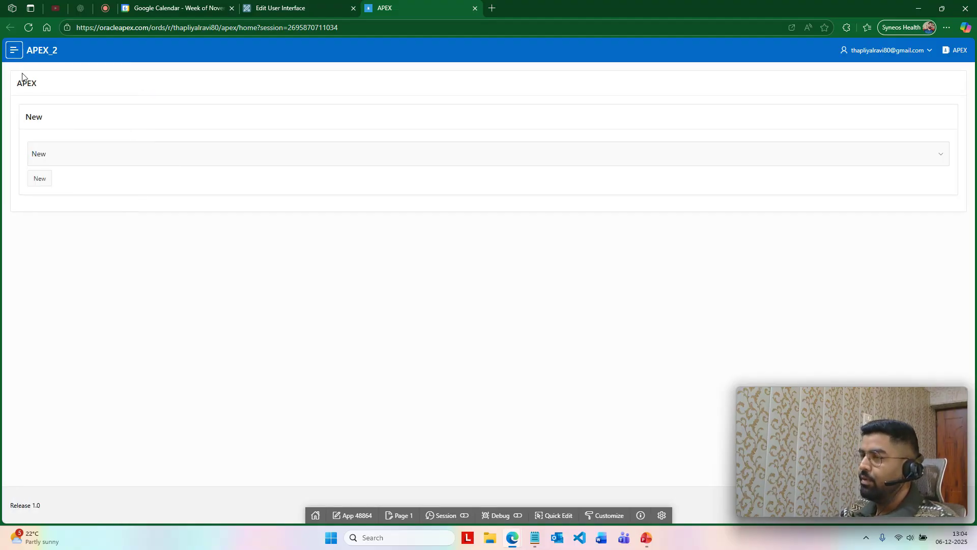
left_click(14, 53)
left_click(14, 54)
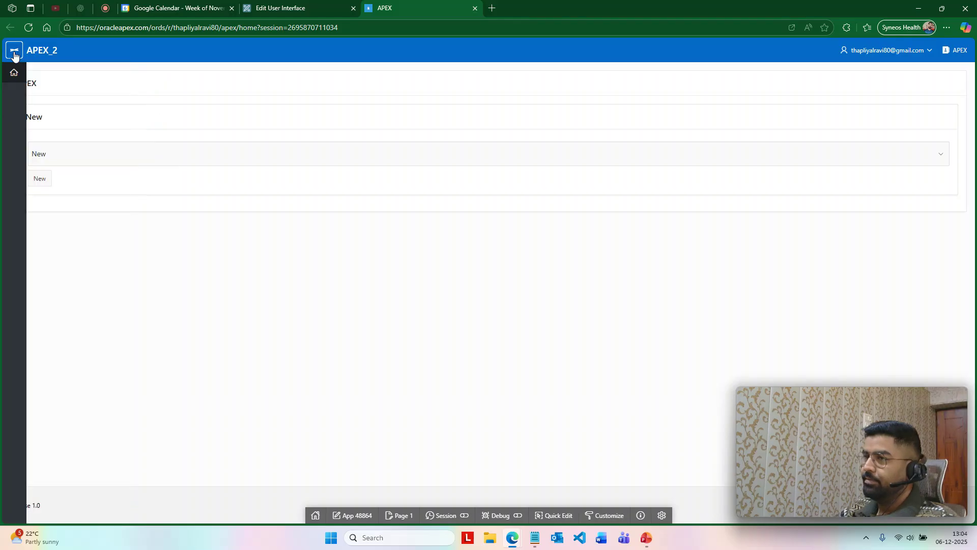
Step: Examine the User Interface attributes in App Builder, including the logo text, Home URL, navigation bar, JavaScript and CSS settings
left_click(311, 4)
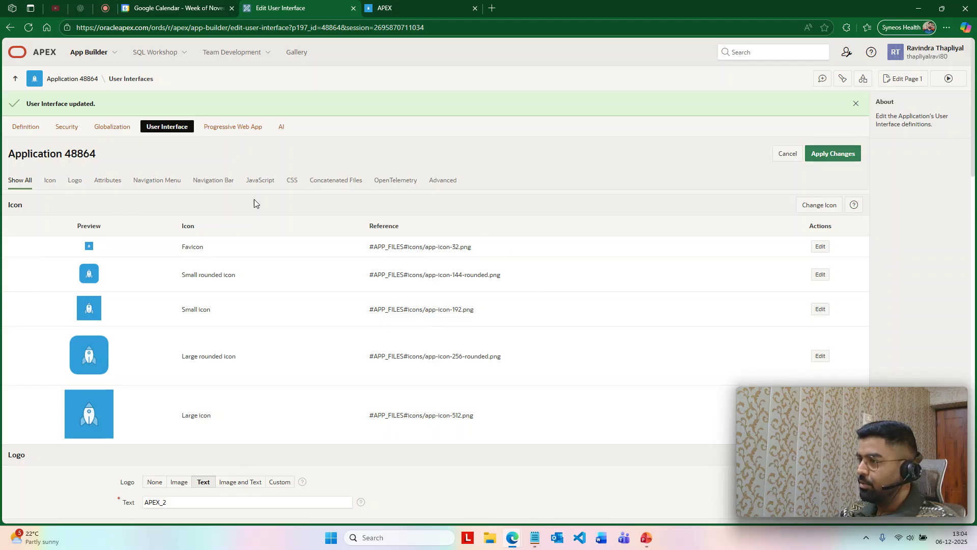
scroll(124, 222, "down", 4)
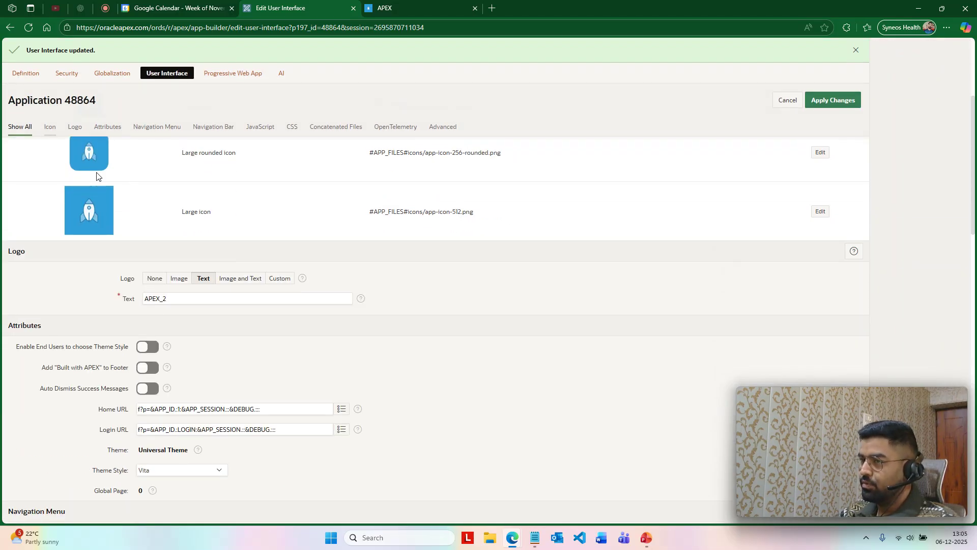
left_click(129, 301)
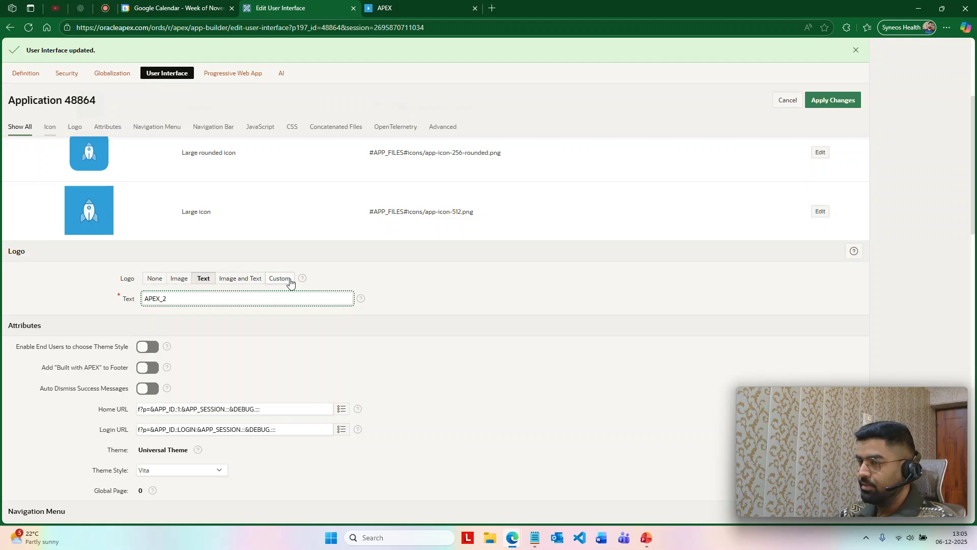
scroll(291, 282, "down", 3)
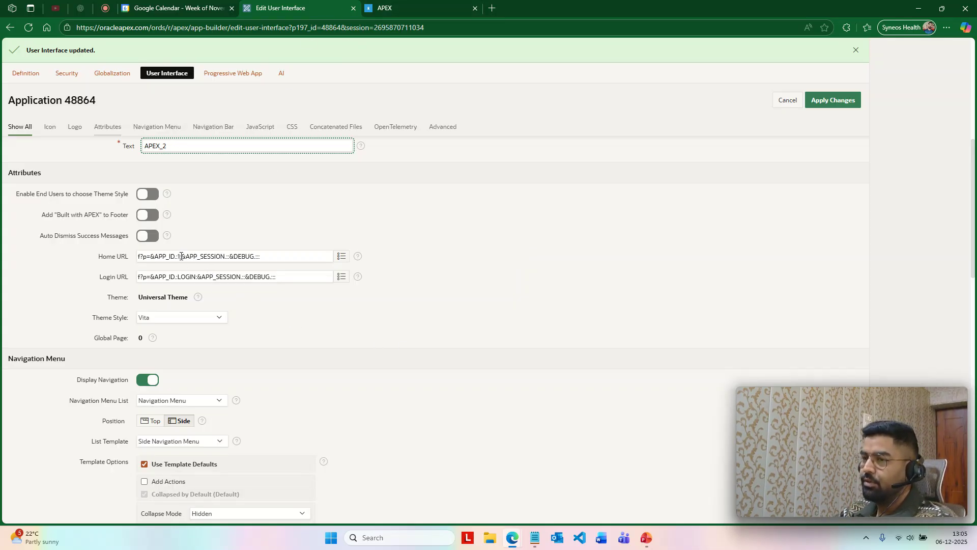
left_click(179, 256)
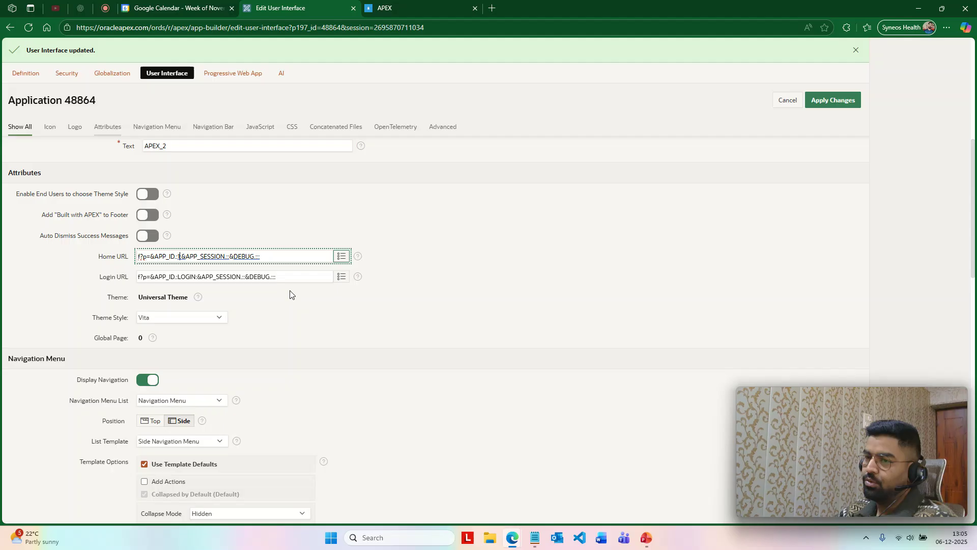
scroll(291, 293, "down", 2)
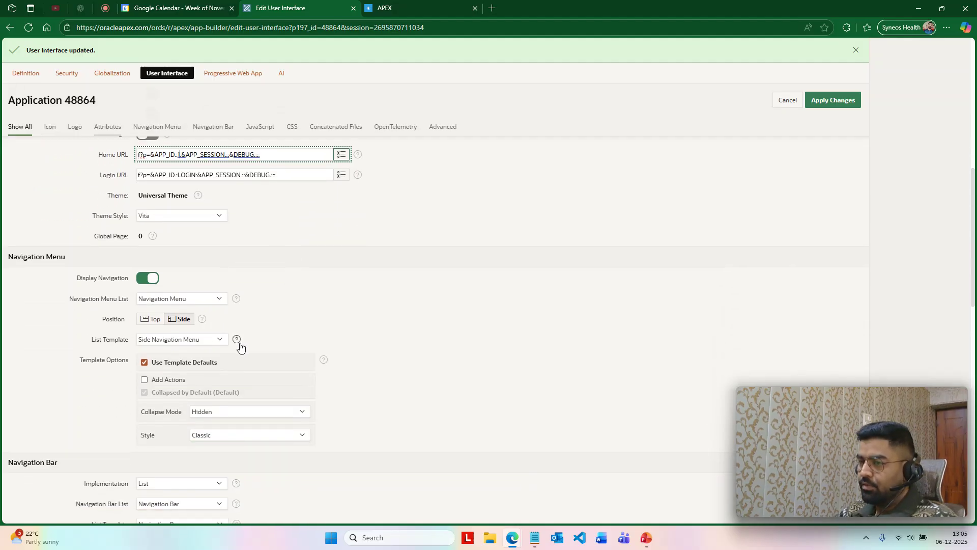
scroll(242, 343, "down", 5)
scroll(243, 260, "down", 3)
scroll(243, 259, "up", 4)
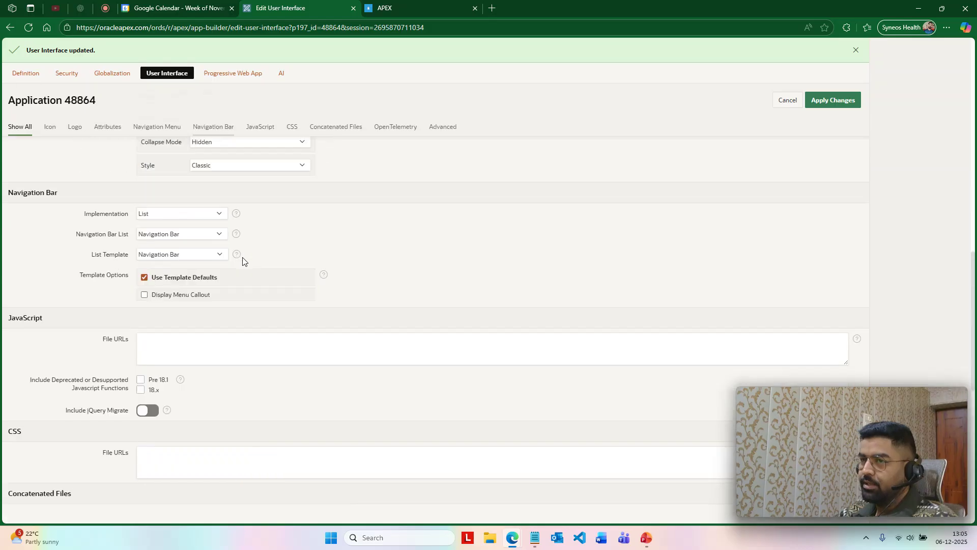
Step: Return to the running application and move the floating video window slightly higher on the page
left_click(403, 6)
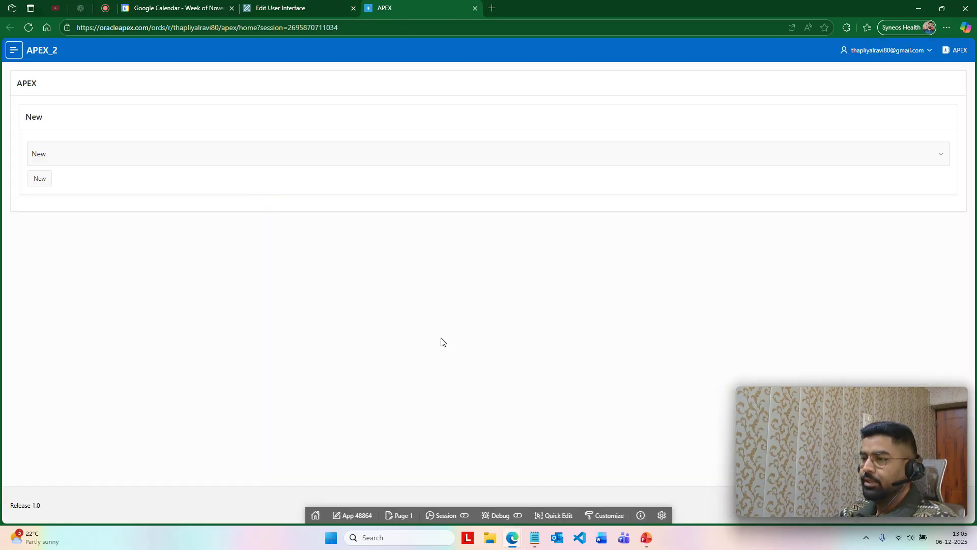
mouse_move(830, 493)
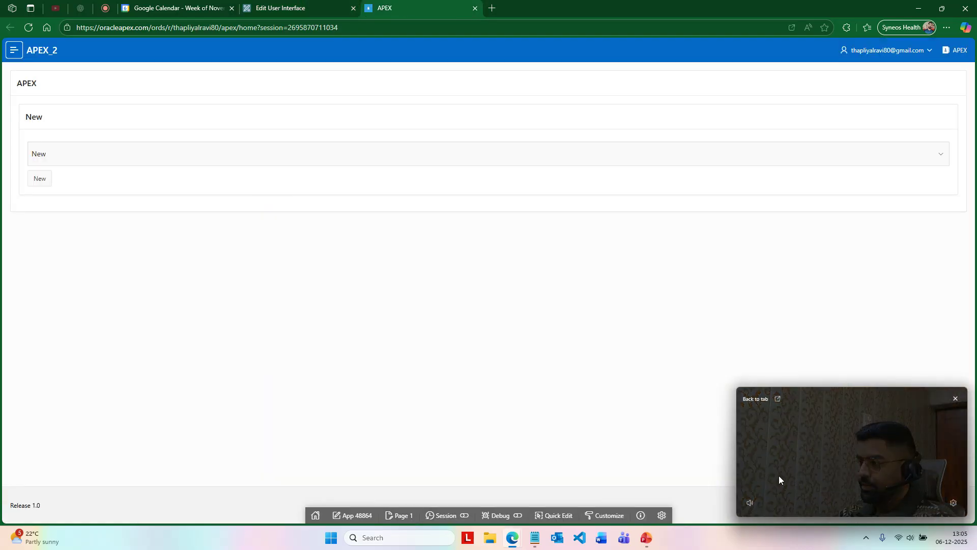
left_click_drag(779, 476, 764, 431)
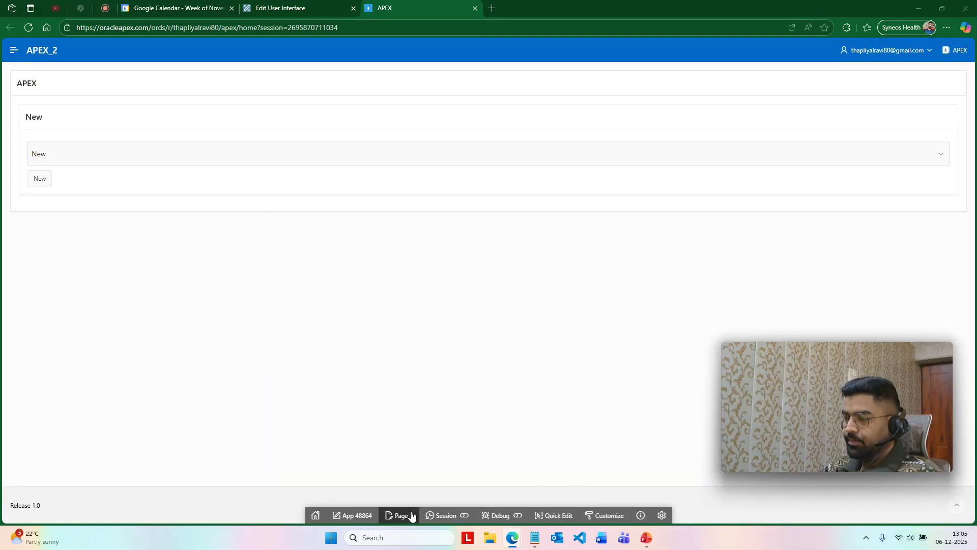
Step: Go back to App Builder, open the home page of Application 48864, and run the application
left_click(306, 6)
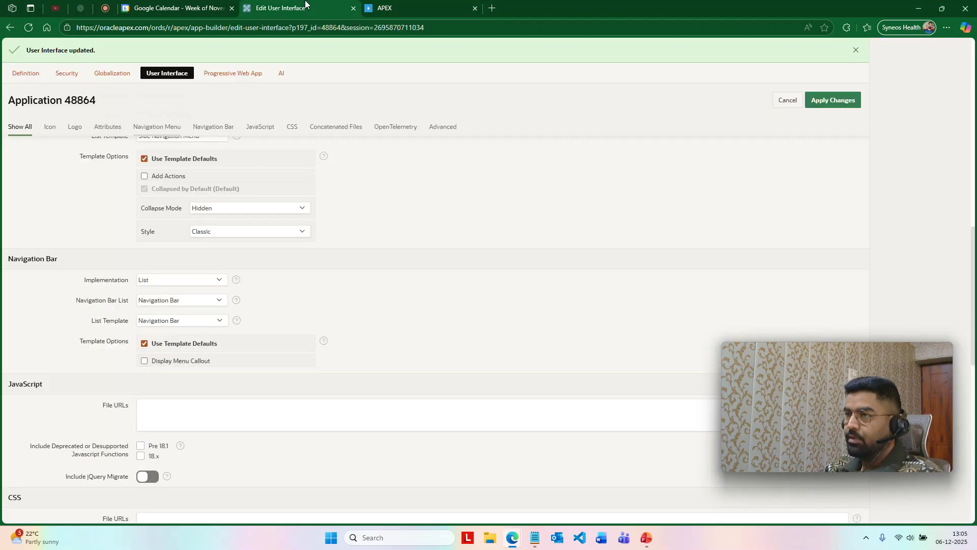
scroll(389, 170, "up", 15)
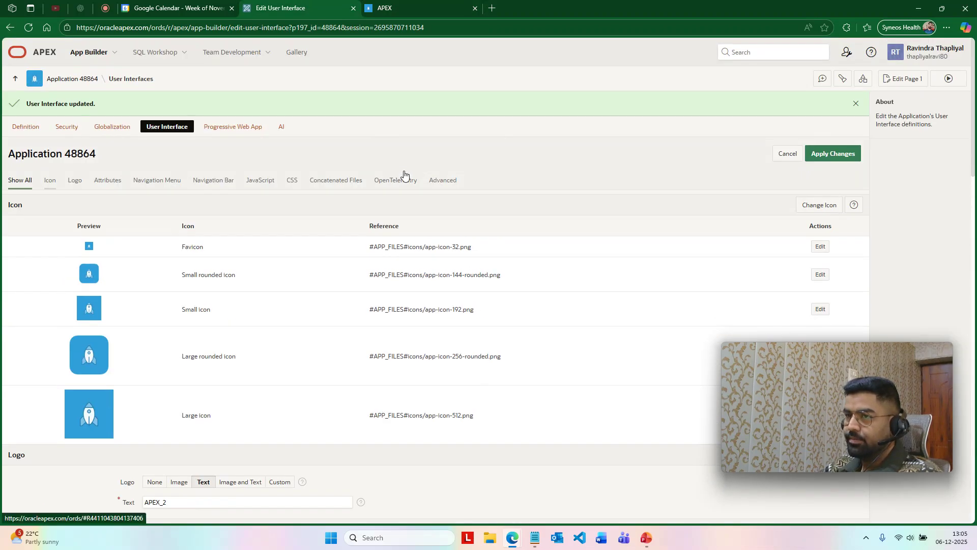
left_click(96, 78)
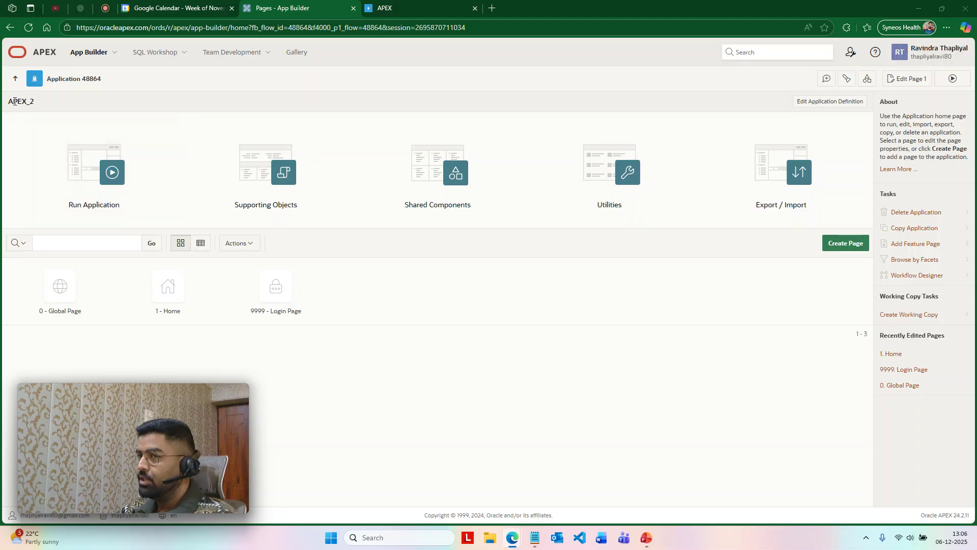
left_click_drag(15, 101, 27, 101)
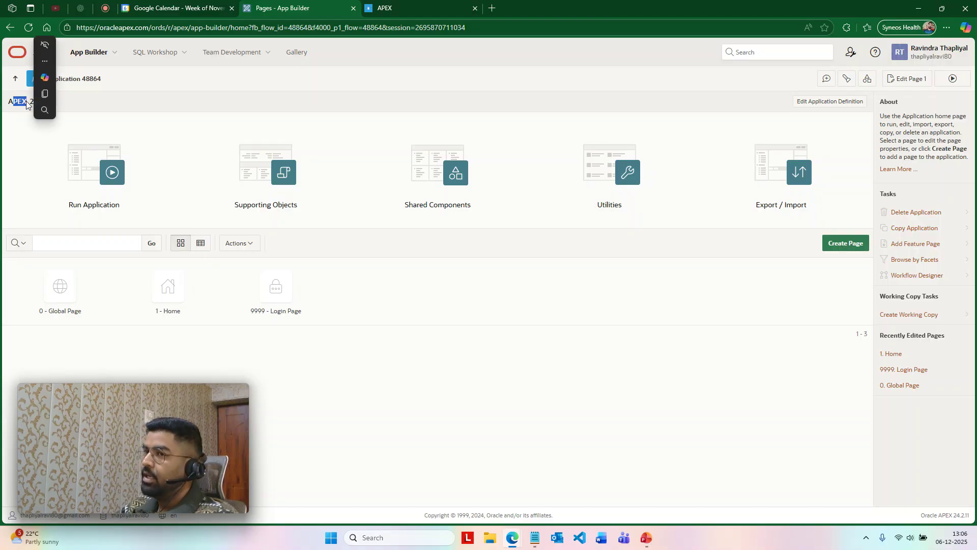
left_click(27, 101)
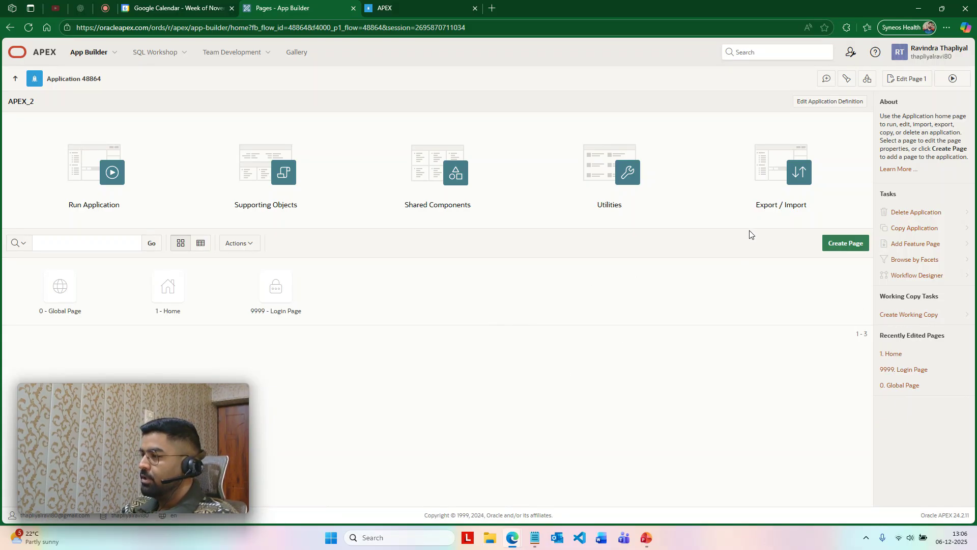
left_click(119, 174)
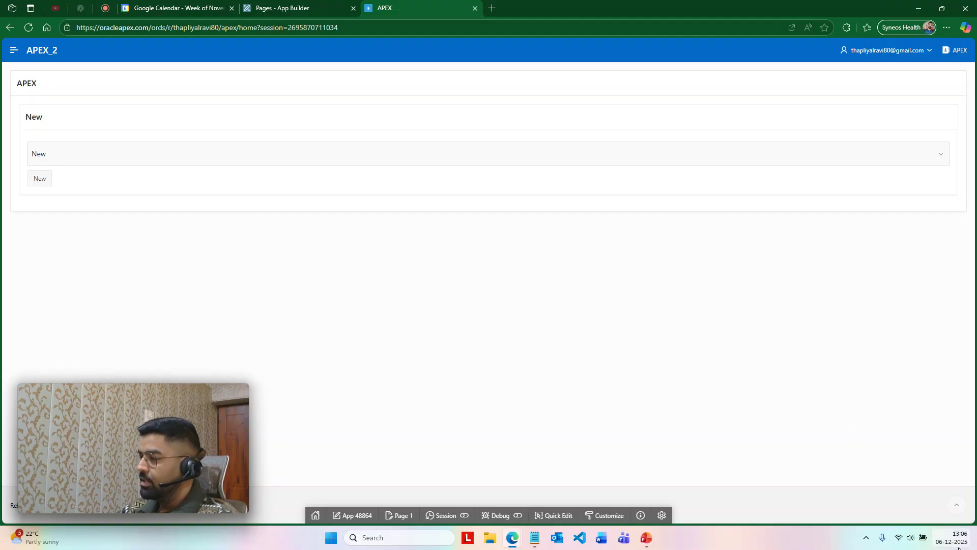
Step: Switch to the Google Meet window, maximize it, and move it off the shared screen
mouse_move(959, 547)
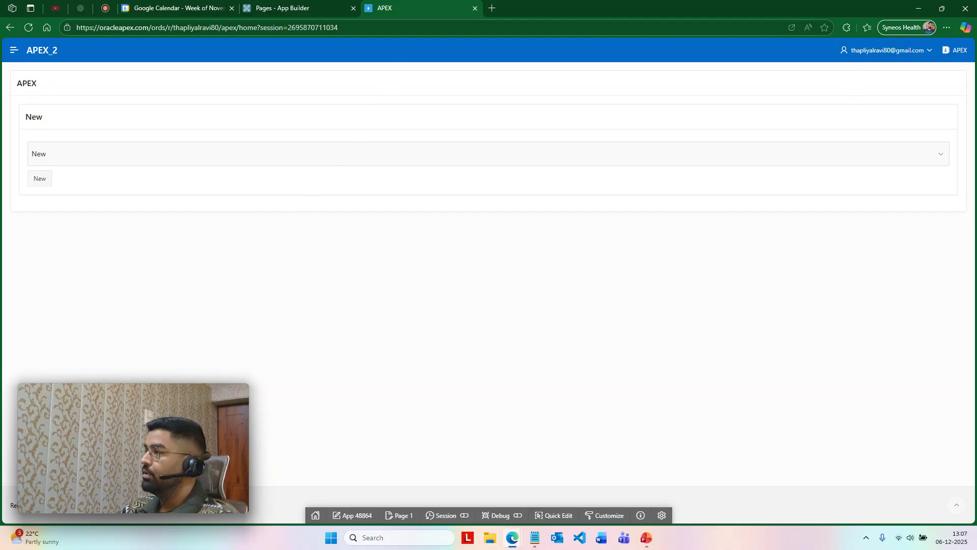
key("alt+Tab")
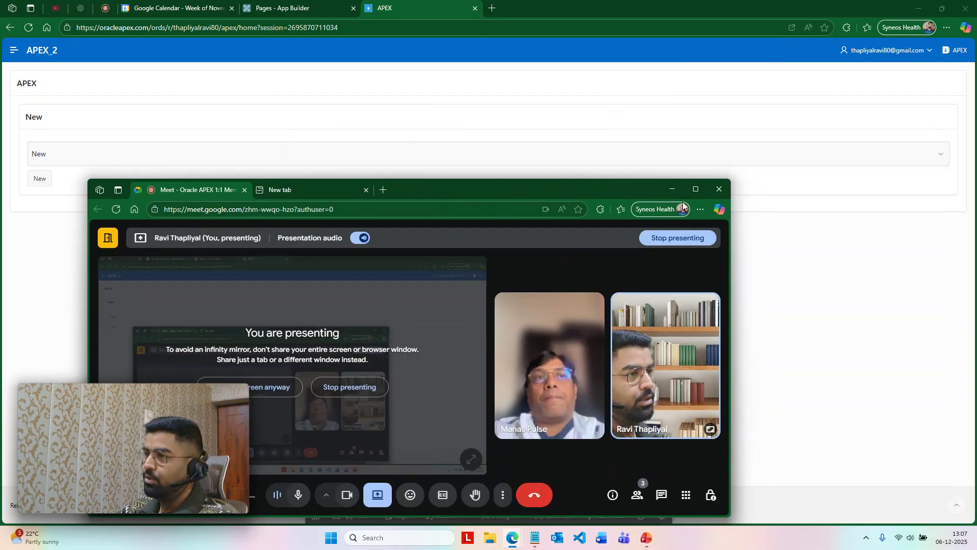
left_click(693, 186)
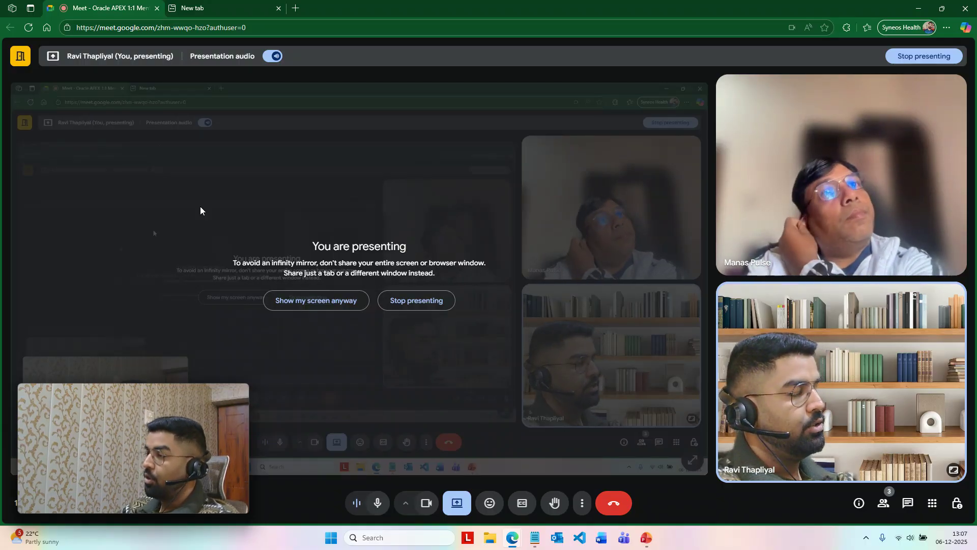
mouse_move(200, 234)
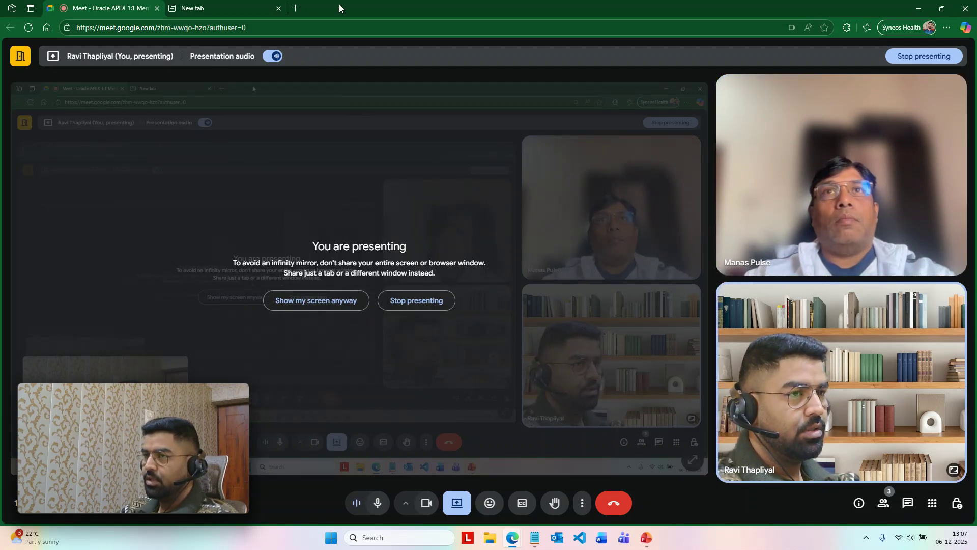
left_click_drag(341, 9, 976, 133)
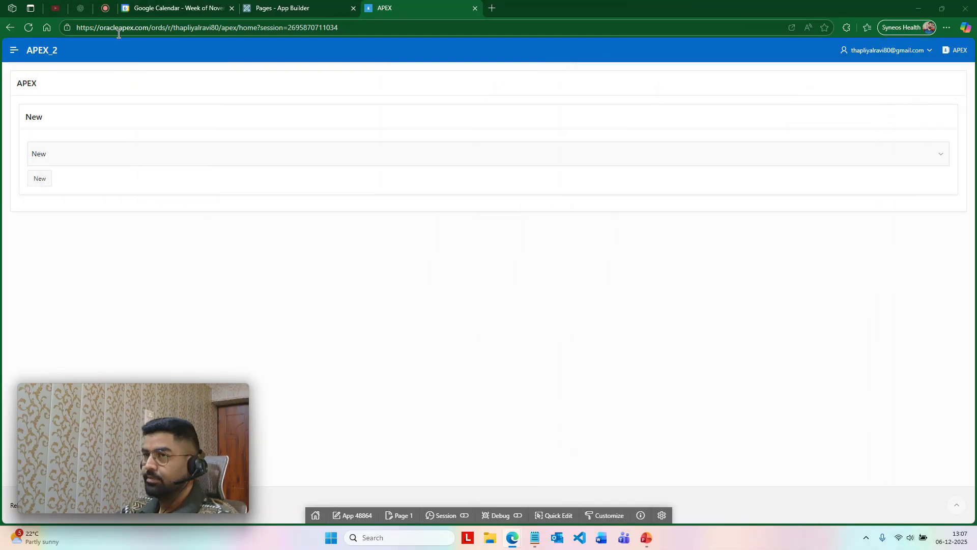
Step: Check the Apowersoft online screen recording and return to the running APEX_2 application
left_click(107, 4)
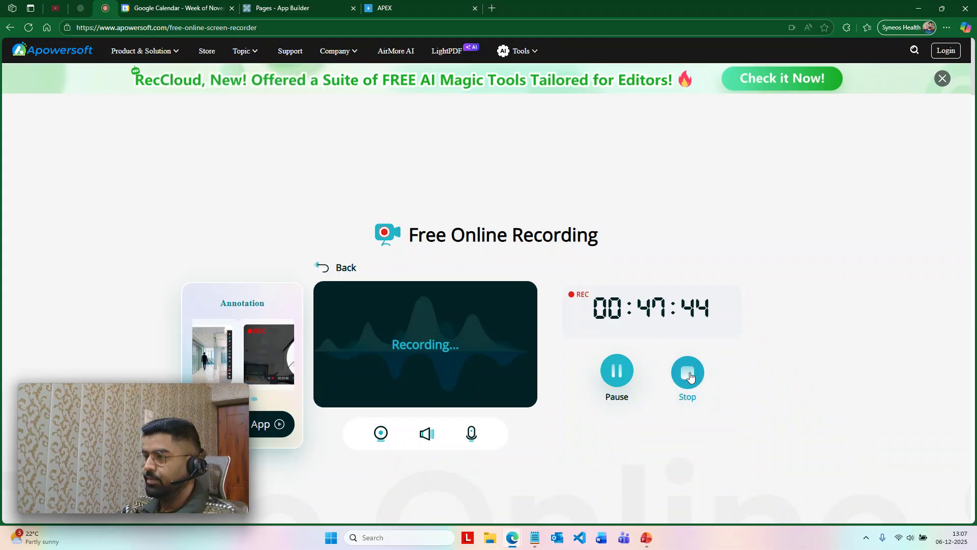
left_click(379, 5)
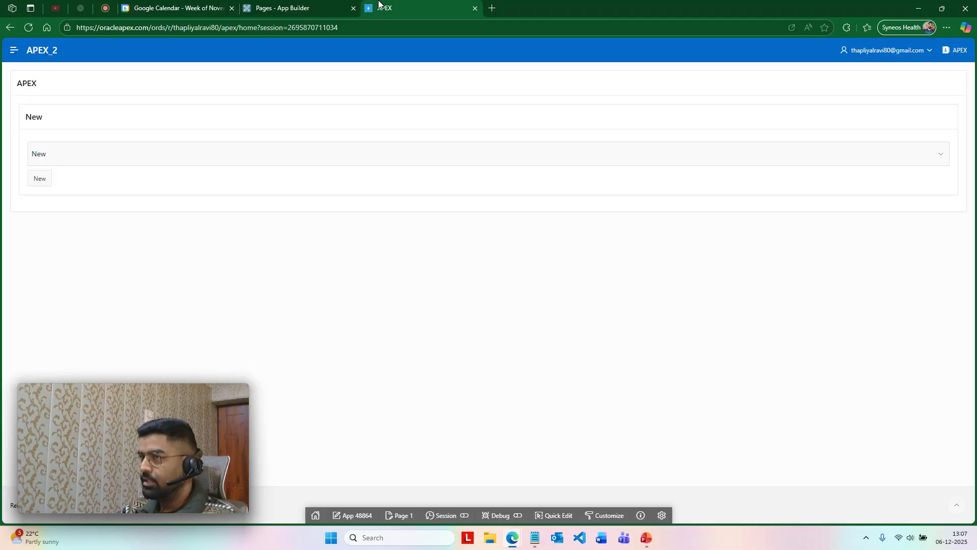